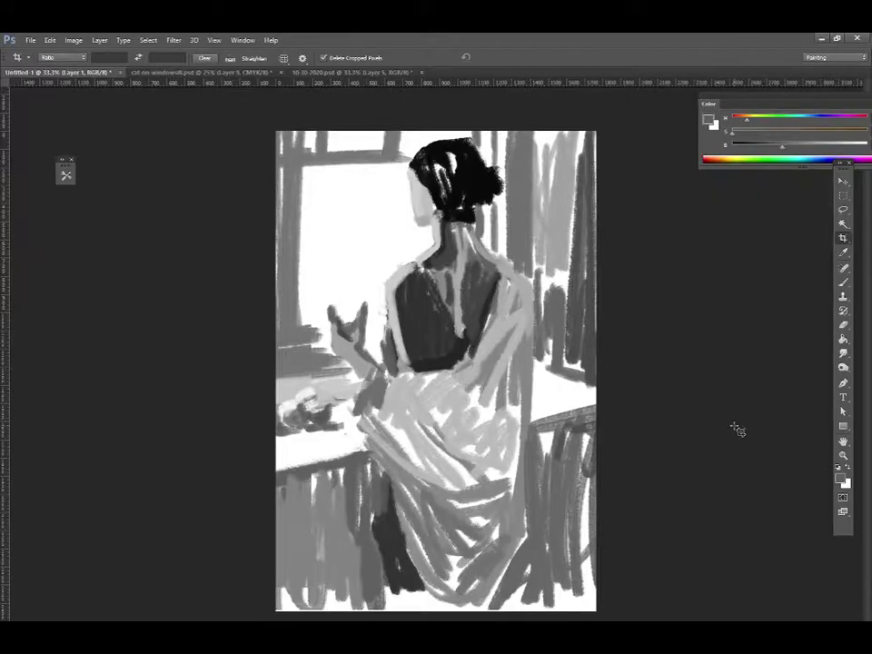
- Lay warm ochre-brown brush strokes along the top and left post of the window frame
key("b")
left_click_drag(707, 104, 642, 115)
mouse_move(409, 162)
left_mouse_down()
mouse_move(282, 329)
mouse_move(296, 208)
left_mouse_up()
- Thicken the left window post and sill band in brown, with brush opacity at 42%
left_click_drag(283, 344, 377, 345)
left_click_drag(281, 364, 354, 365)
left_click(736, 156)
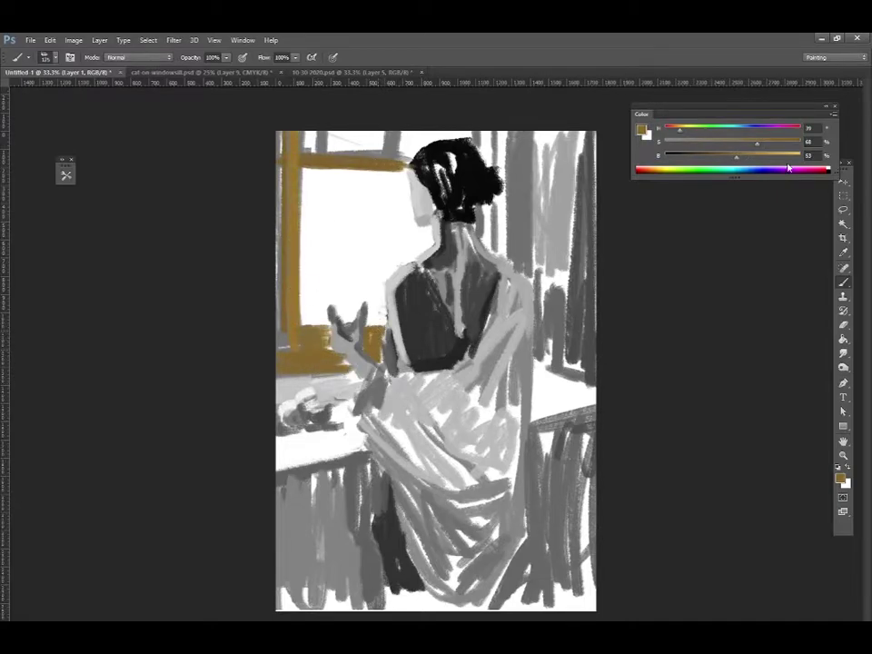
left_click(690, 170)
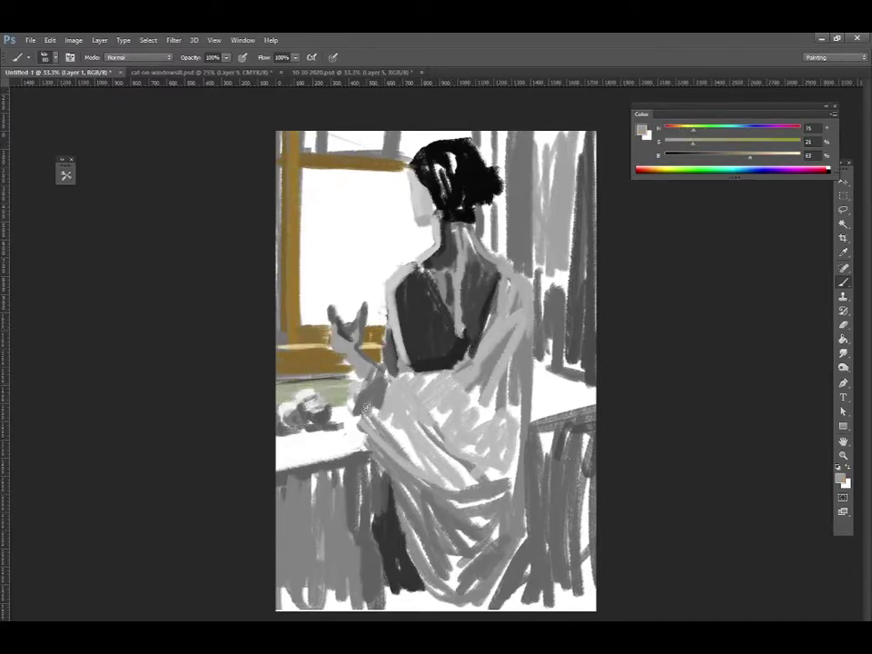
left_click(336, 360, "alt")
key("4")
key("2")
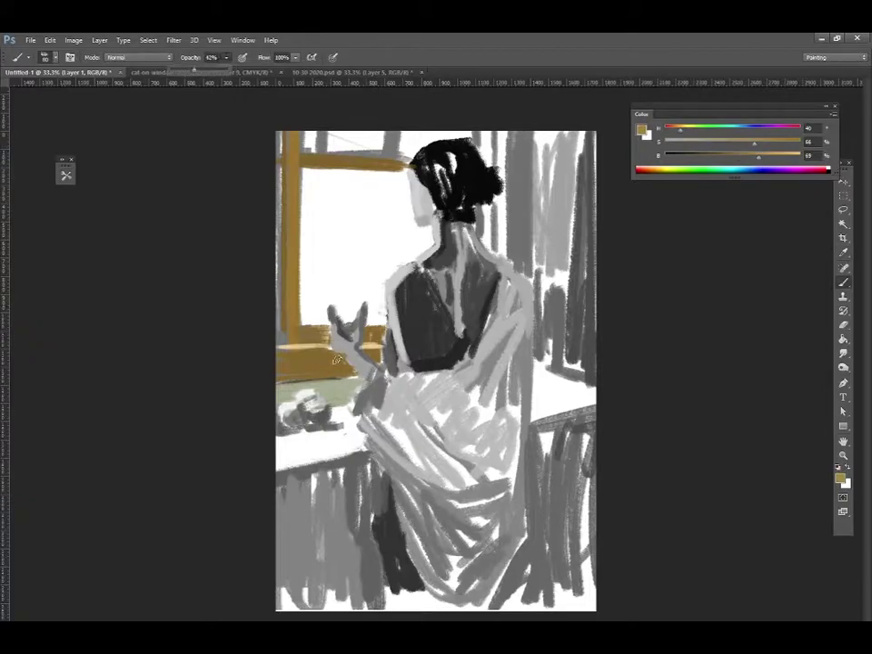
mouse_move(754, 142)
left_mouse_down()
mouse_move(692, 142)
mouse_move(721, 156)
mouse_move(706, 156)
left_mouse_up()
- Paint golden-brown and dark-brown posts right of the head and cover the grey right wall in tan
left_click(280, 325, "alt")
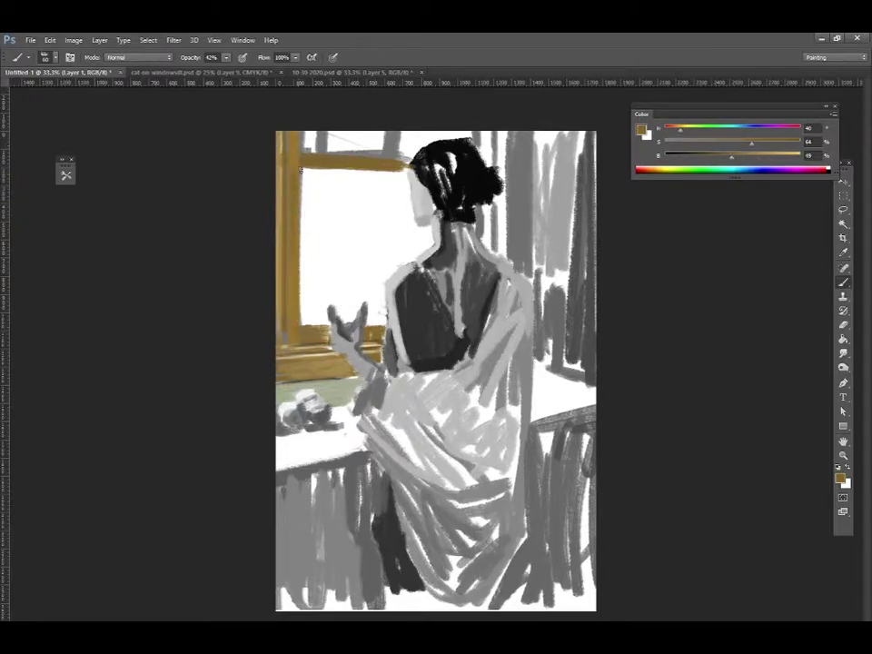
left_click(300, 283, "alt")
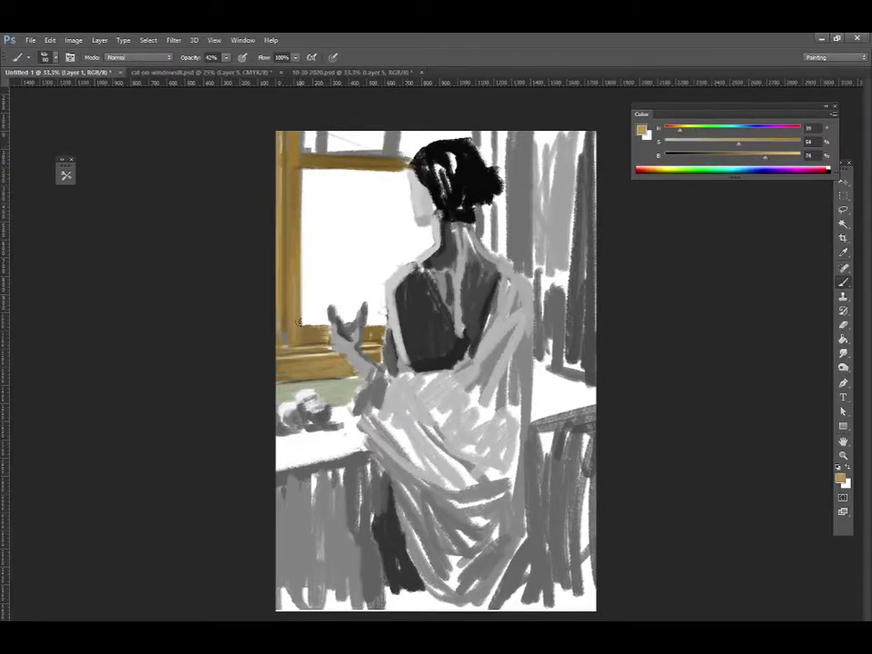
left_click(370, 375, "alt")
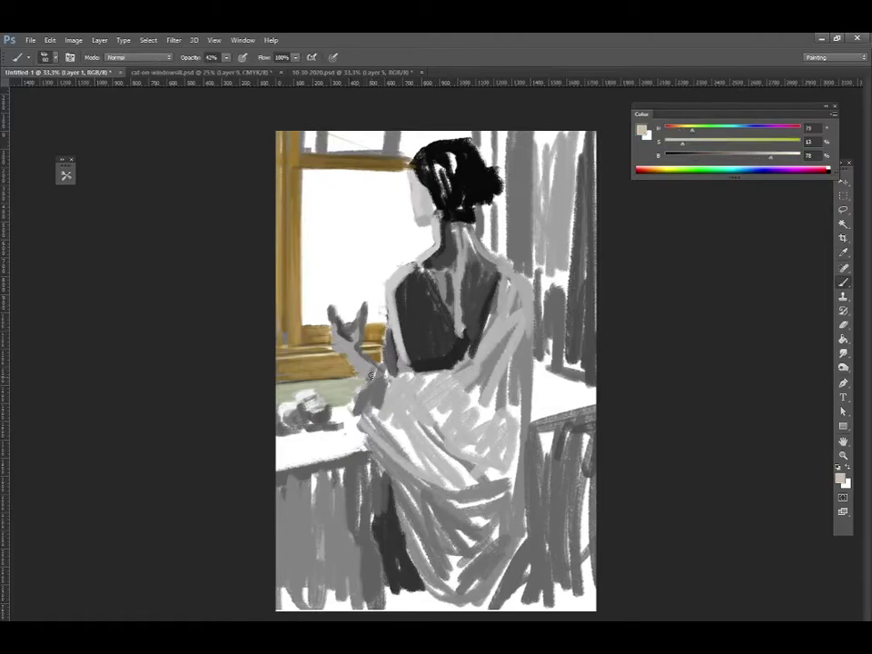
left_click(360, 135, "alt")
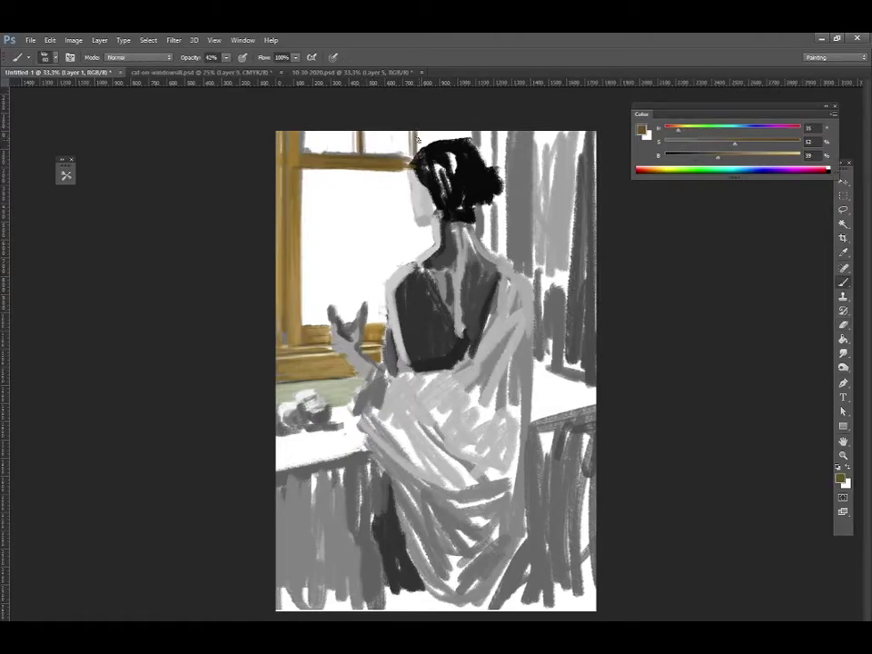
mouse_move(484, 135)
left_mouse_down()
mouse_move(488, 244)
mouse_move(520, 131)
left_mouse_up()
left_click(497, 172, "alt")
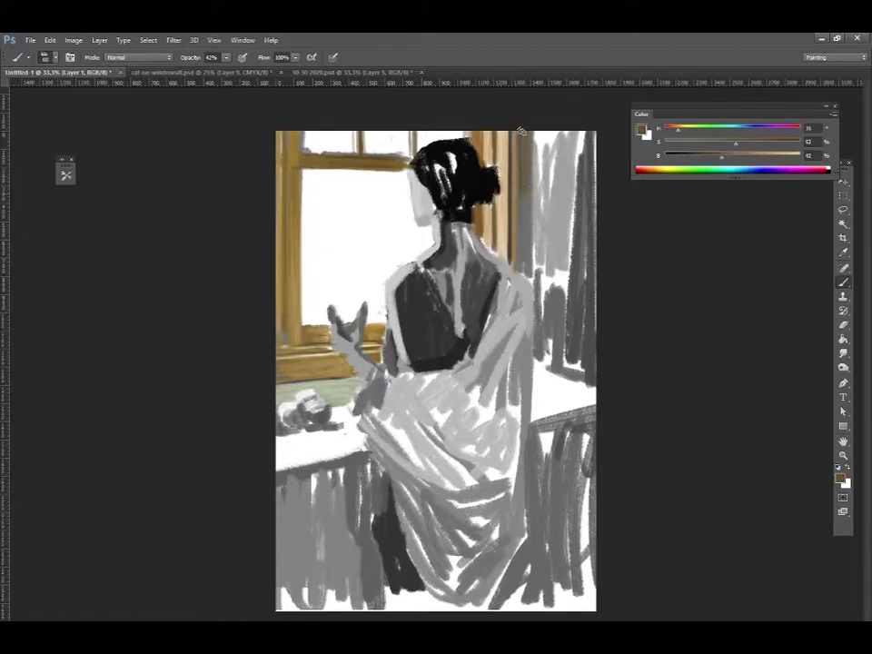
left_click(520, 132, "alt")
mouse_move(549, 268)
left_mouse_down()
mouse_move(556, 131)
mouse_move(568, 89)
left_mouse_up()
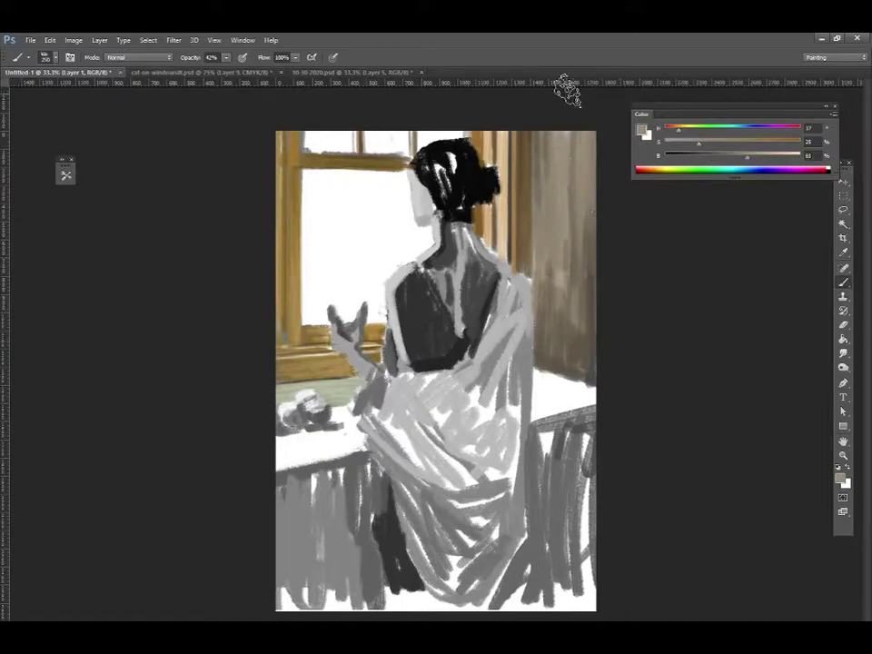
- Paint lighter tan down the right edge and darker tan over the right tabletop
left_click_drag(746, 156, 769, 156)
left_click_drag(581, 159, 586, 350)
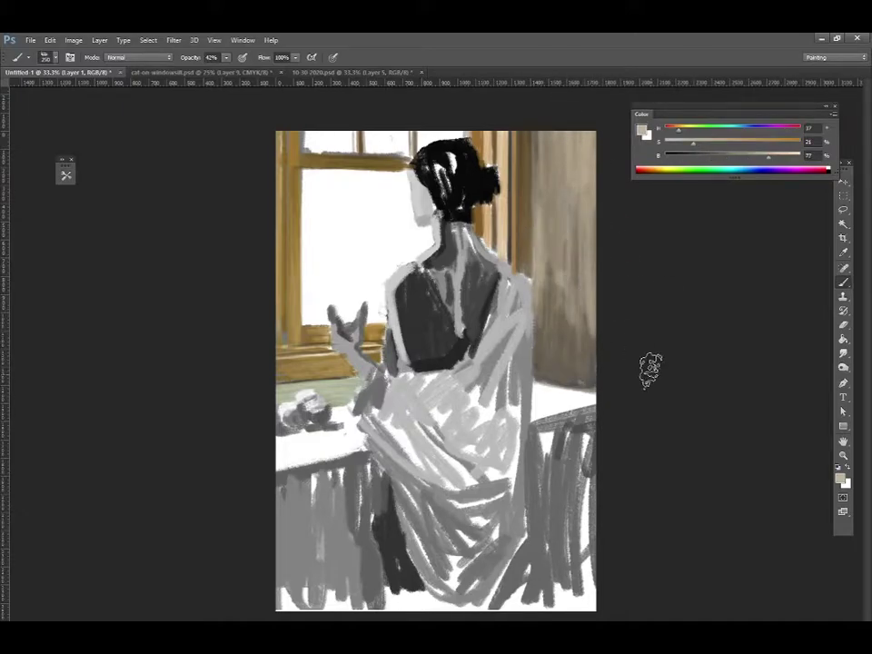
left_click_drag(769, 156, 702, 156)
left_click_drag(591, 395, 535, 389)
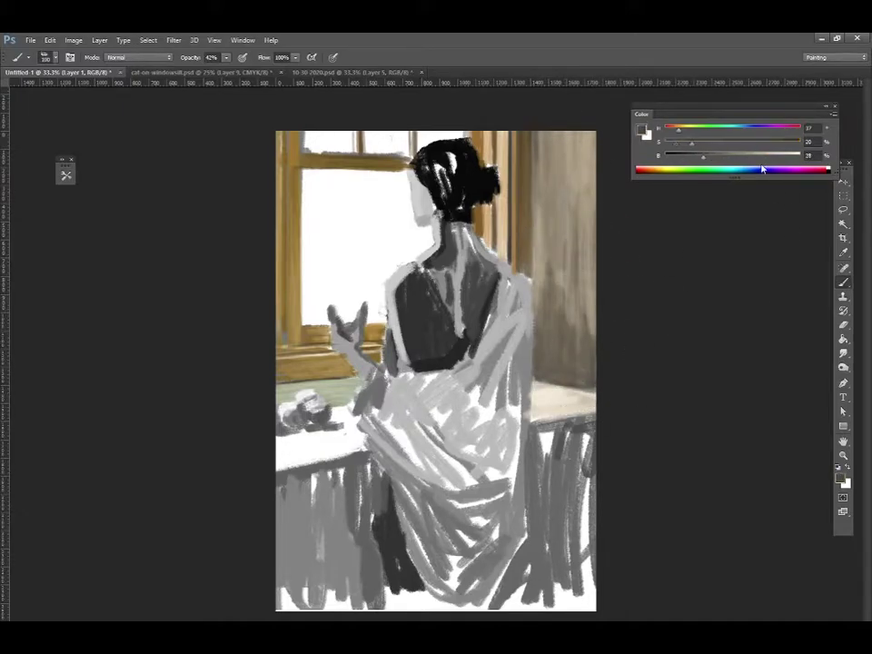
- Select the whole canvas and repaint the lower-left table front in warmer brown
key("ctrl+a")
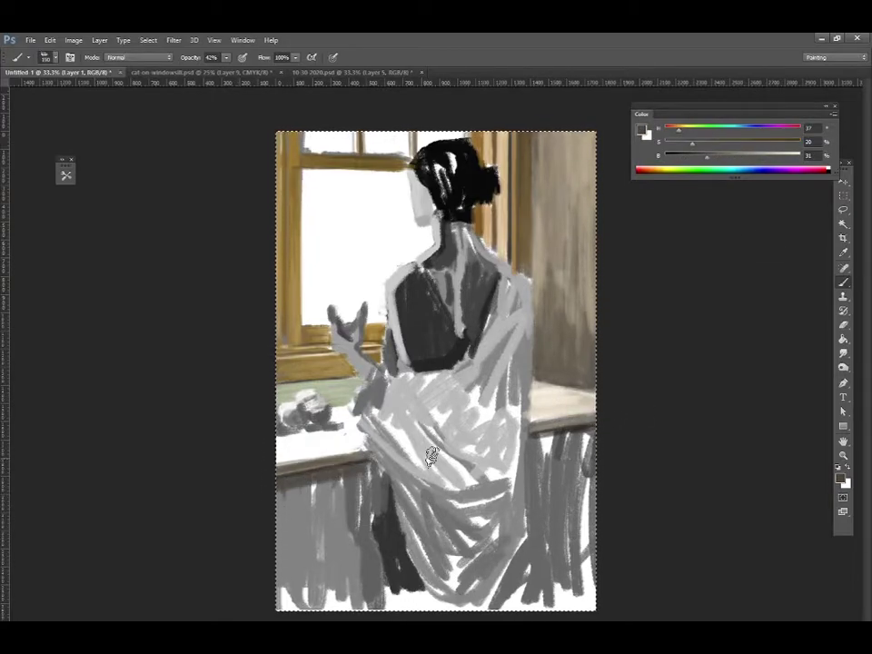
left_click(312, 496, "alt")
mouse_move(373, 472)
left_mouse_down()
mouse_move(277, 482)
mouse_move(310, 498)
left_mouse_up()
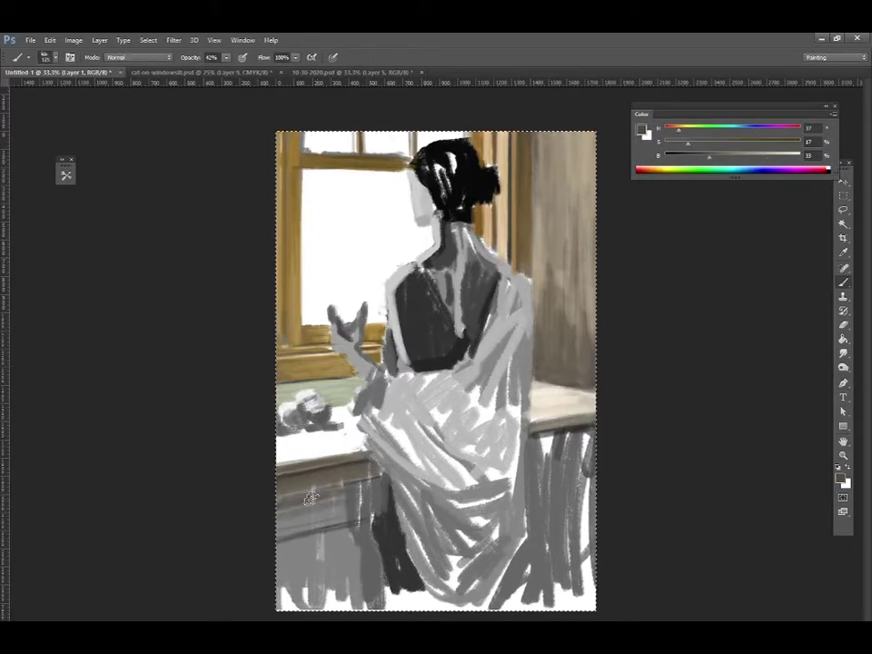
mouse_move(688, 142)
left_mouse_down()
mouse_move(699, 142)
mouse_move(698, 156)
left_mouse_up()
left_click_drag(364, 508, 265, 503)
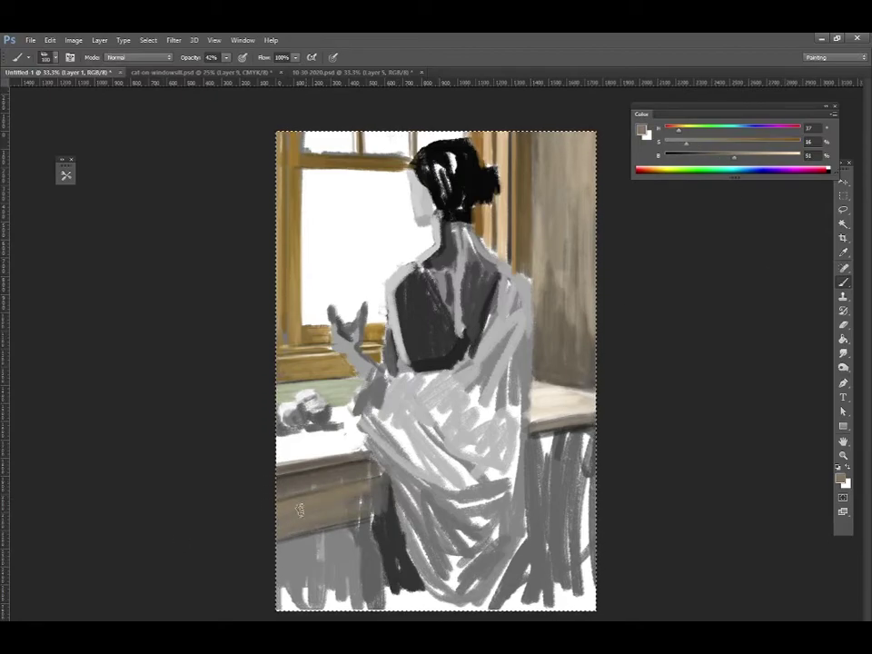
left_click(339, 497, "alt")
- Paint the lower dark dress in very dark navy, adjusting toward a mid grey-blue
left_click(427, 354, "alt")
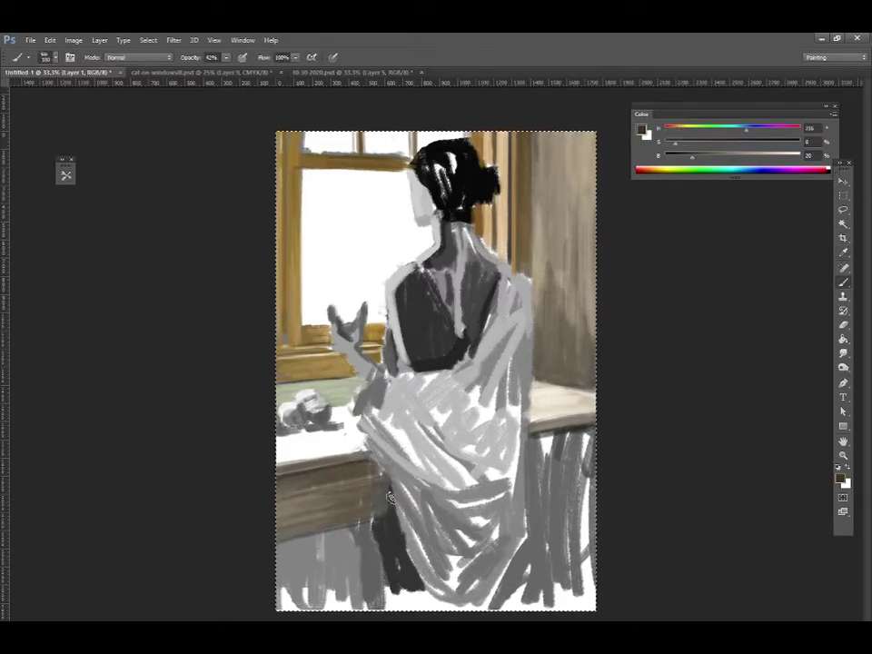
left_click_drag(387, 491, 400, 582)
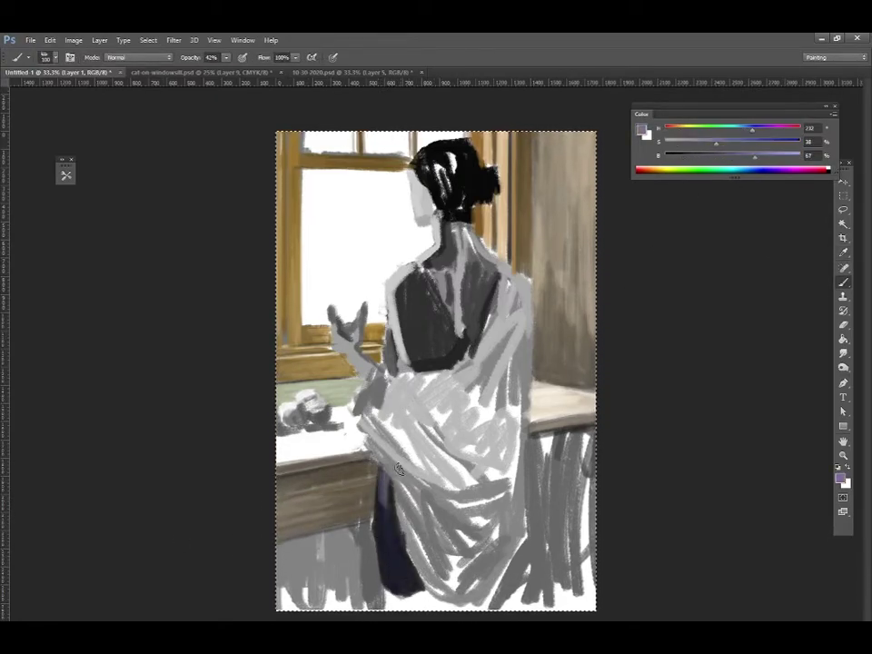
left_click(399, 578, "alt")
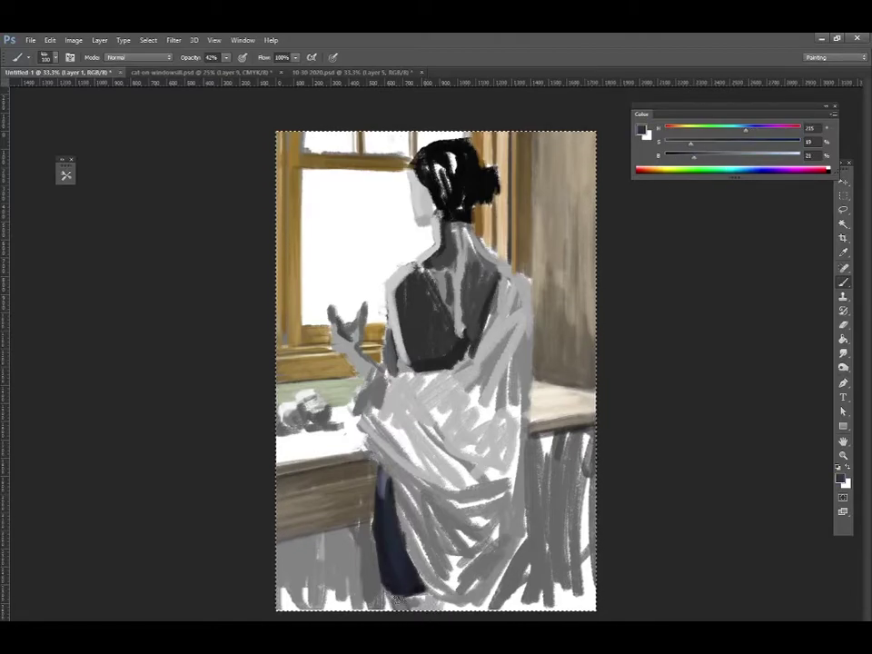
left_click(691, 141)
left_click_drag(673, 156, 761, 161)
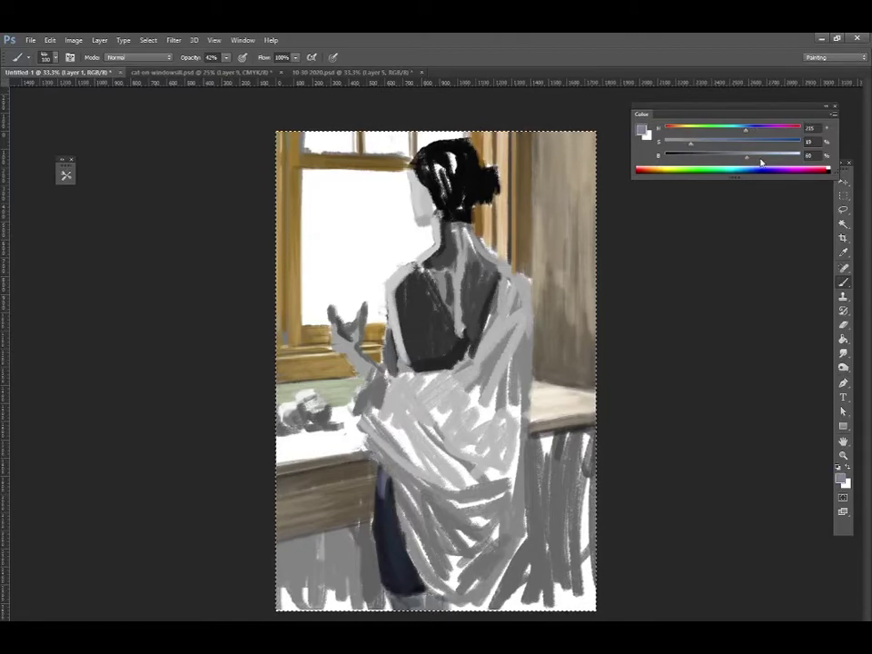
left_click(475, 606, "alt")
- Darken the lower-left corner in grey and paint the lower-right cabinet brown over the grey
mouse_move(367, 560)
left_mouse_down()
mouse_move(289, 556)
mouse_move(362, 531)
left_mouse_up()
left_click(362, 574, "alt")
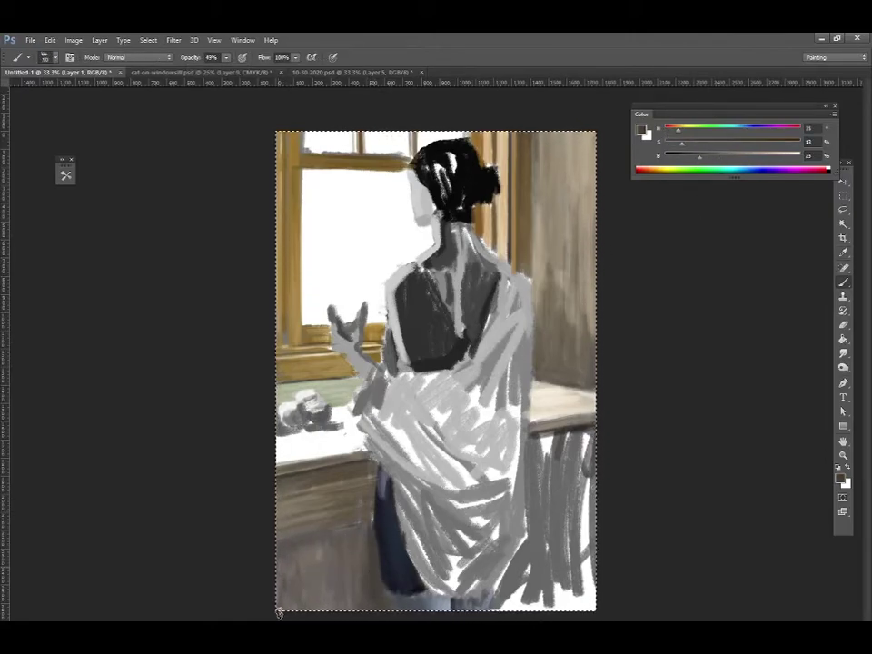
left_click_drag(281, 609, 336, 554)
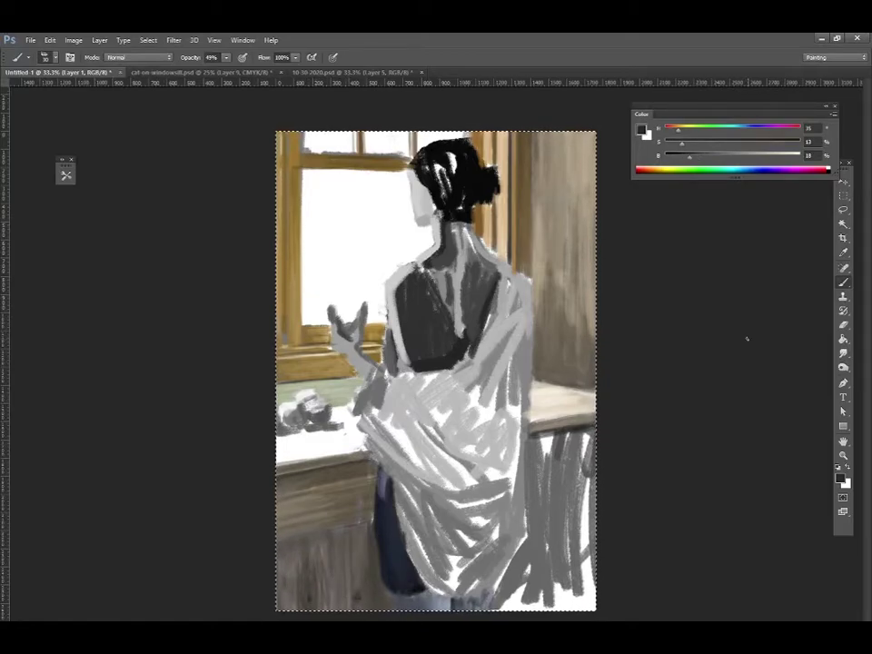
left_click(571, 264, "alt")
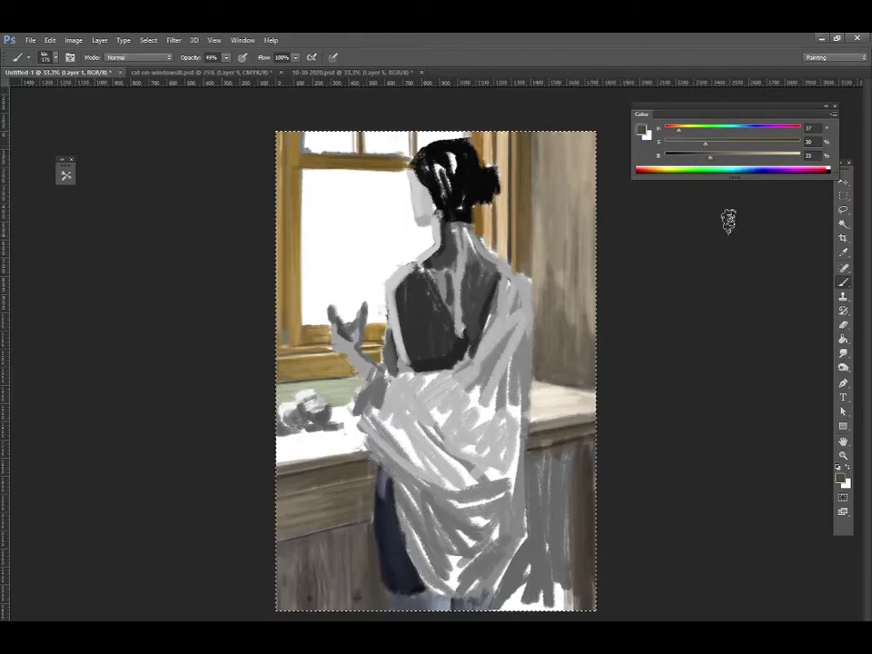
left_click_drag(572, 455, 531, 482)
left_click(589, 447, "alt")
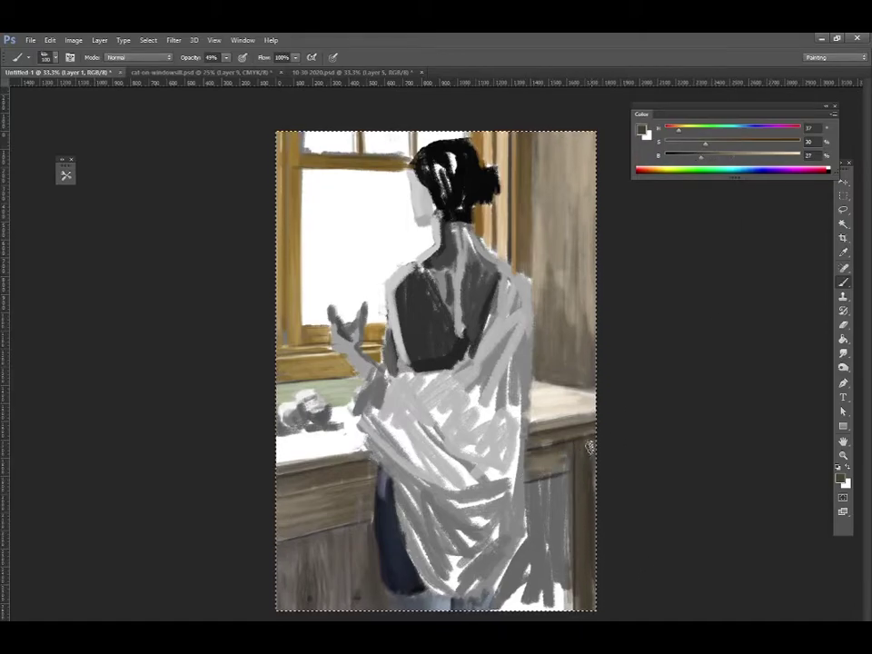
left_click(590, 537, "alt")
mouse_move(586, 545)
left_mouse_down()
mouse_move(576, 595)
mouse_move(505, 597)
left_mouse_up()
left_click(582, 516, "alt")
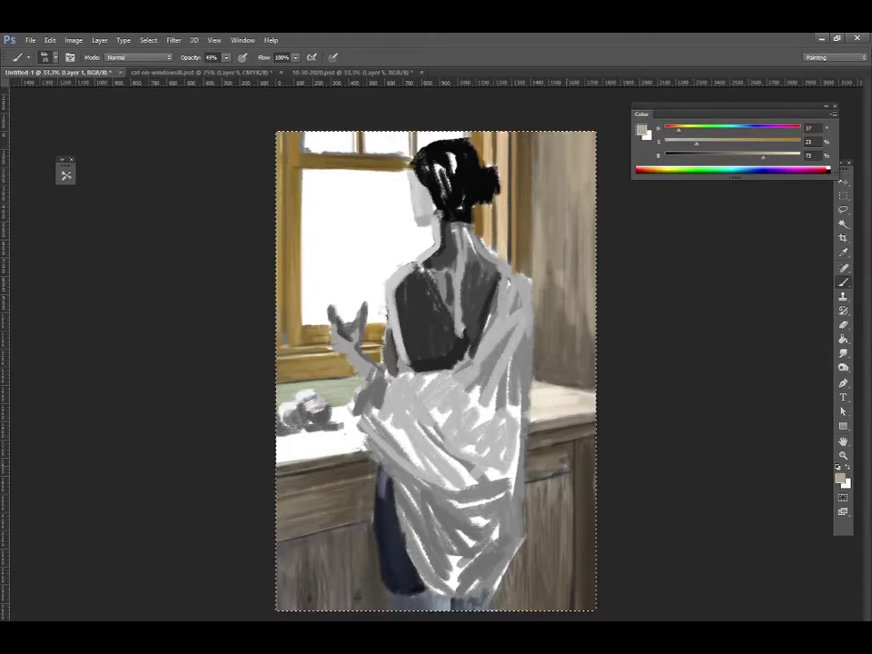
- Paint grey-beige strokes on the counter near the cat, shrinking the brush to 90 then 60
left_click(533, 439, "alt")
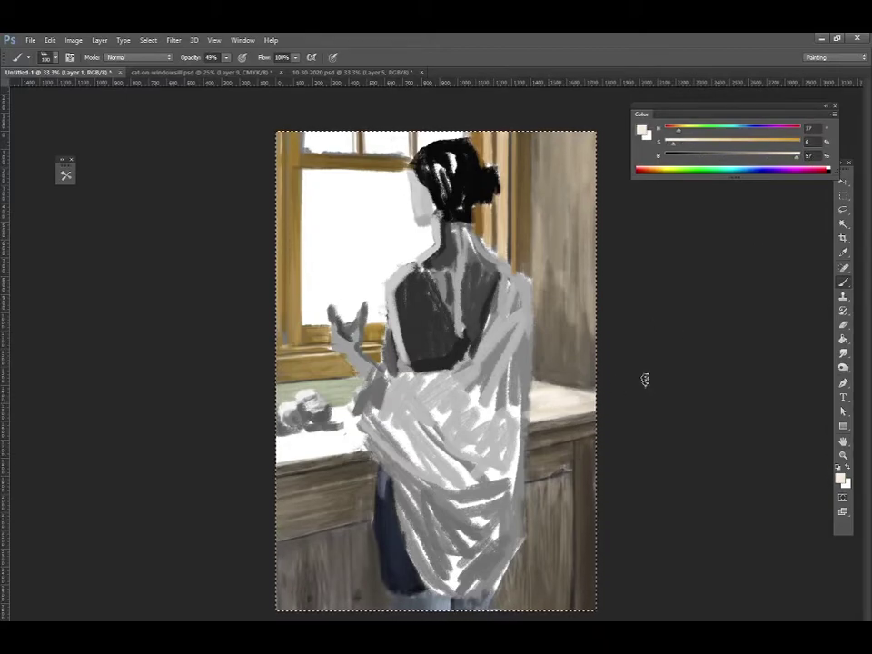
key("bracketleft")
left_click(296, 454, "alt")
left_click_drag(296, 455, 295, 427)
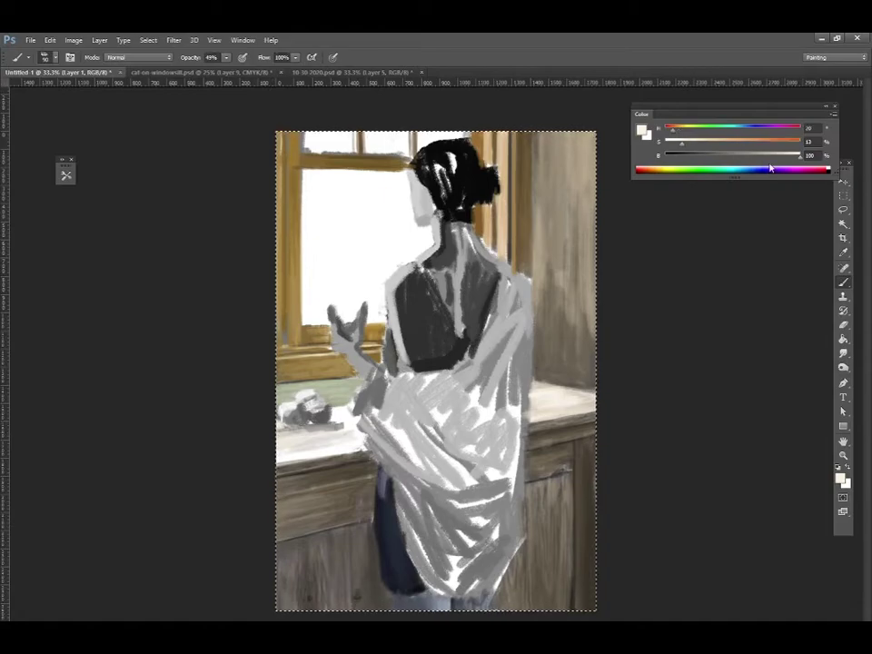
key("bracketleft")
key("bracketleft")
key("bracketleft")
left_click(554, 196, "alt")
left_click(301, 229, "alt")
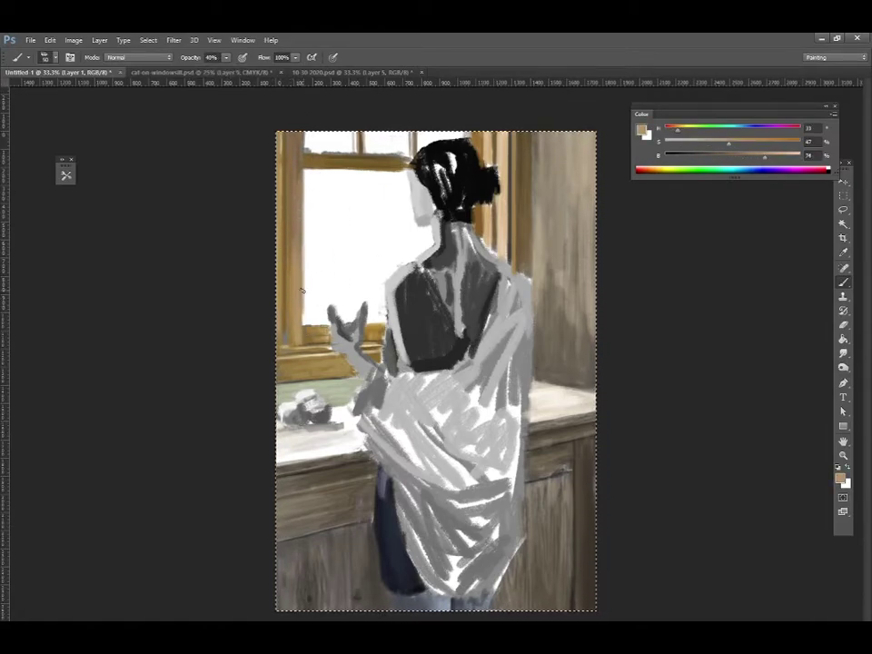
left_click(521, 360, "alt")
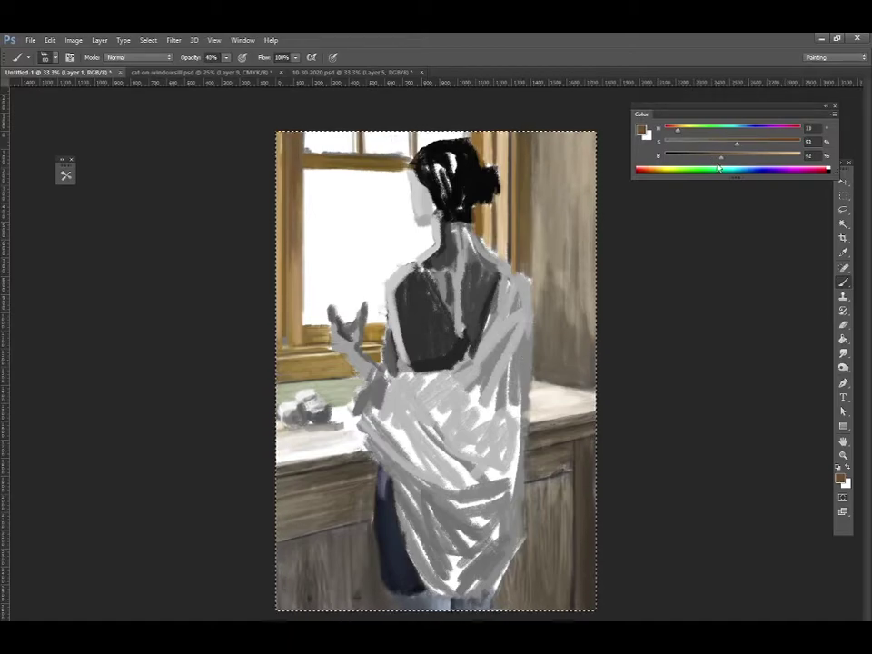
left_click(678, 143)
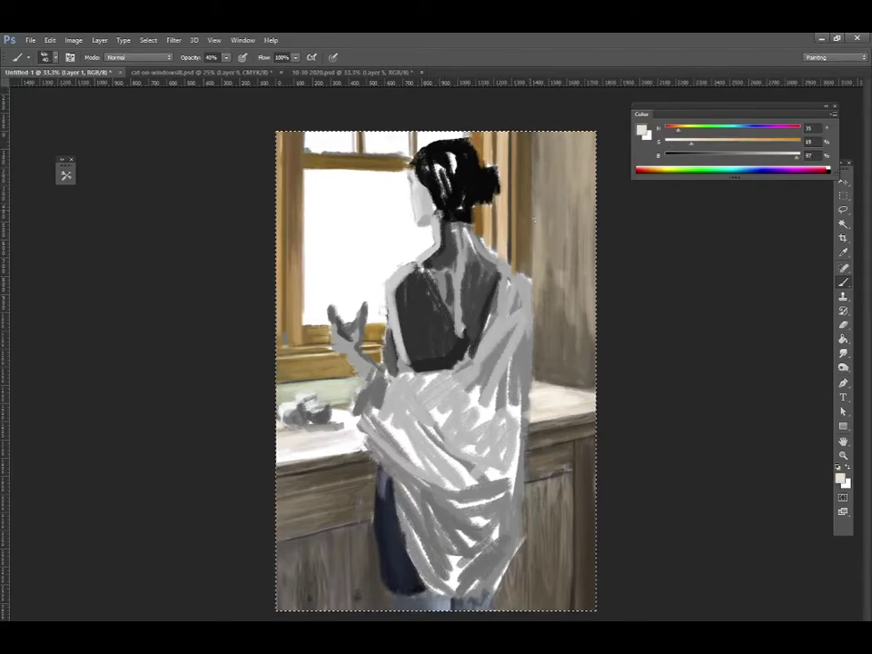
left_click(697, 156)
- Pick a saturated brown from the painting and set brush opacity to 37%
left_click(736, 156)
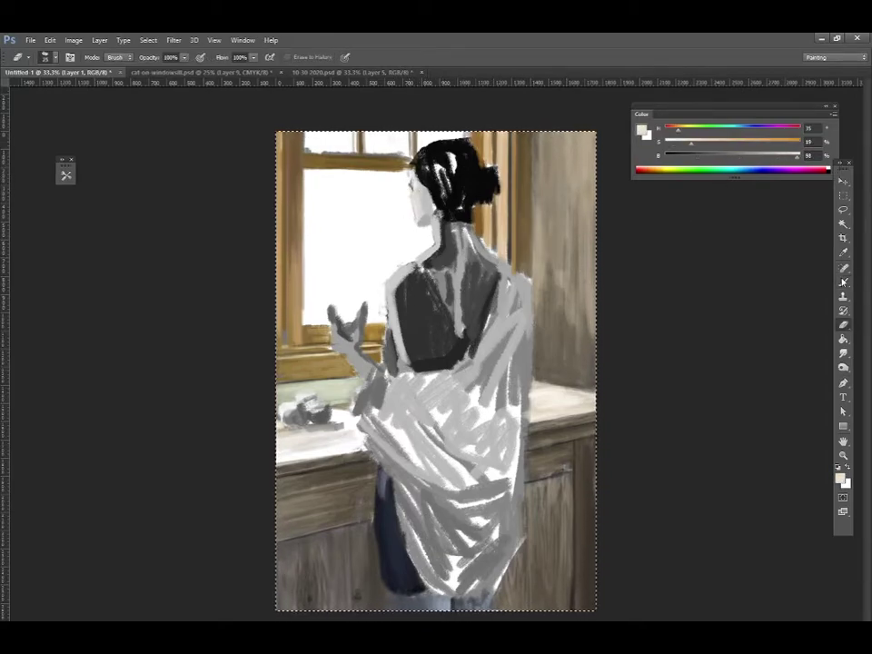
key("4")
left_click(311, 151, "alt")
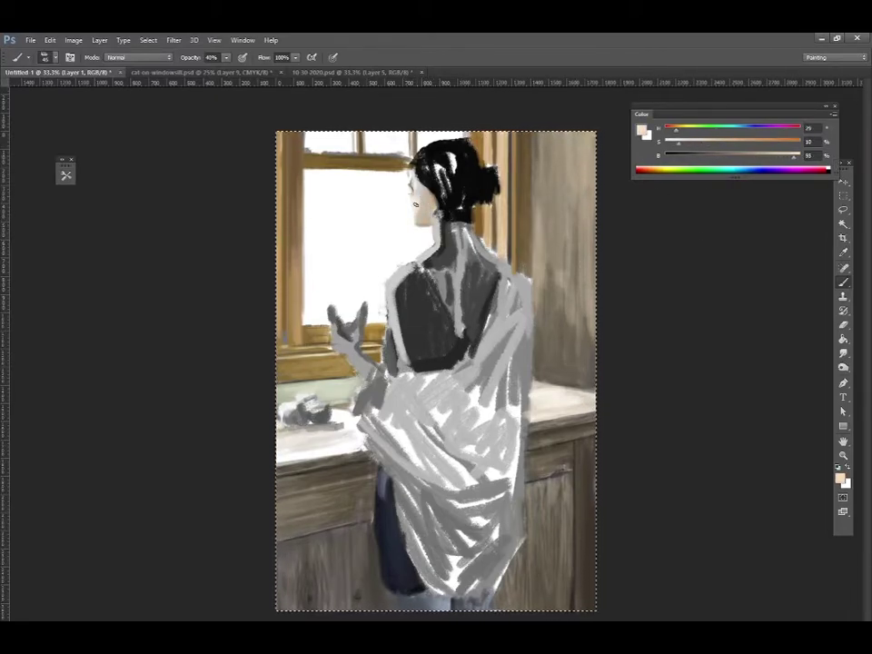
key("e")
key("b")
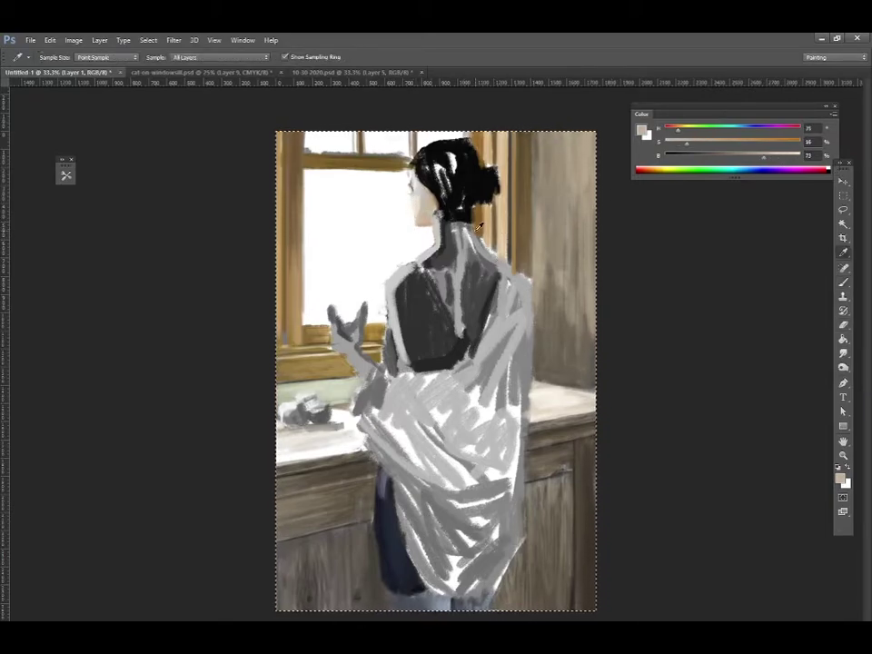
left_click(332, 157, "alt")
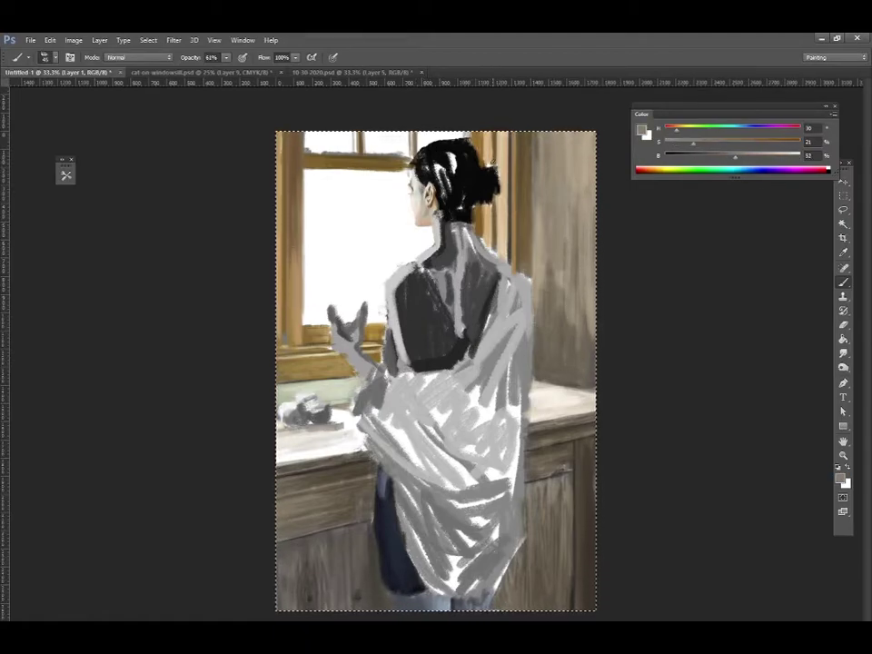
key("3")
key("7")
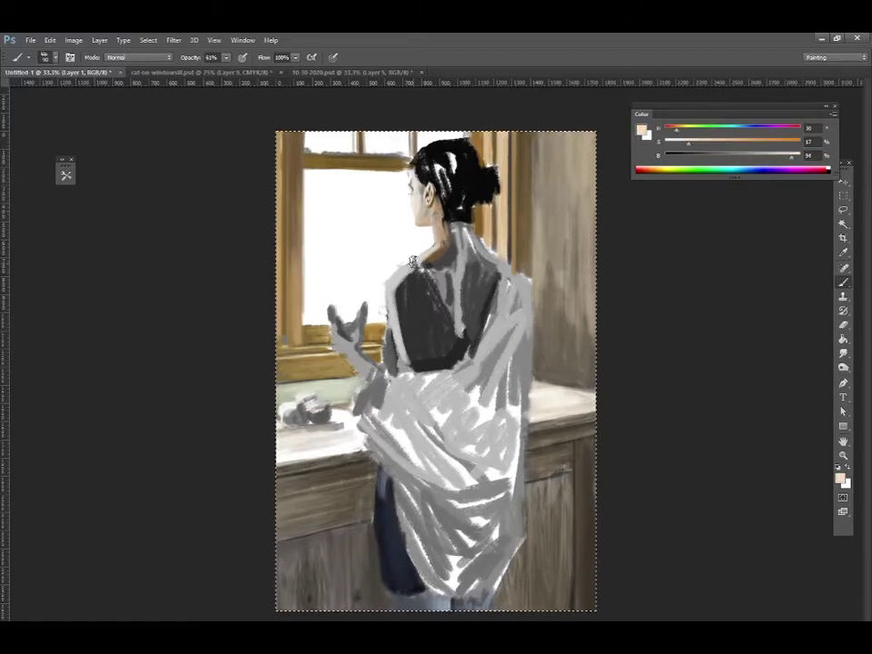
- At 48% opacity, paint light skin strokes down the neck, back and right shoulder, brush 125–150
left_click(433, 246, "alt")
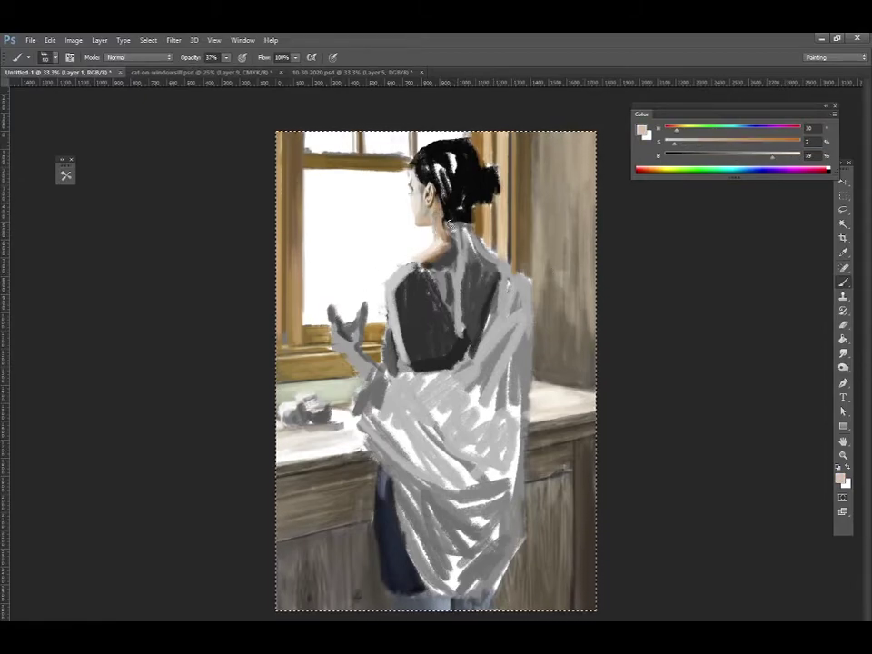
key("4")
key("8")
left_click(447, 238, "alt")
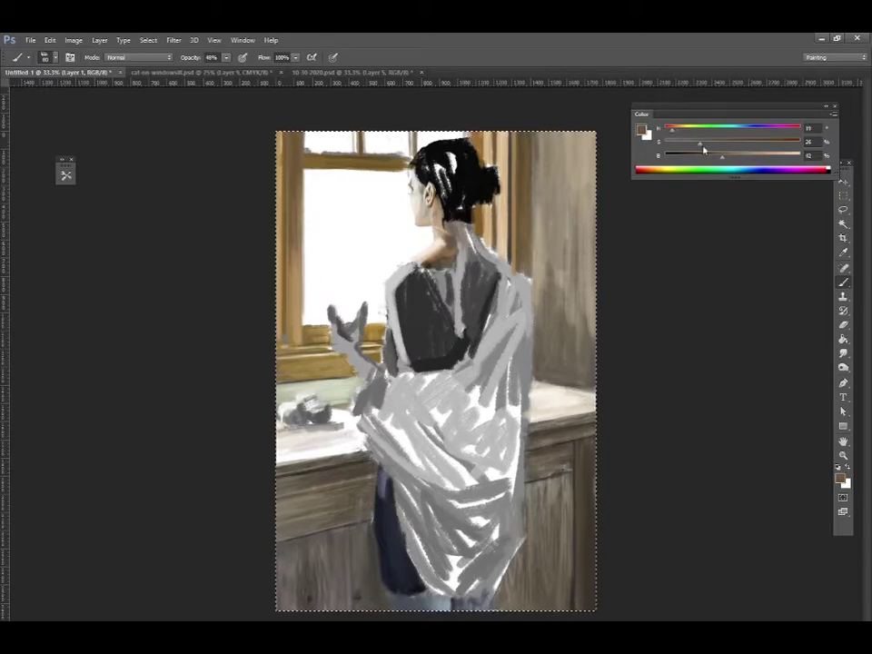
left_click(452, 258, "alt")
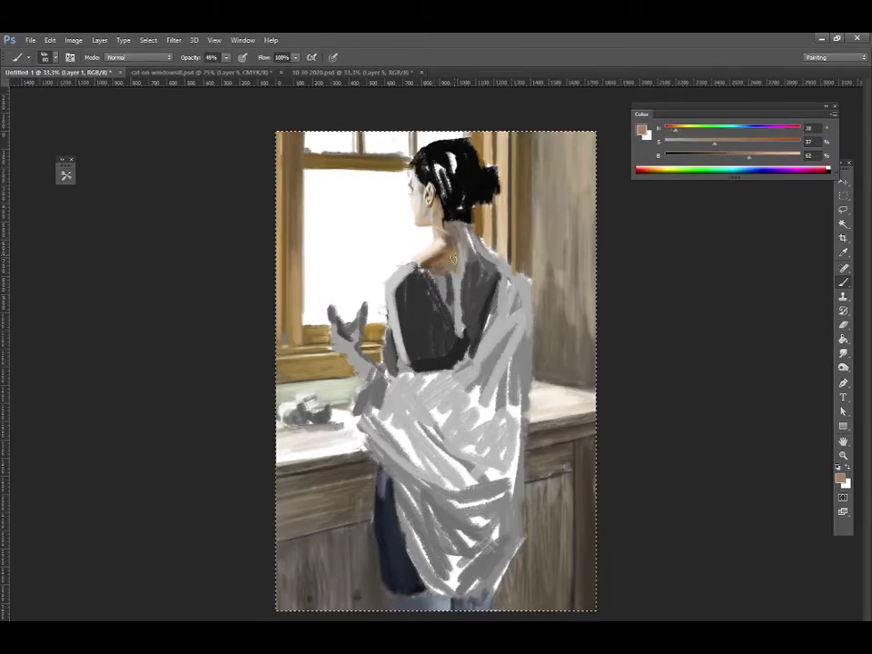
left_click_drag(452, 259, 449, 318)
key("bracketright")
key("bracketright")
key("bracketright")
left_click(451, 258, "alt")
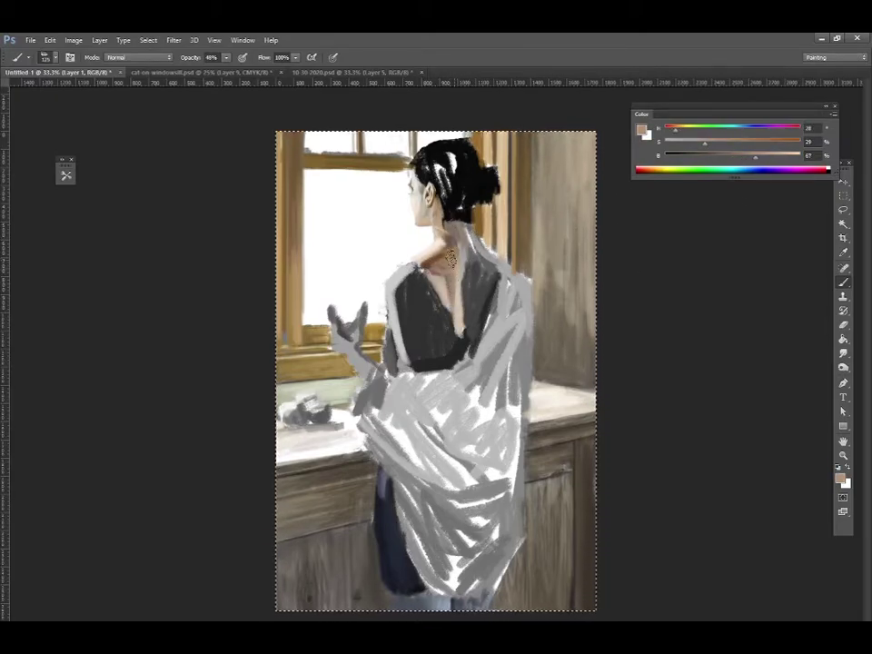
key("bracketright")
left_click_drag(472, 254, 490, 305)
- Paint a lighter tan stroke on the right shoulder with the brush enlarged to 175
left_click(482, 263, "alt")
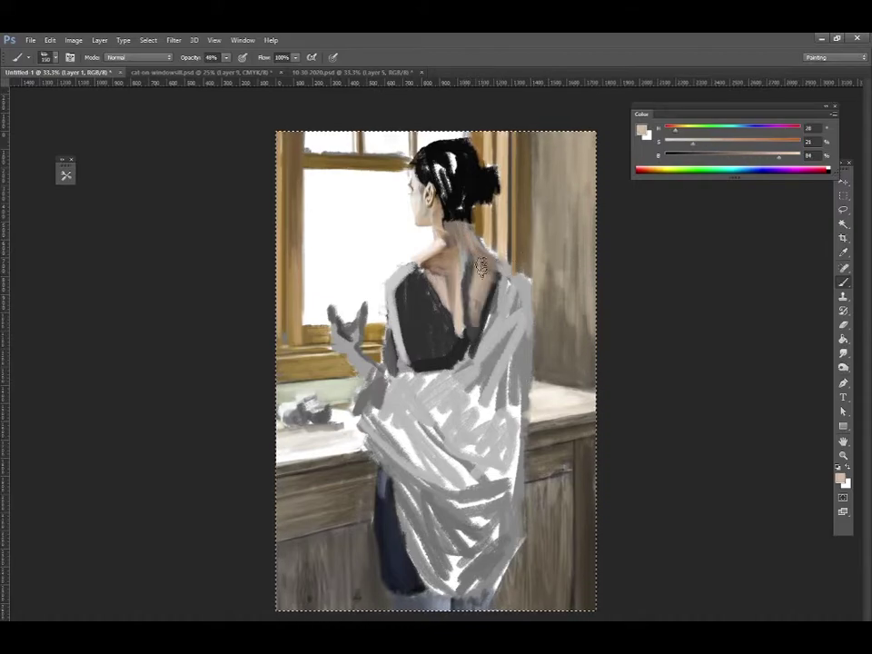
left_click_drag(772, 160, 745, 156)
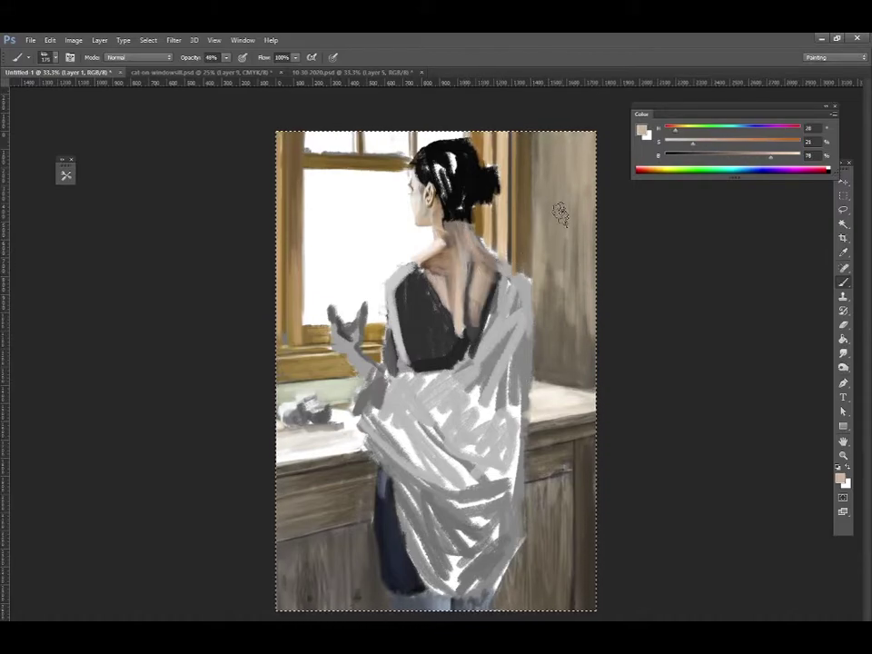
key("bracketright")
key("bracketright")
key("bracketright")
left_click(482, 268, "alt")
left_click_drag(477, 263, 482, 318)
- Extend the near-black dress along its left edge with a smaller brush at about 55% opacity
key("bracketleft")
key("bracketleft")
key("bracketleft")
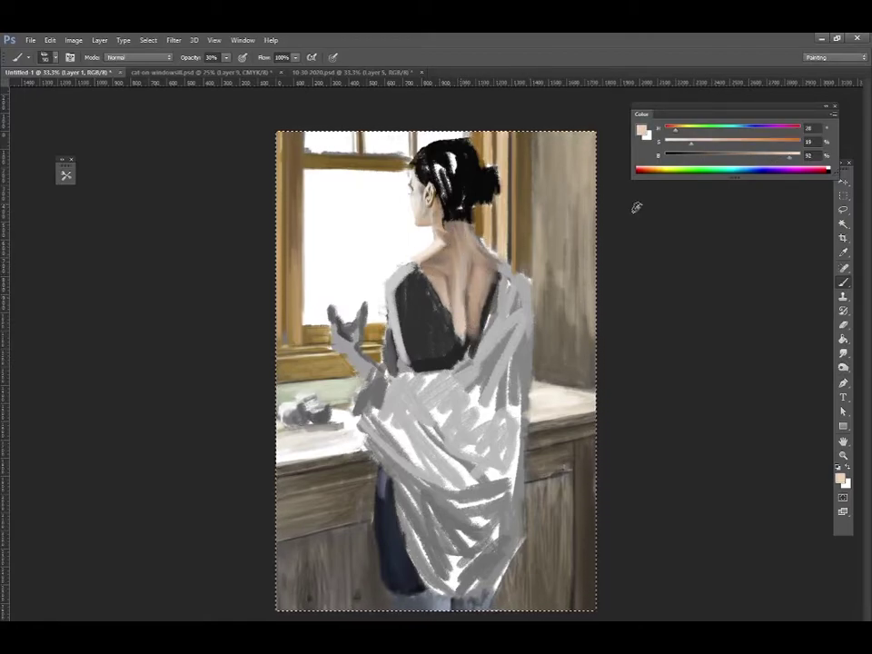
key("bracketleft")
key("bracketleft")
key("bracketleft")
key("7")
left_click(437, 306, "alt")
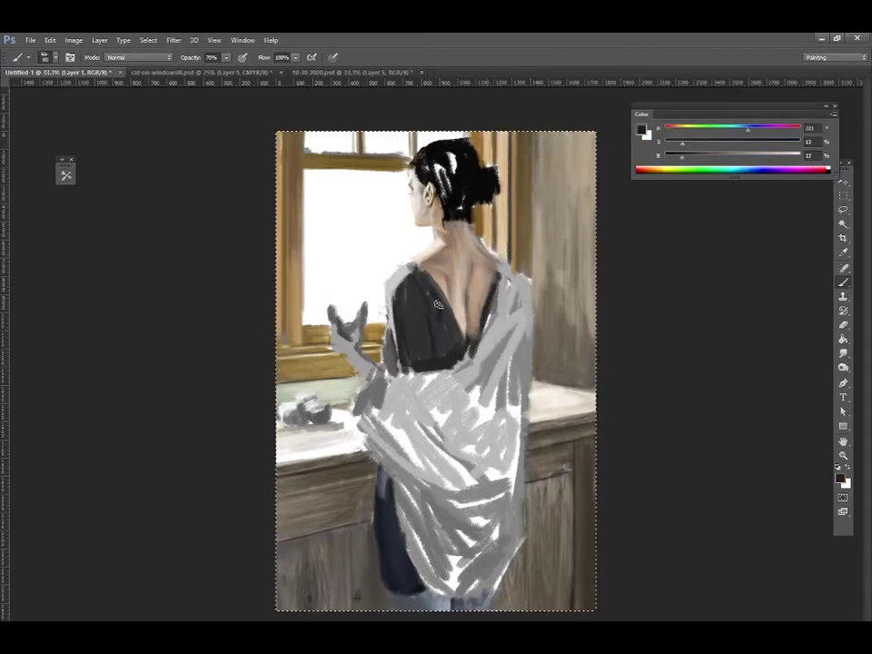
key("bracketright")
key("bracketright")
key("5")
key("5")
mouse_move(404, 355)
left_mouse_down()
mouse_move(397, 291)
mouse_move(424, 261)
left_mouse_up()
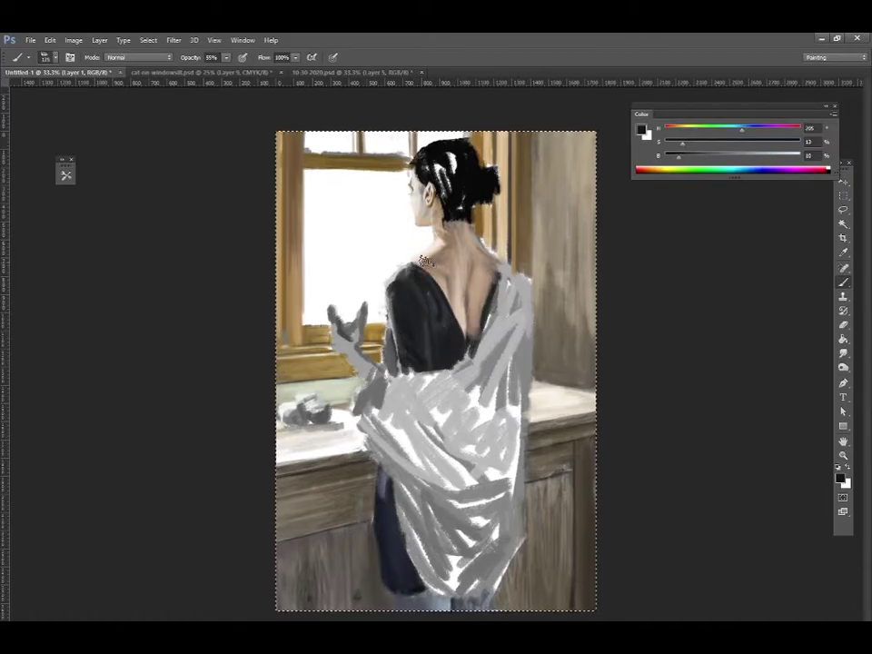
- Sample the wall's tan, the window's near-white and a grey tone, briefly toggling the eraser
key("e")
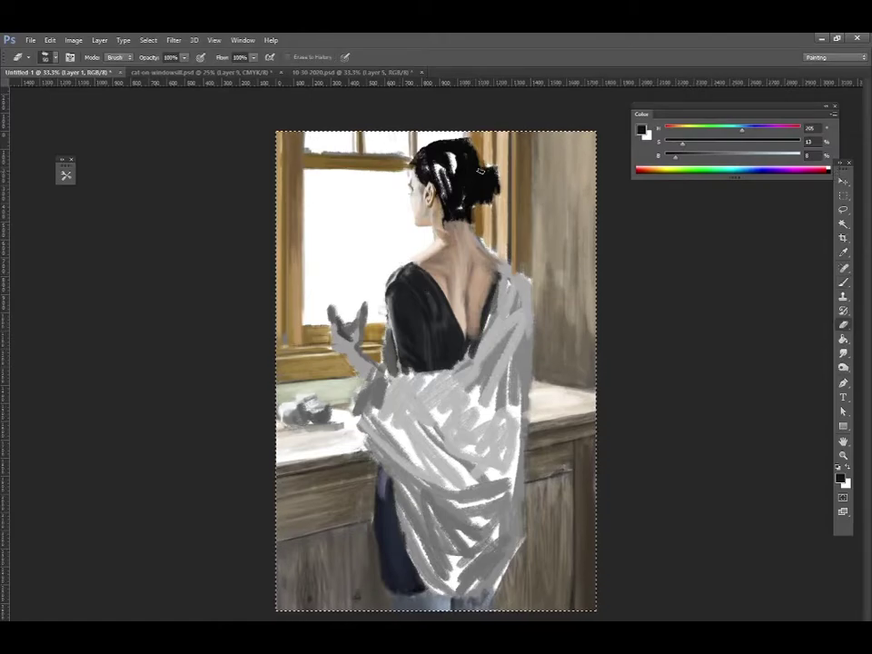
key("b")
left_click(382, 362, "alt")
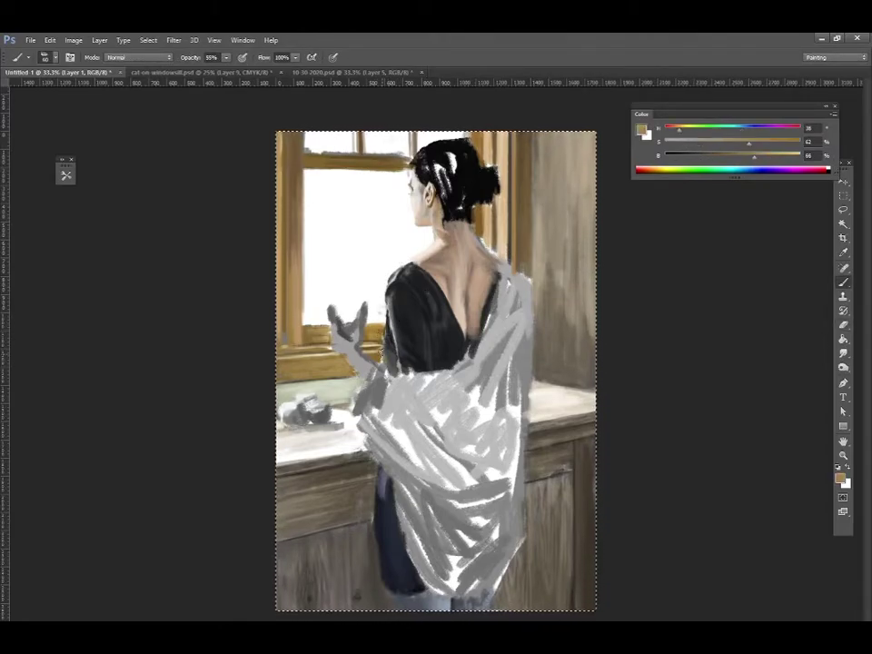
left_click(374, 241, "alt")
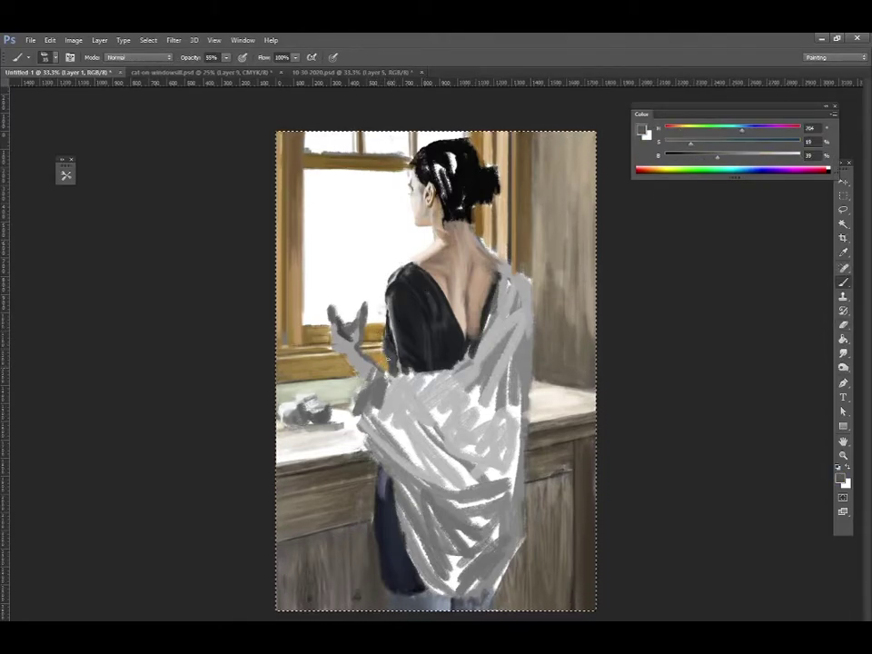
key("e")
key("b")
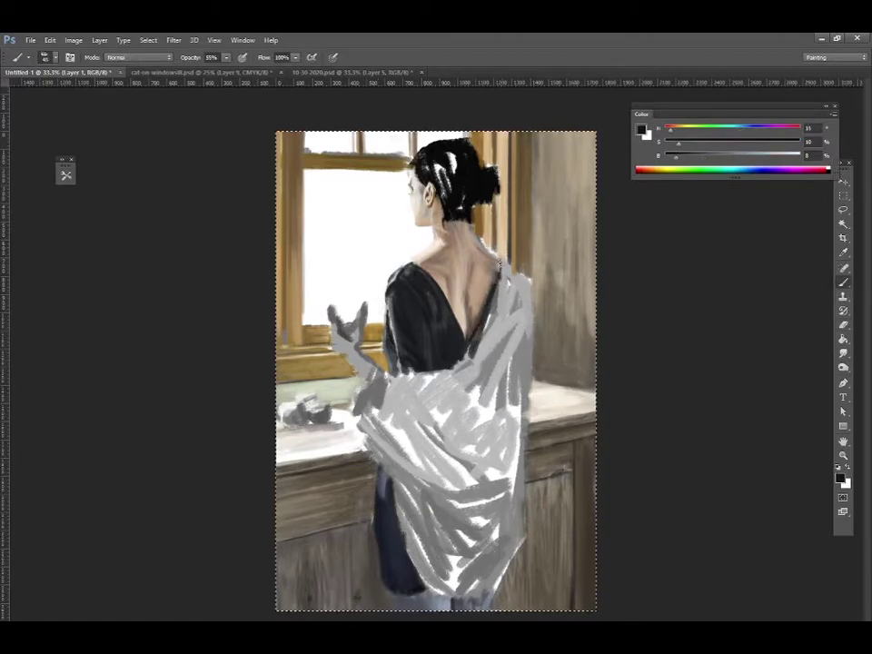
left_click(759, 155)
left_click(592, 237, "alt")
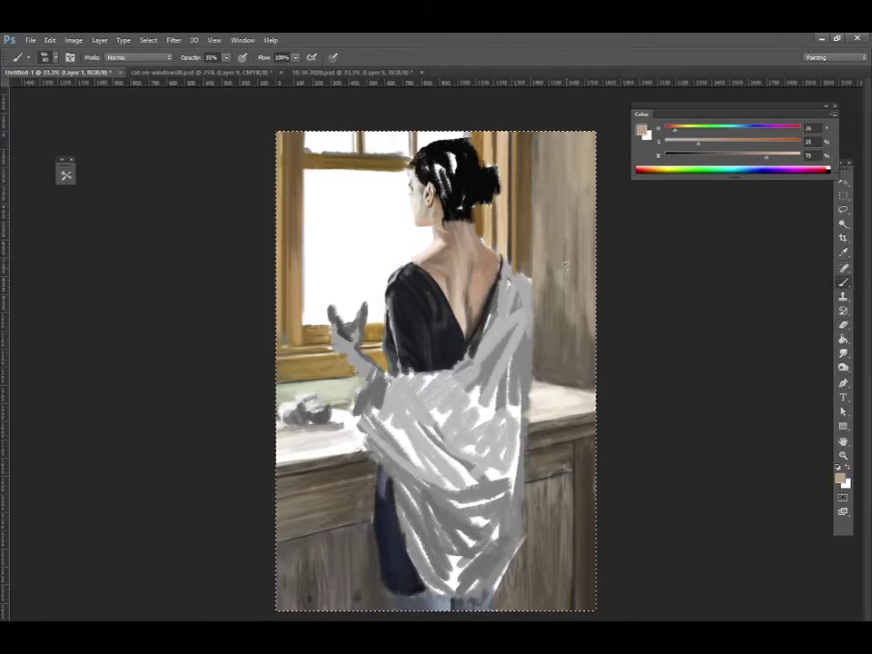
- At 33% opacity, sample light tans and dark browns from the wall, resizing the brush 150 to 70
key("3")
key("3")
left_click(581, 241, "alt")
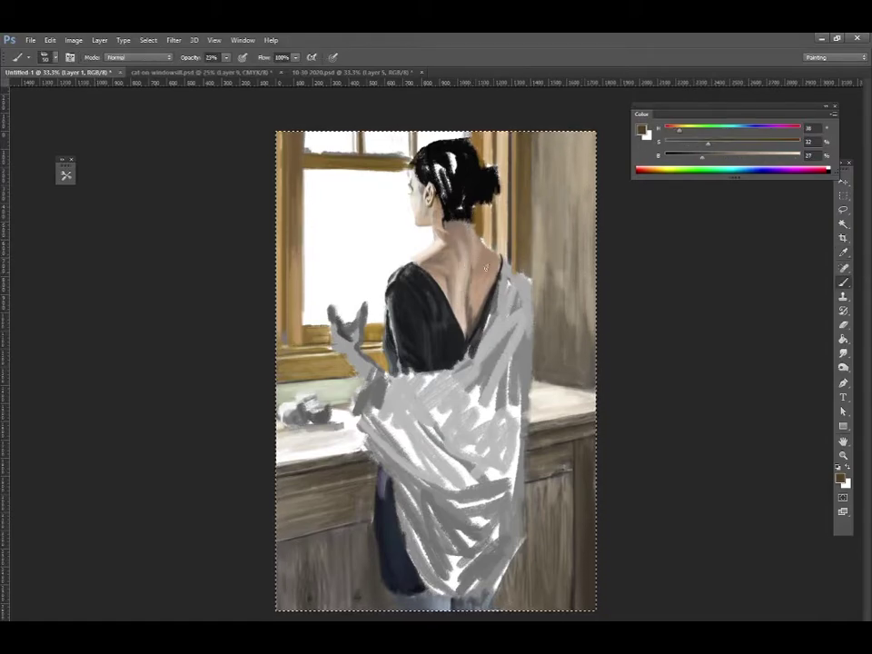
left_click(523, 280, "alt")
key("bracketright")
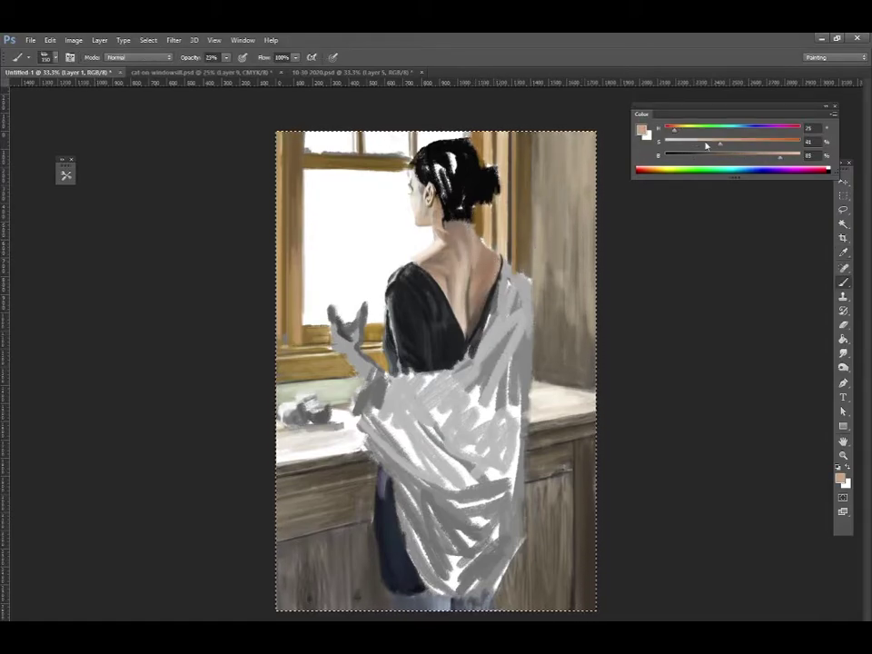
left_click(501, 230, "alt")
key("bracketleft")
key("bracketleft")
key("bracketleft")
left_click(476, 232, "alt")
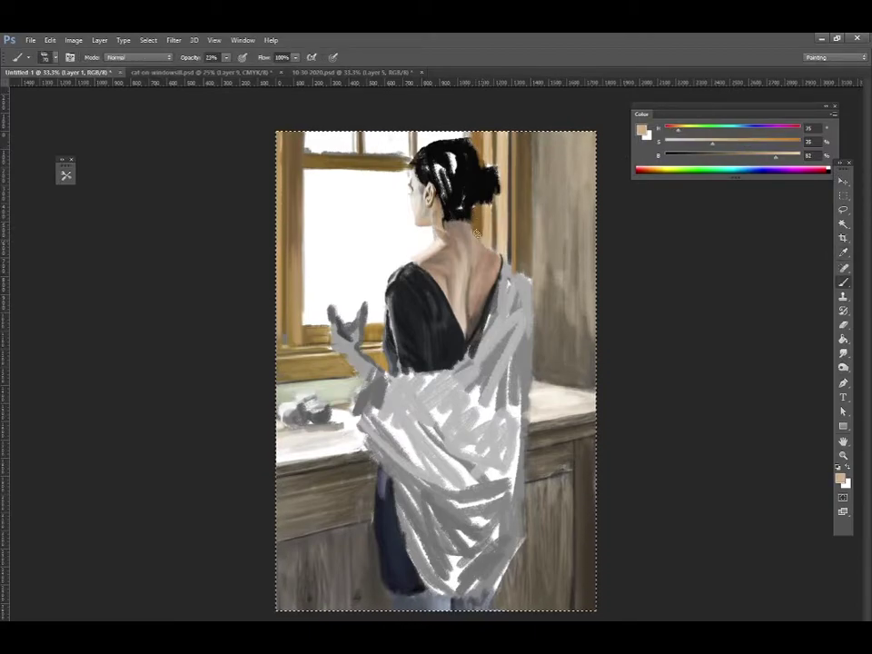
left_click(507, 230, "alt")
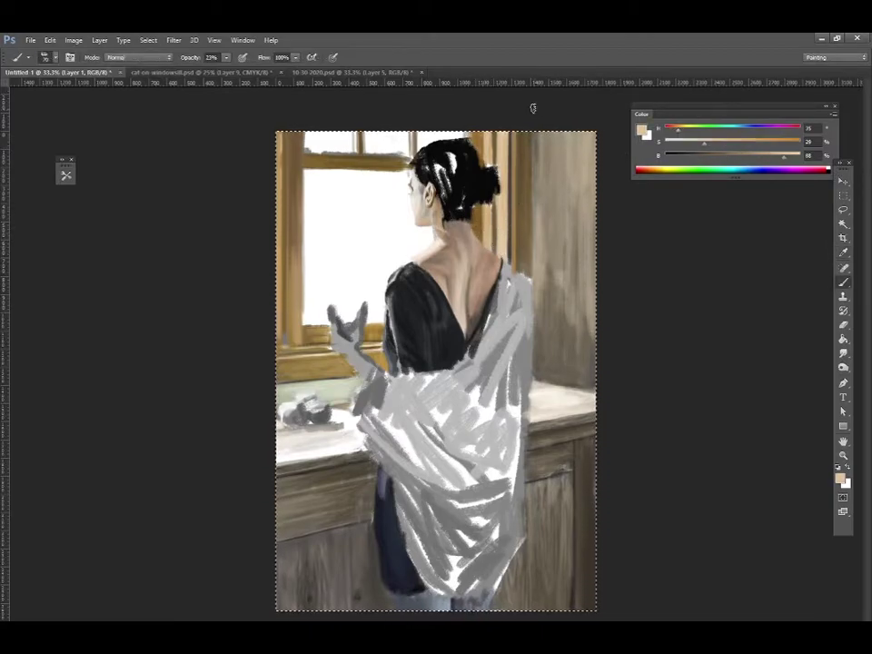
left_click(524, 278, "alt")
left_click(550, 244, "alt")
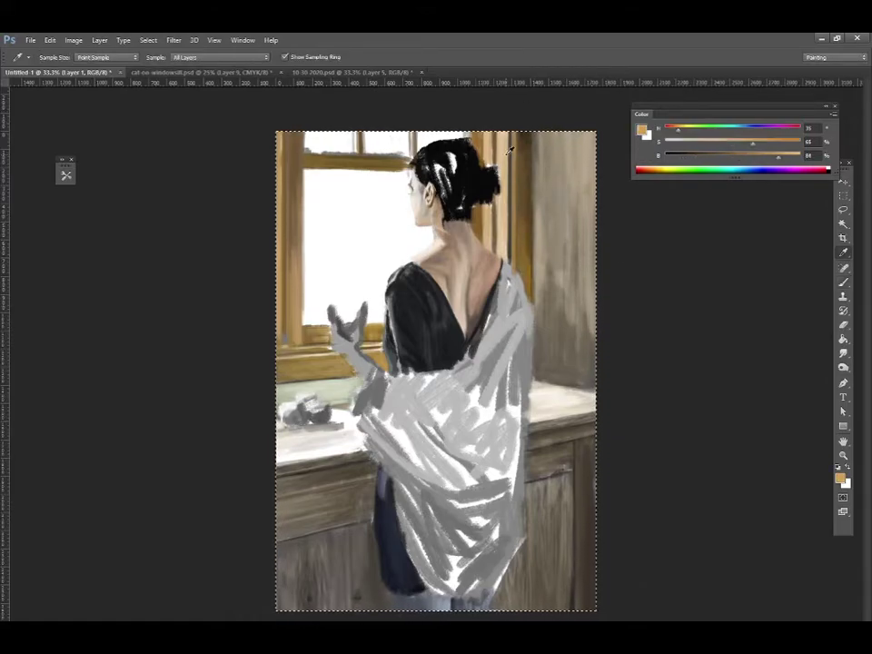
left_click(549, 255, "alt")
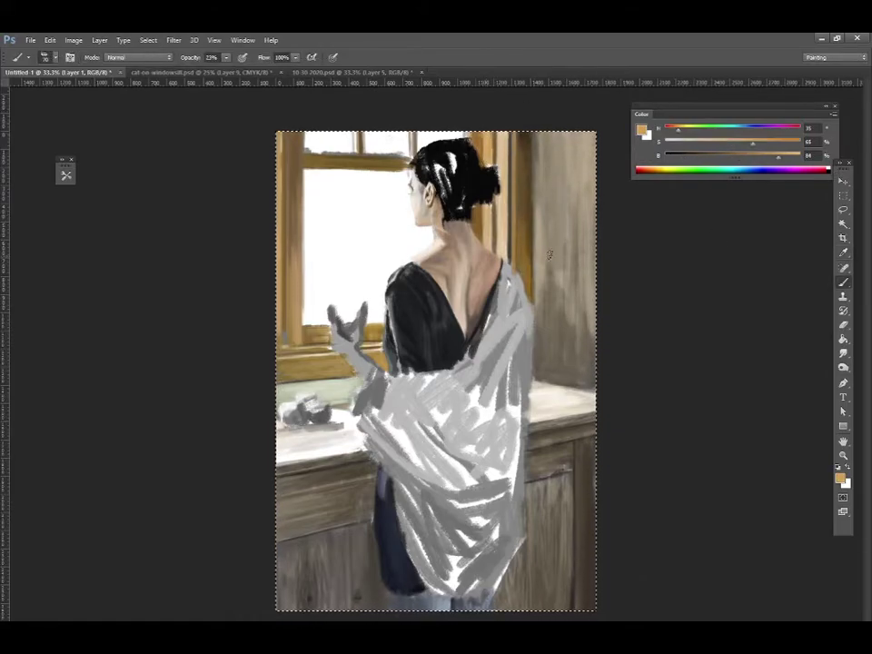
- Sample pinkish, light-brown and near-white skin tones at the neck and a beige for the back
left_click(459, 276, "alt")
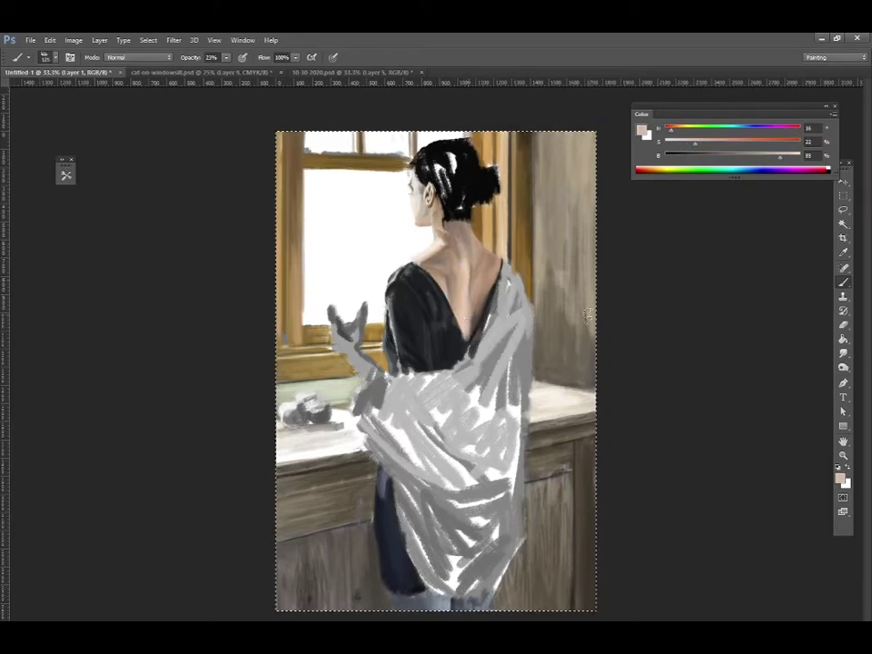
left_click(460, 287, "alt")
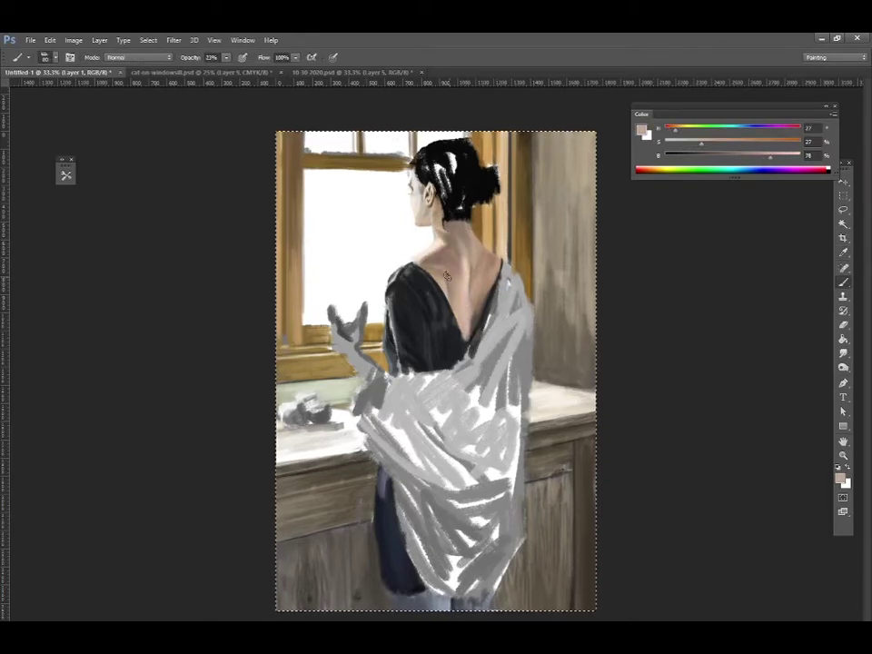
left_click(453, 275, "alt")
left_click(489, 336, "alt")
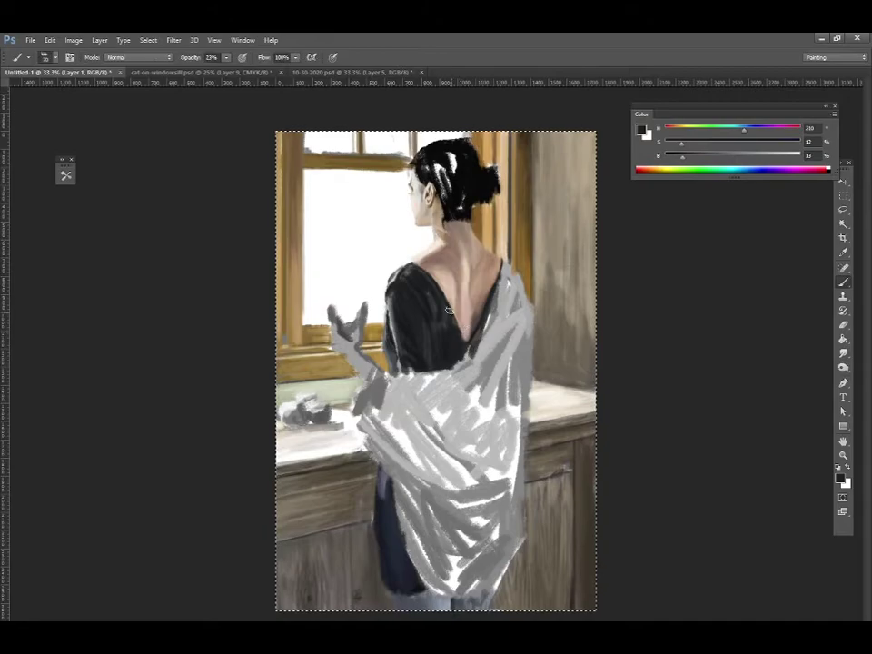
left_click(484, 264, "alt")
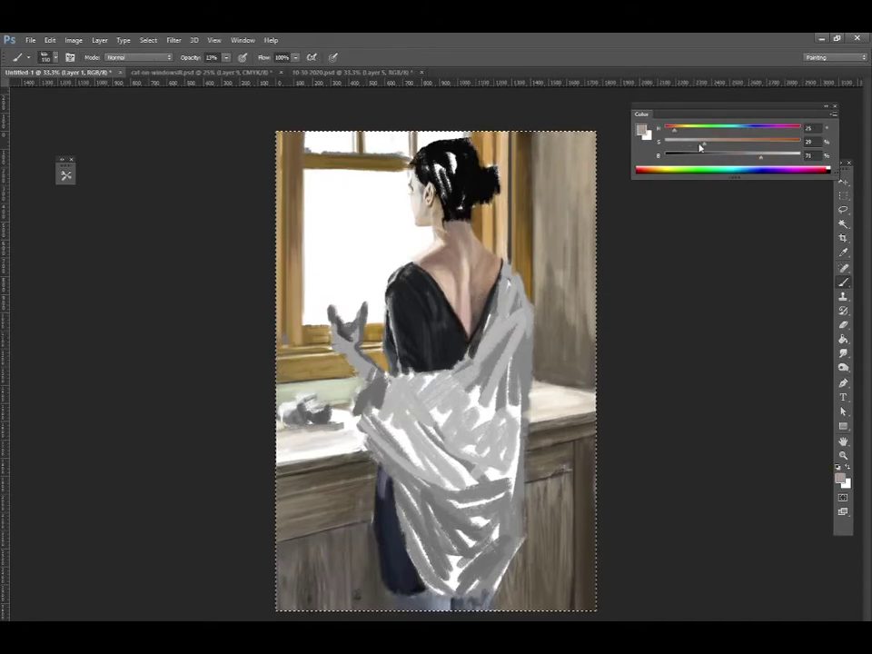
left_click(518, 230, "alt")
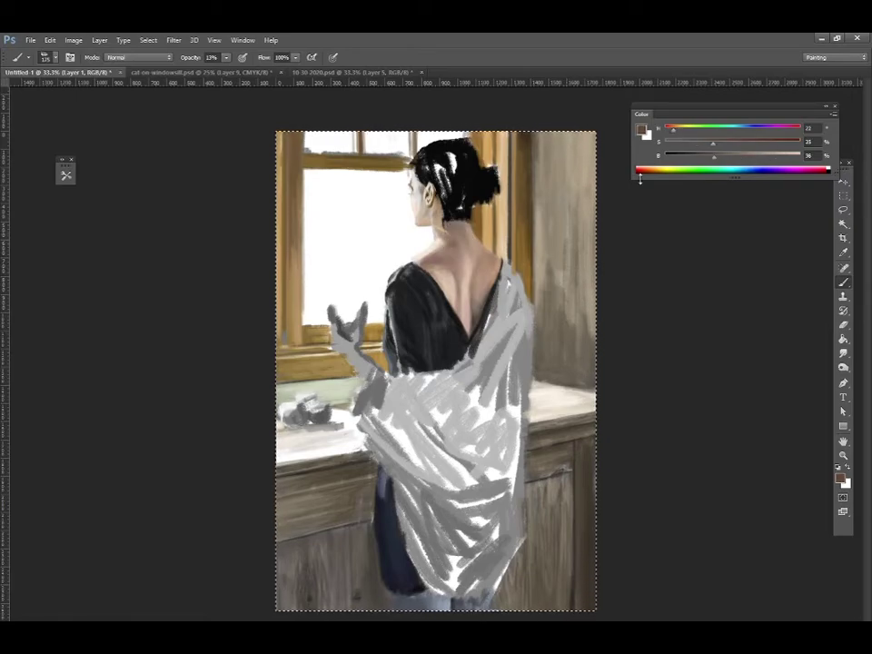
left_click(504, 312, "alt")
left_click(359, 231, "alt")
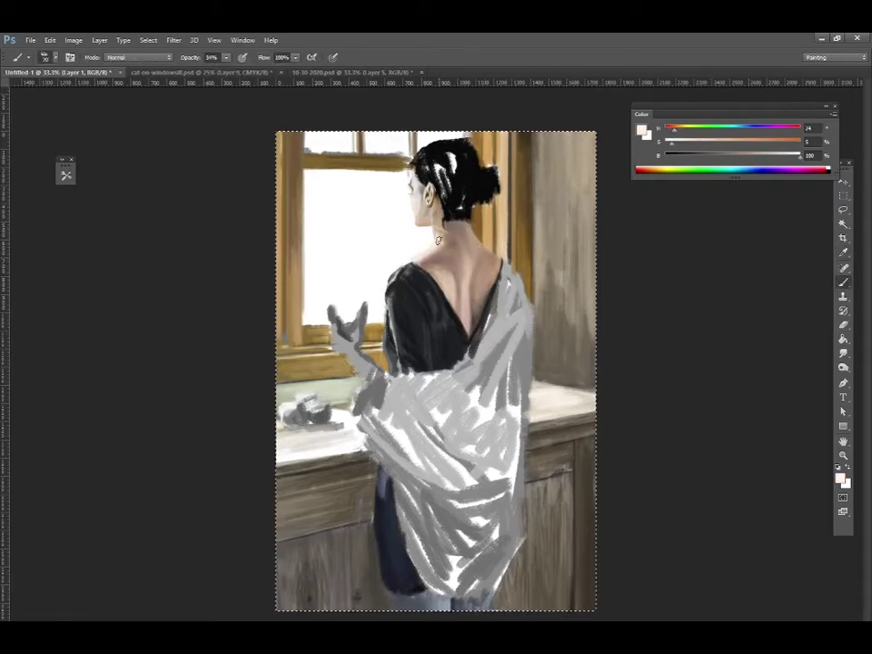
left_click(446, 241, "alt")
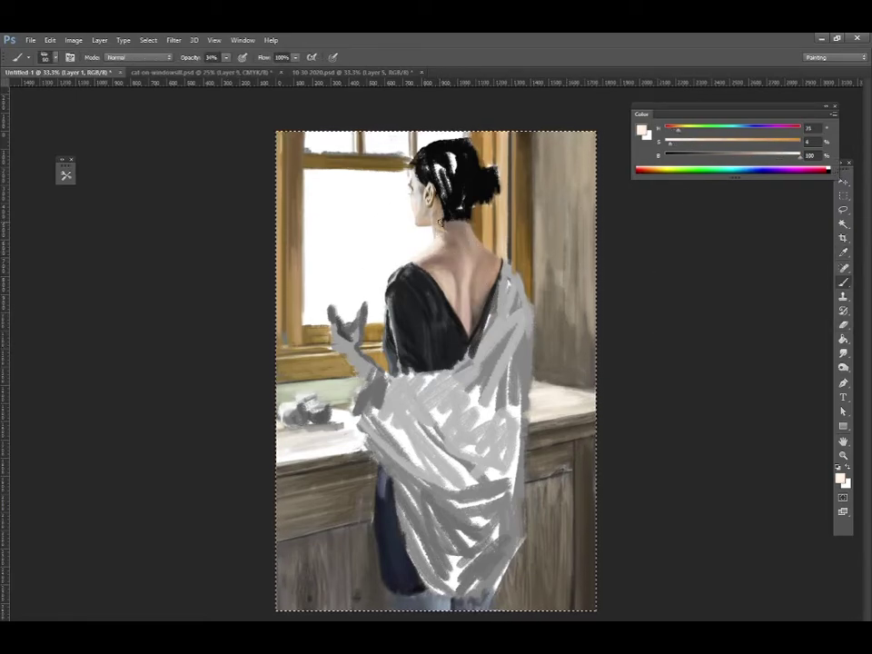
- Switch opacity between 52% and 41% while picking greyish-brown and warm shadow tones for the skin
key("5")
key("2")
left_click(518, 280, "alt")
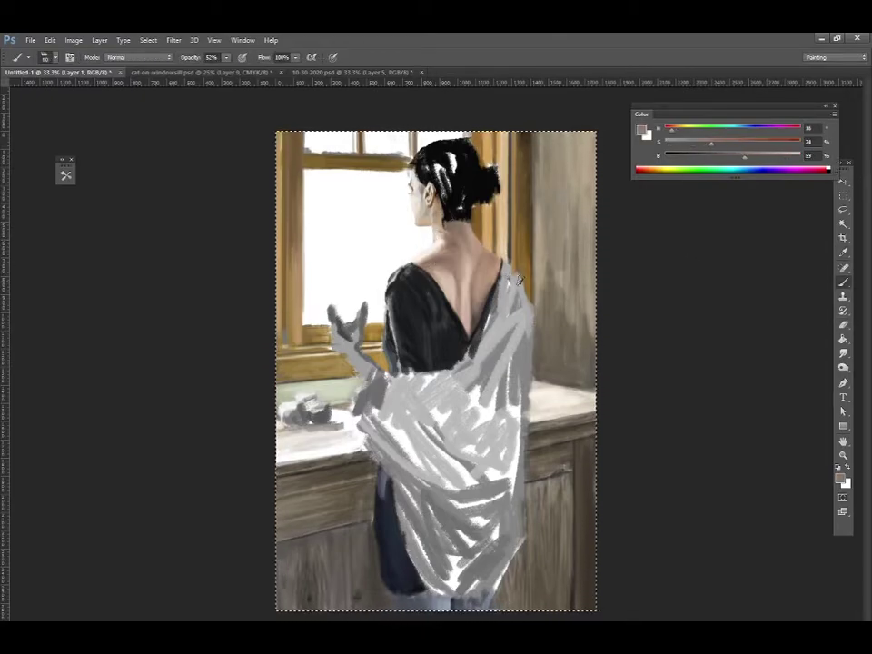
key("4")
key("1")
left_click(482, 216, "alt")
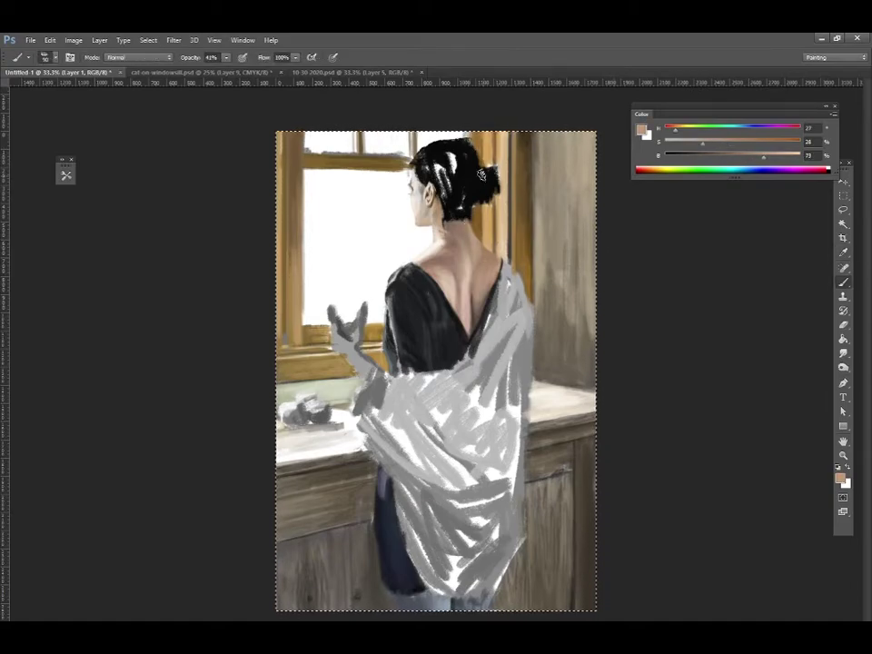
key("bracketleft")
key("bracketleft")
left_click(478, 242, "alt")
left_click(554, 200, "alt")
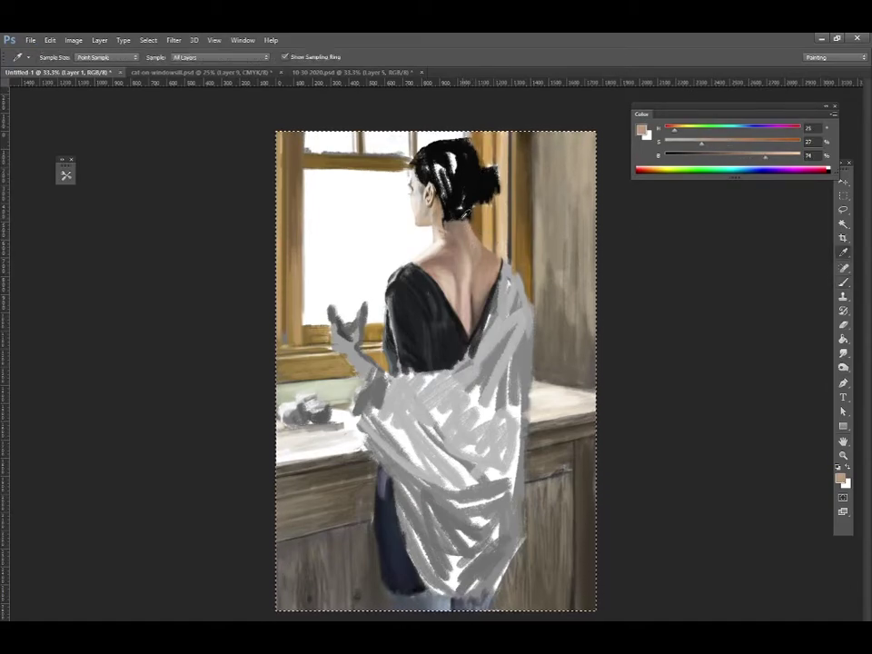
left_click(443, 284, "alt")
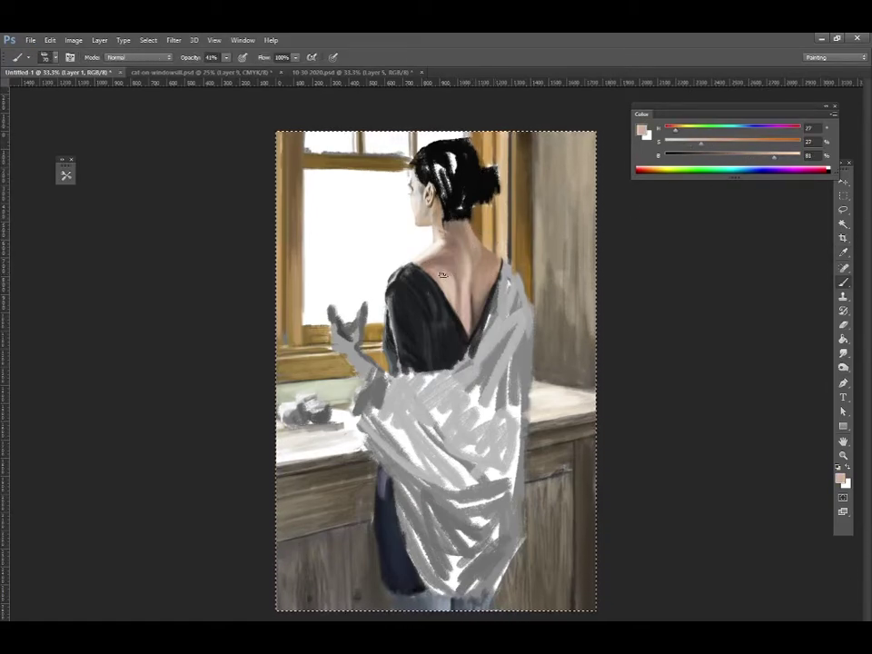
- Deepen the top toward dark navy, moving from skin beige to darker grey-blue colours
key("bracketright")
key("bracketright")
left_click(534, 308, "alt")
left_click(444, 284, "alt")
left_click(751, 156)
left_click(453, 308, "alt")
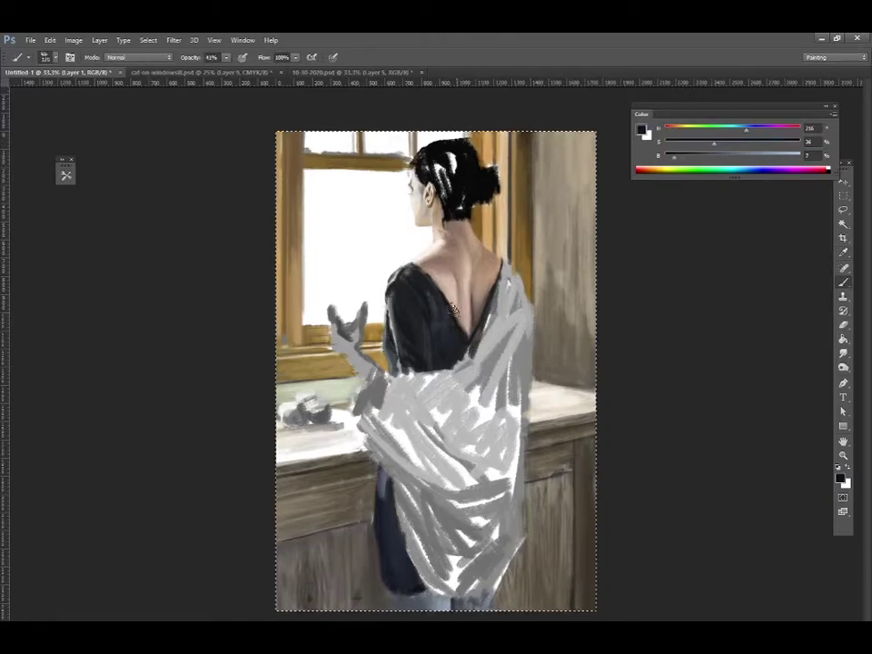
left_click(431, 365, "alt")
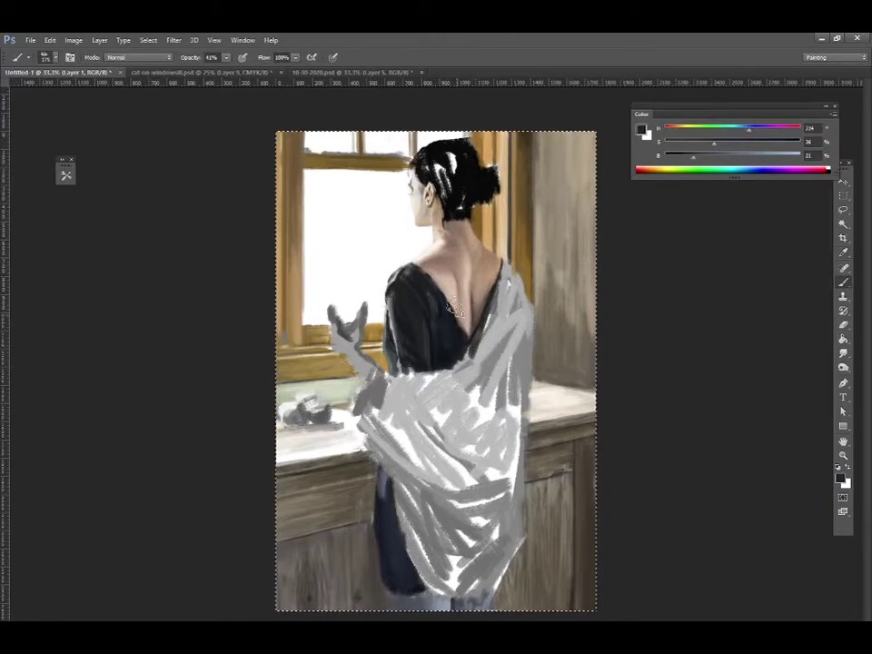
left_click(396, 347, "alt")
- Paint light blue strokes over the grey shawl
key("e")
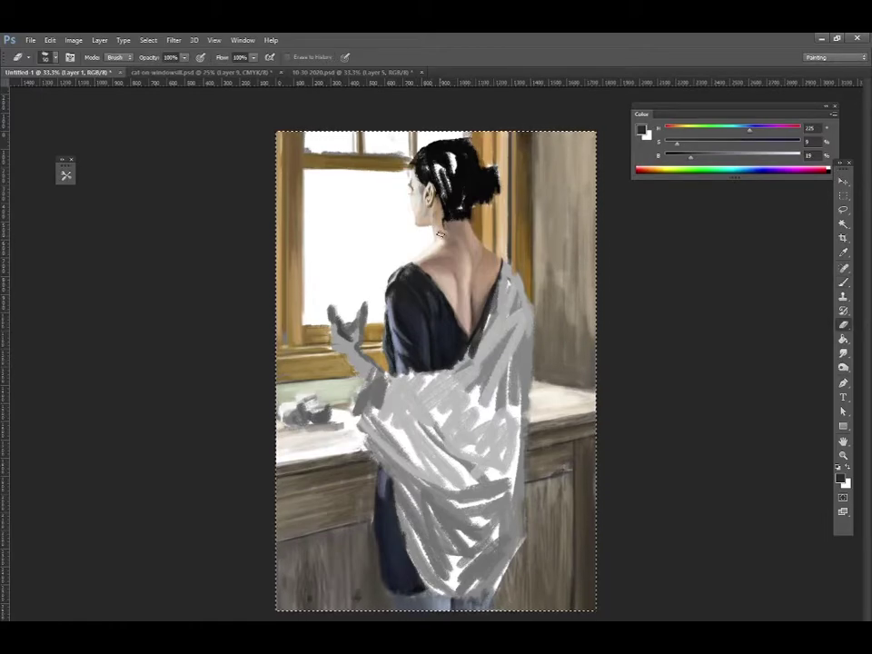
key("b")
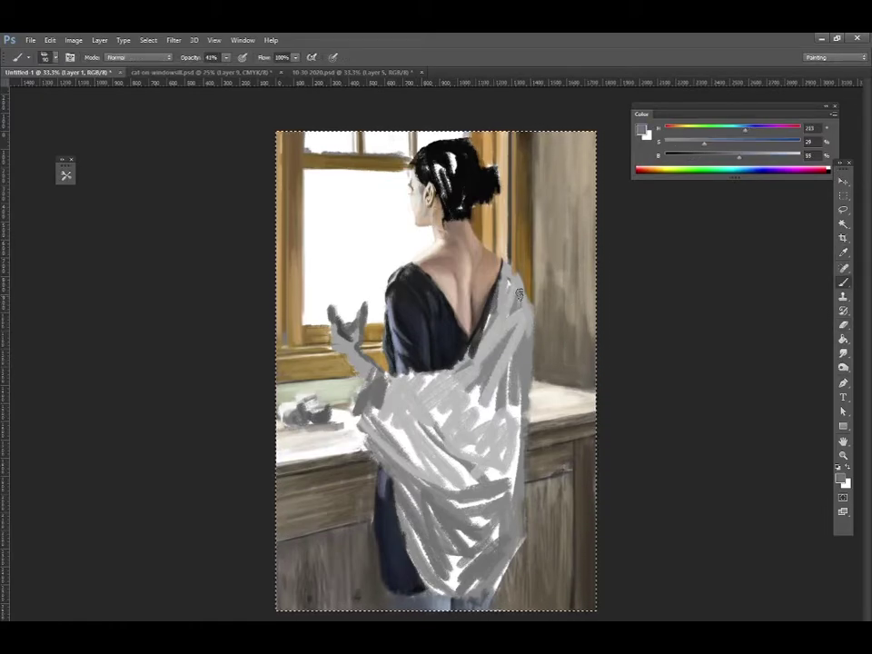
left_click_drag(522, 291, 491, 455)
mouse_move(386, 377)
left_mouse_down()
mouse_move(367, 414)
mouse_move(400, 382)
left_mouse_up()
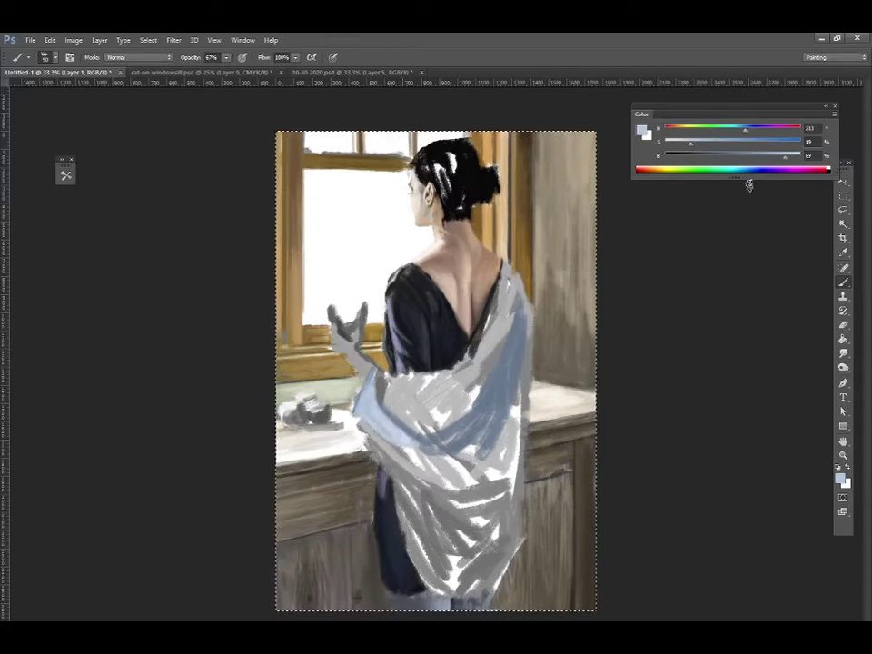
- Sample blue-grey tones and paint them across the shawl's shoulder folds and lower right
key("i")
left_click(473, 229, "alt")
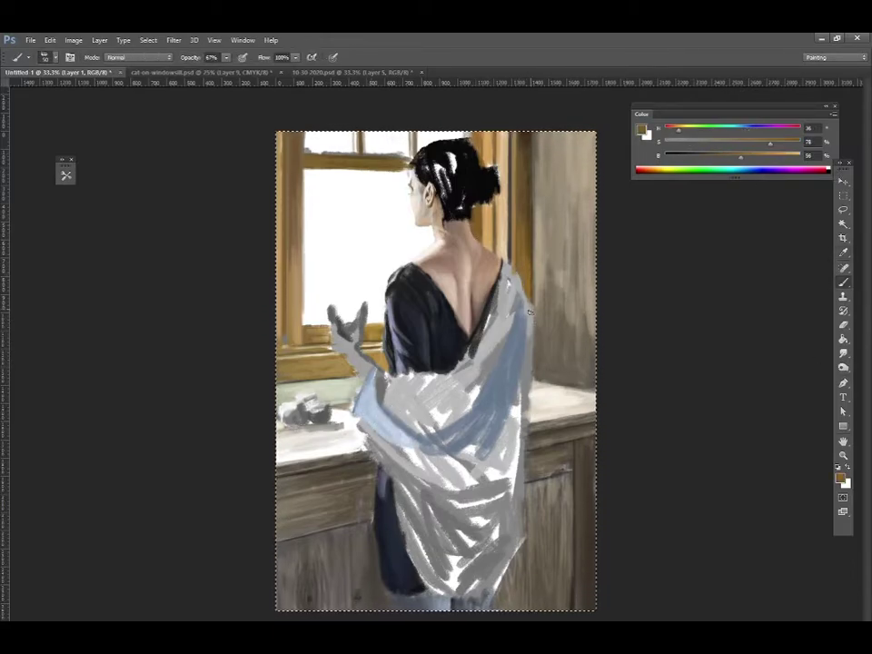
left_click(301, 282, "alt")
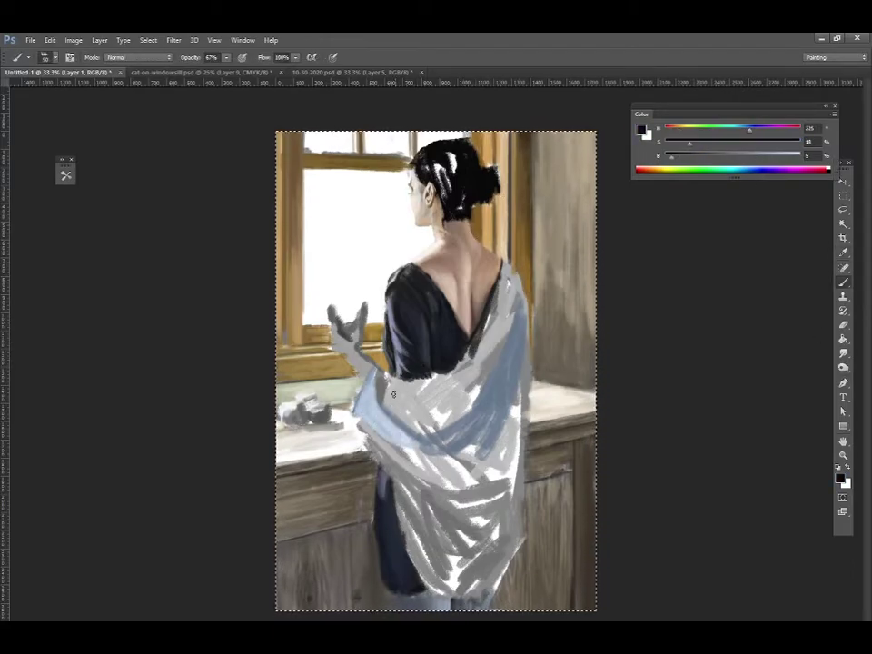
left_click(406, 308, "alt")
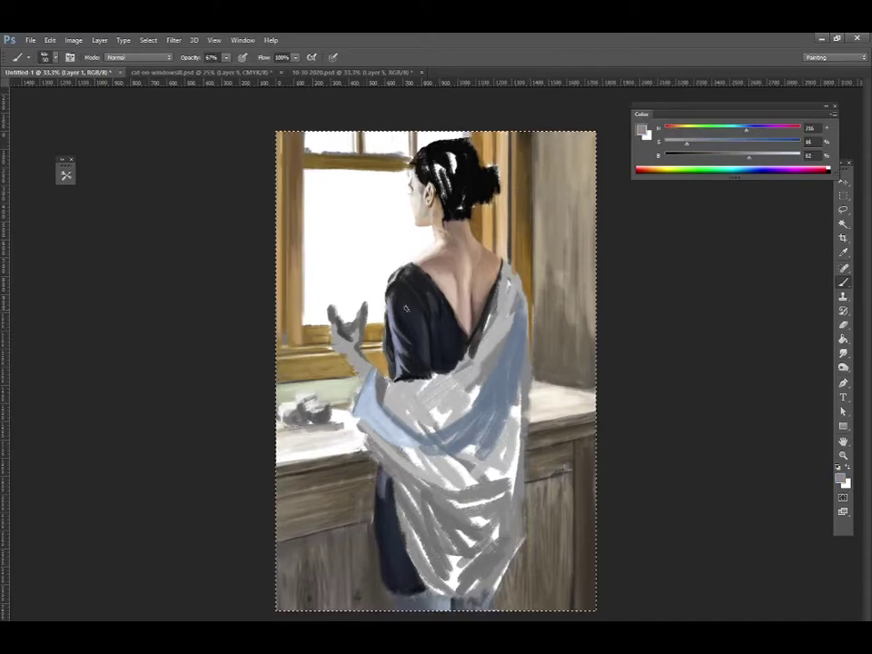
left_click(473, 351, "alt")
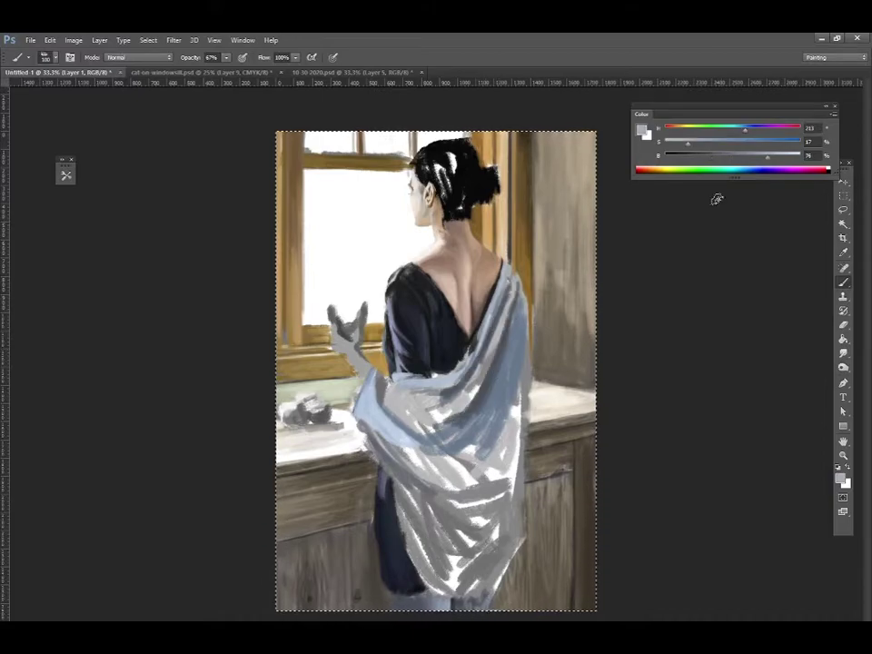
left_click_drag(522, 363, 366, 425)
left_click(509, 545, "alt")
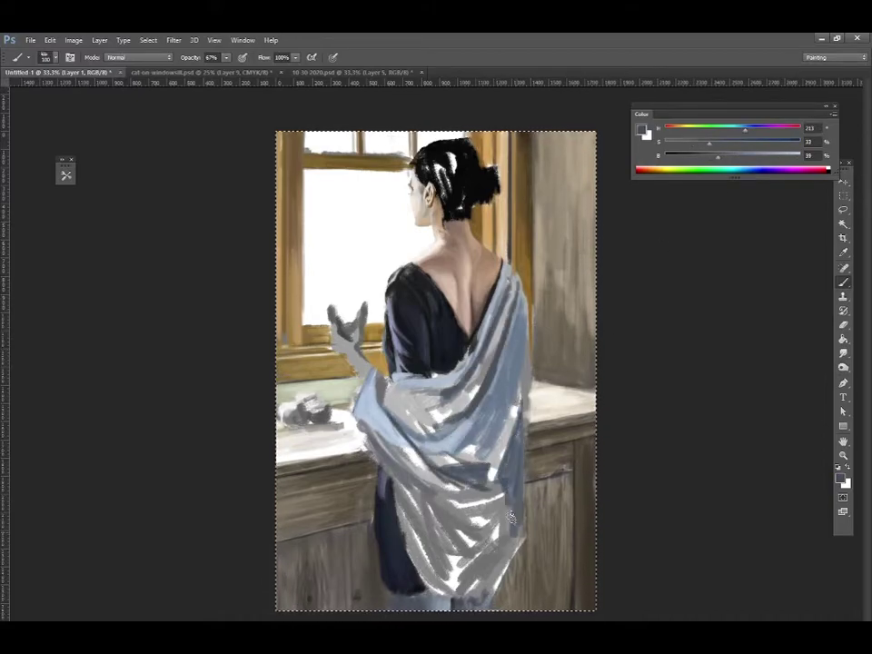
left_click_drag(510, 556, 492, 487)
- Pick darker blue-grey and light blue shades for the shawl's folds and highlights
left_click(448, 409, "alt")
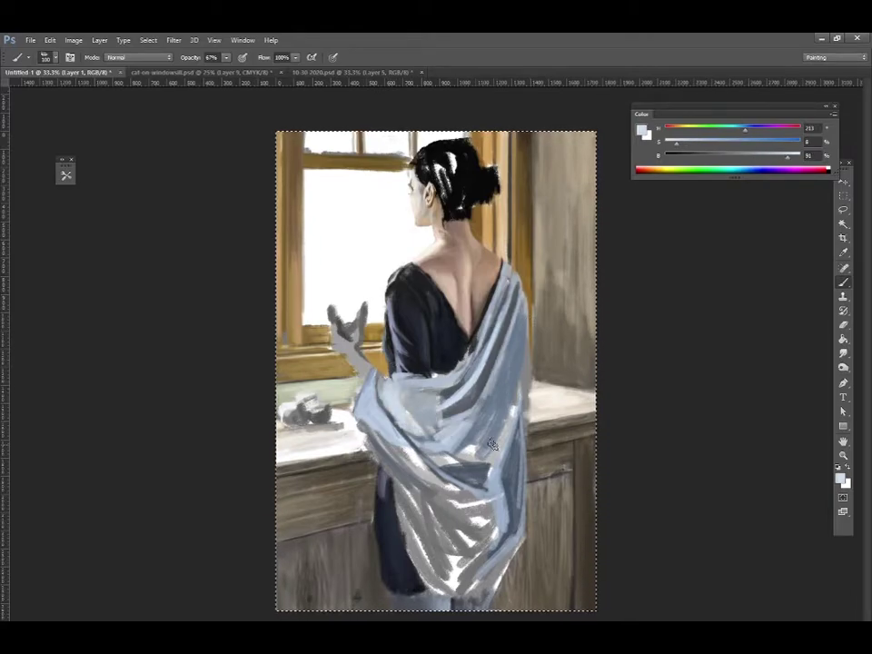
left_click(560, 357, "alt")
left_click(461, 446, "alt")
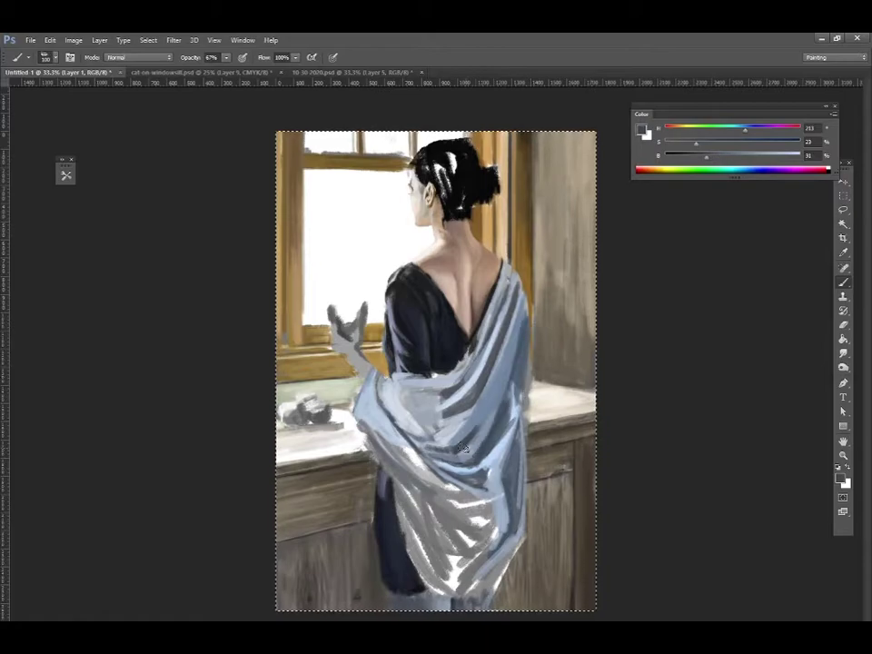
left_click(430, 401, "alt")
key("b")
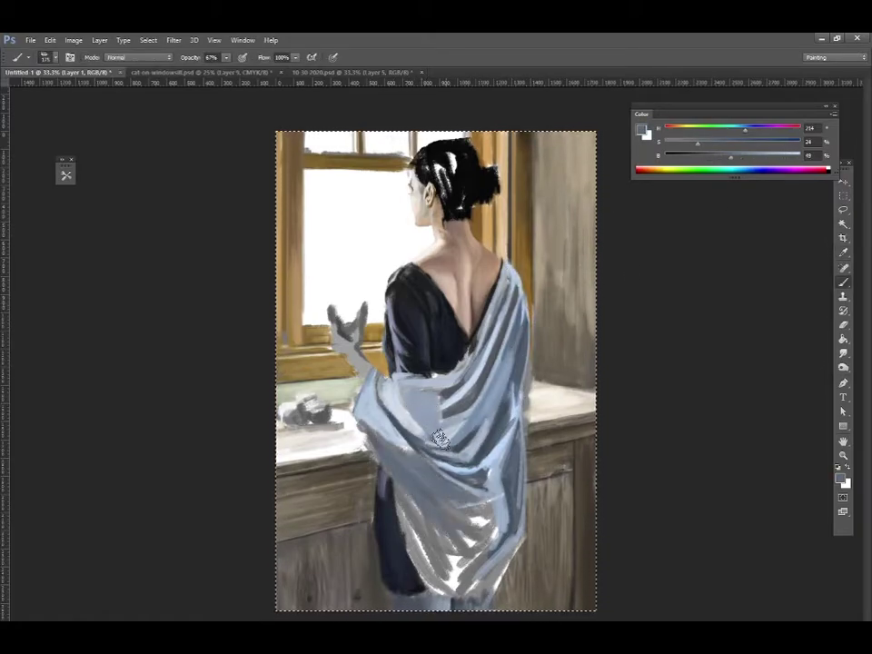
left_click(496, 491, "alt")
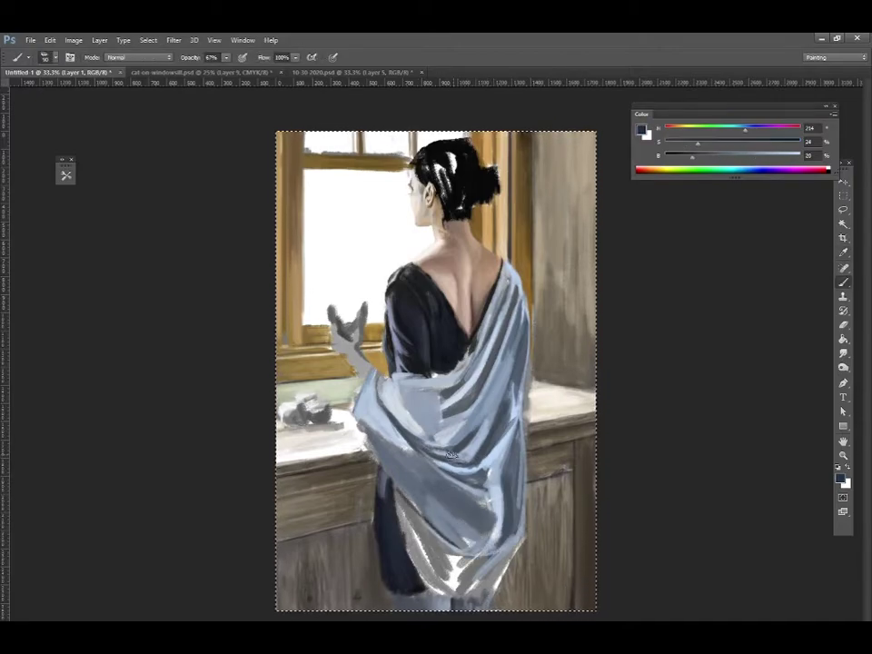
left_click(398, 495, "alt")
- Paint a dark blue shadow along the lower shawl edge and sample mid blues
left_click_drag(398, 495, 480, 596)
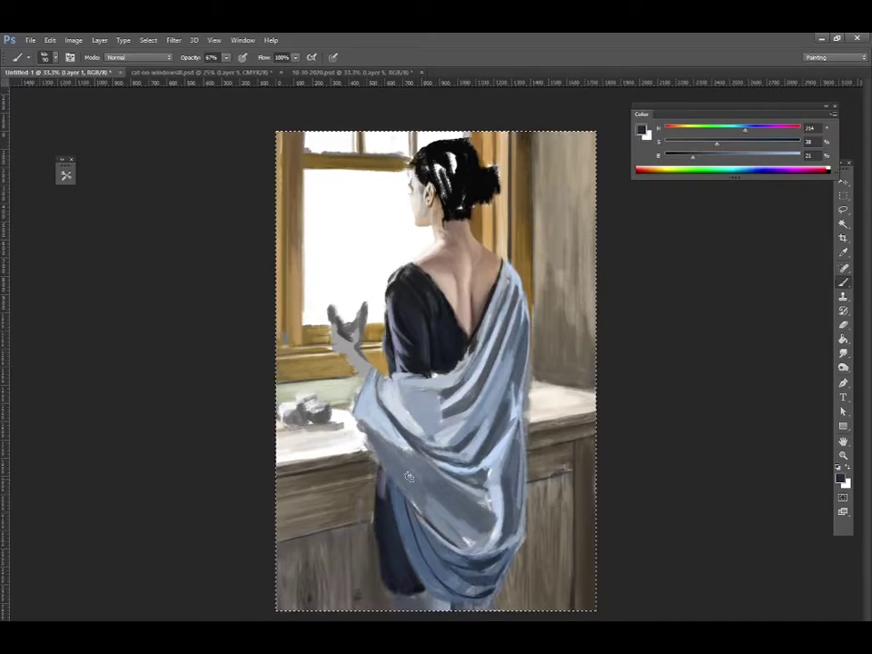
left_click(510, 500, "alt")
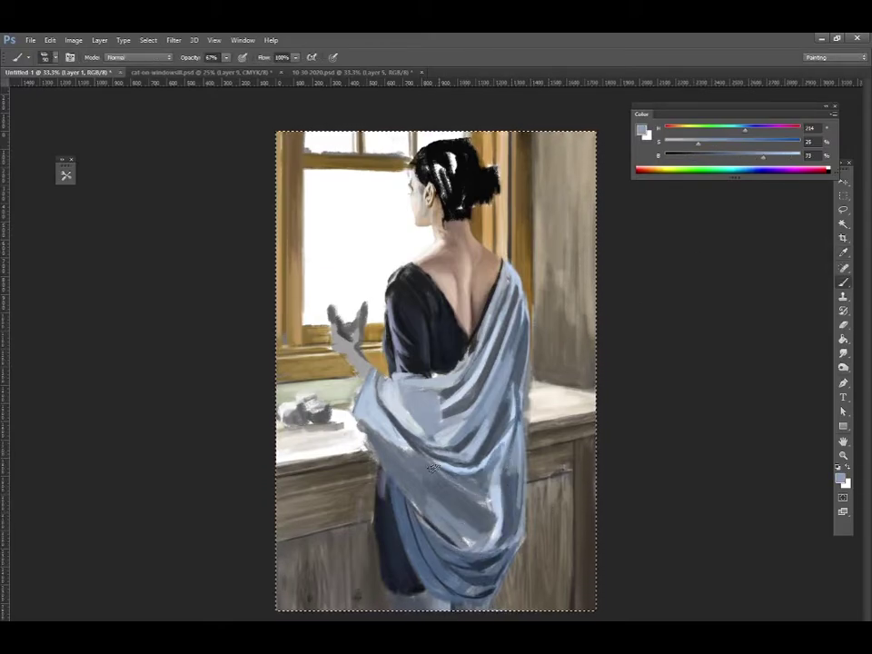
left_click(452, 448, "alt")
left_click(469, 493, "alt")
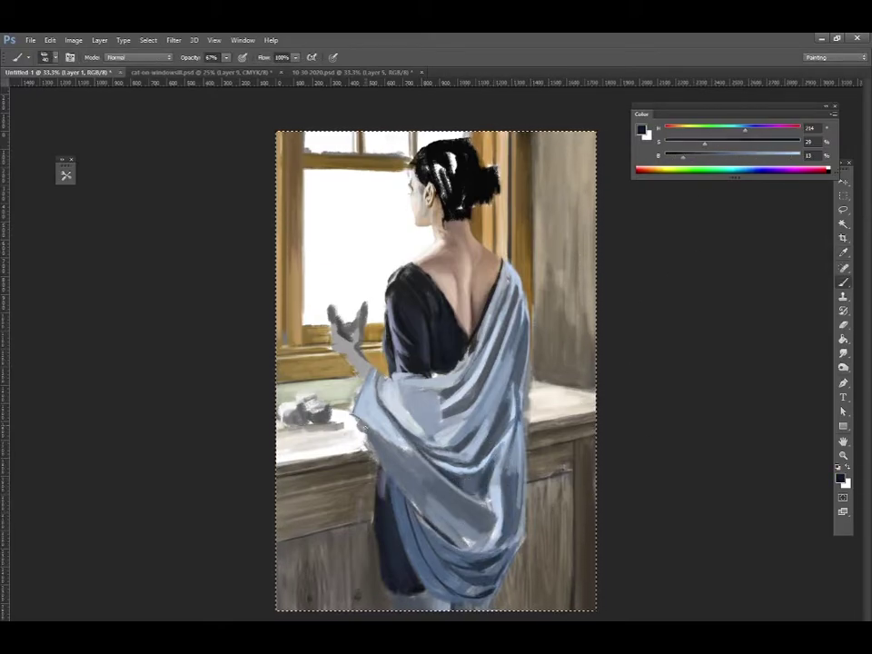
left_click(459, 469, "alt")
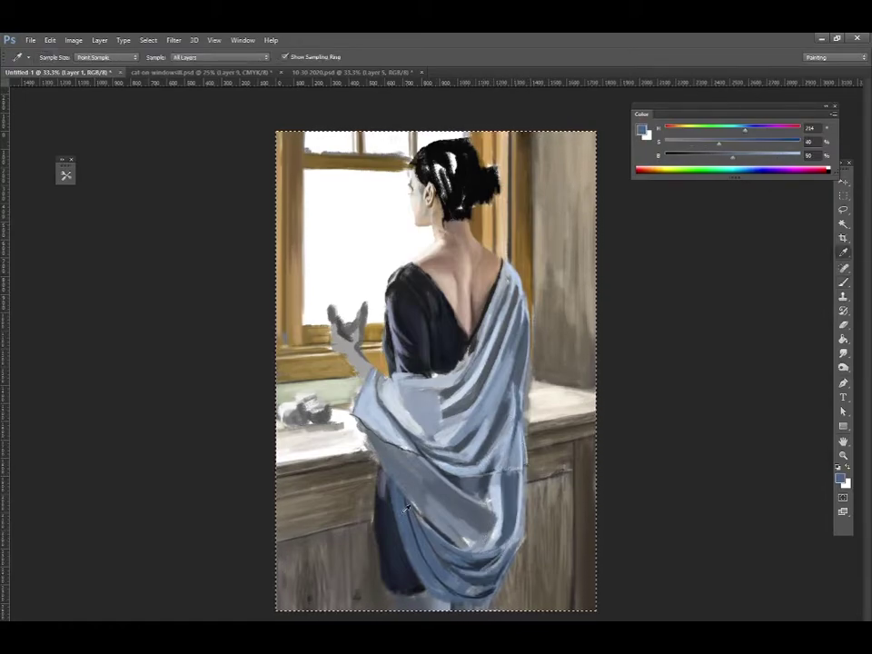
left_click(440, 515, "alt")
- Shrink the brush, lower opacity to 32%, and sample dark shawl and cabinet tones
key("bracketleft")
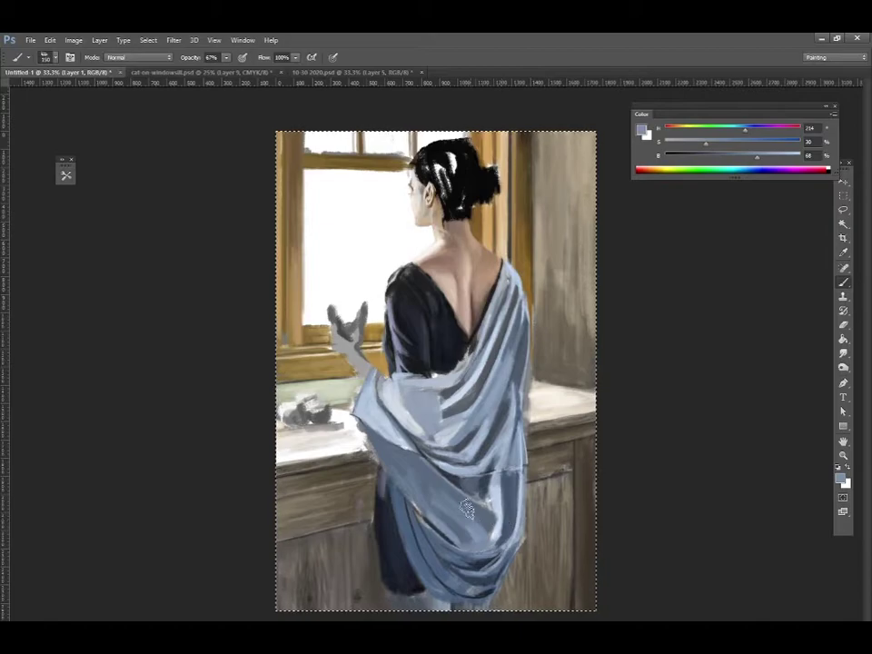
left_click(490, 536, "alt")
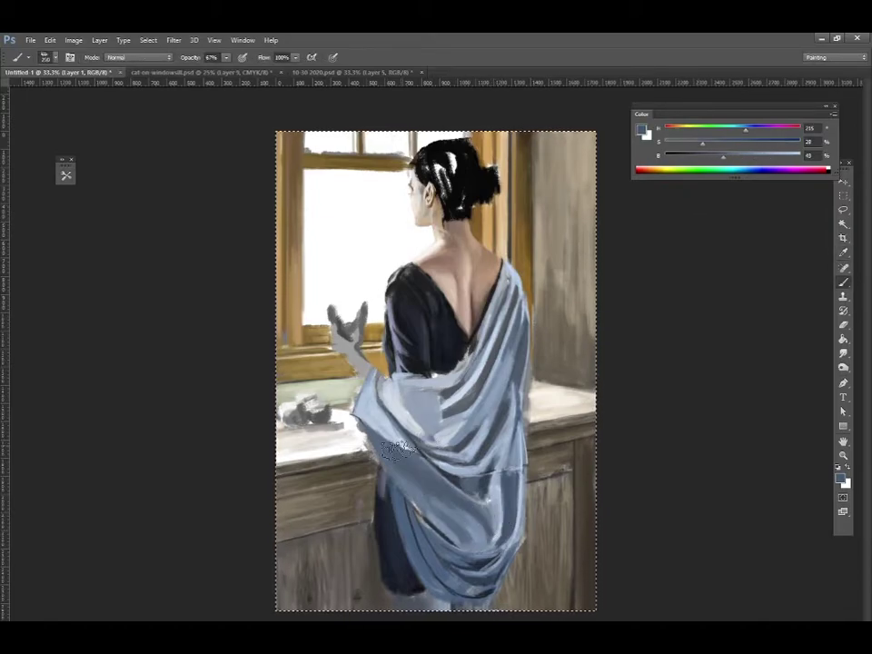
key("bracketright")
key("bracketright")
key("bracketright")
key("bracketleft")
key("bracketleft")
key("bracketleft")
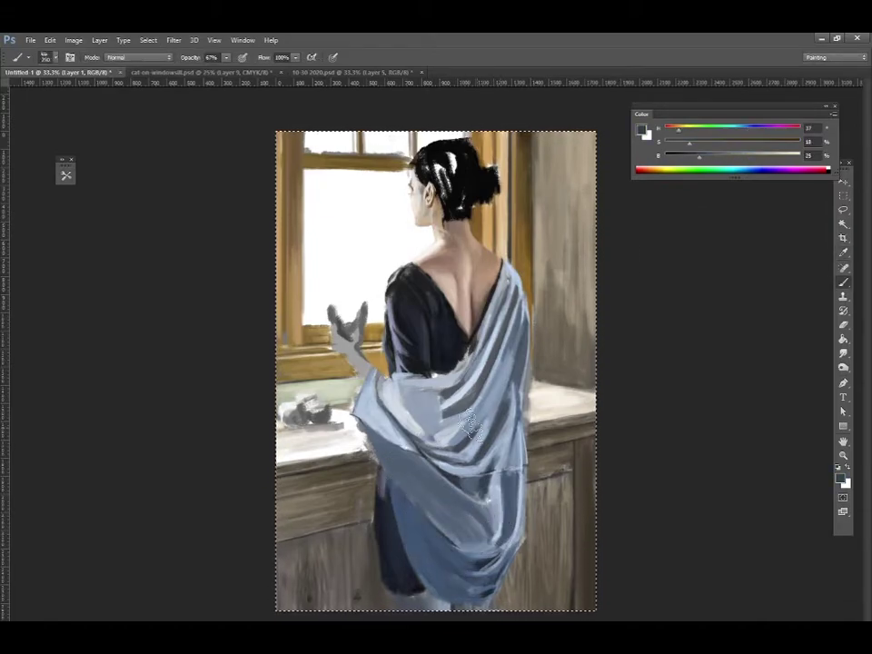
key("3")
key("2")
left_click(392, 608, "alt")
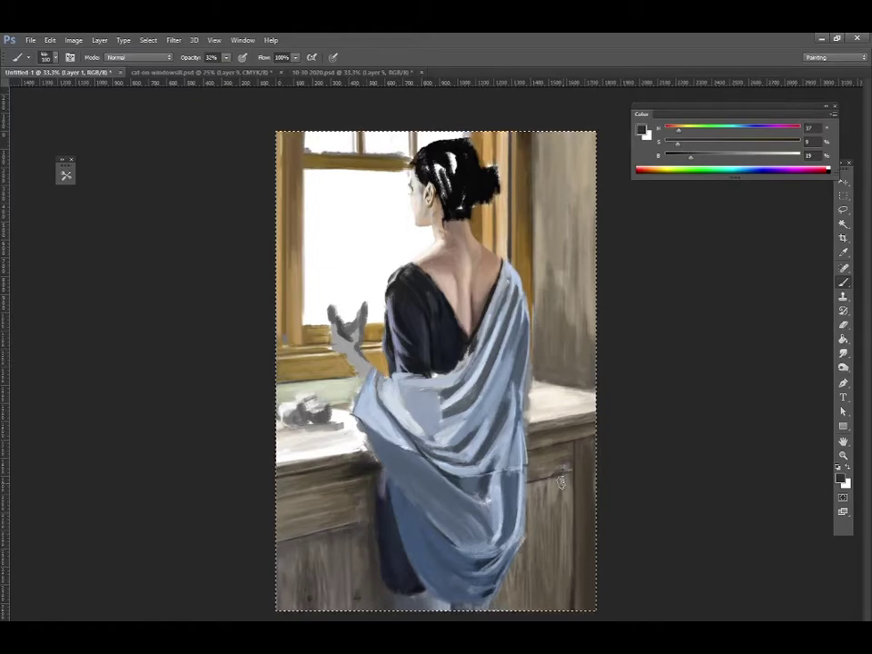
key("bracketleft")
key("bracketleft")
key("bracketleft")
left_click(397, 512, "alt")
- Mix a near-white, raise opacity to 51%, and sample dark blue-greys from shawl and dress
left_click_drag(685, 155, 798, 155)
left_click_drag(715, 143, 683, 152)
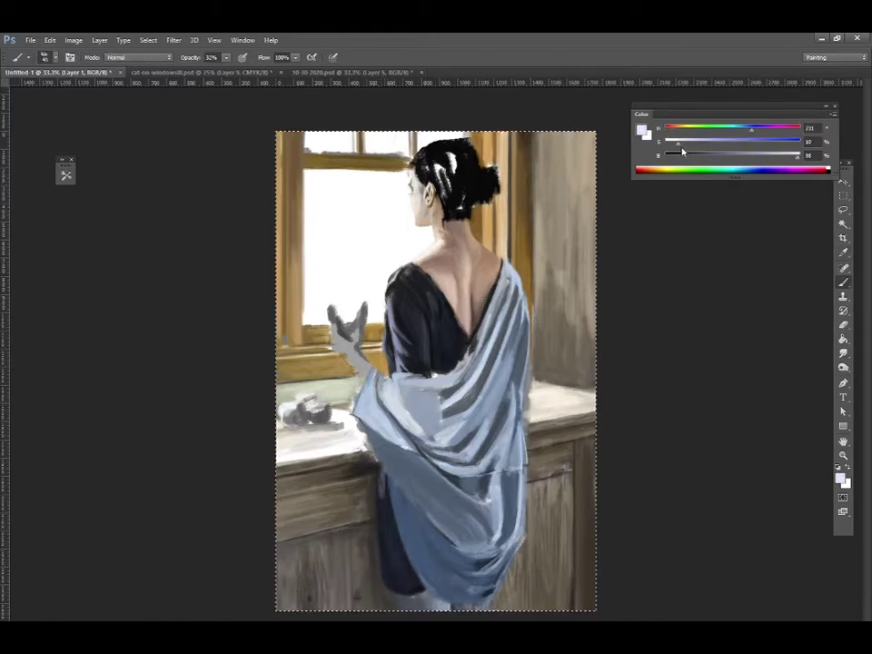
key("5")
key("1")
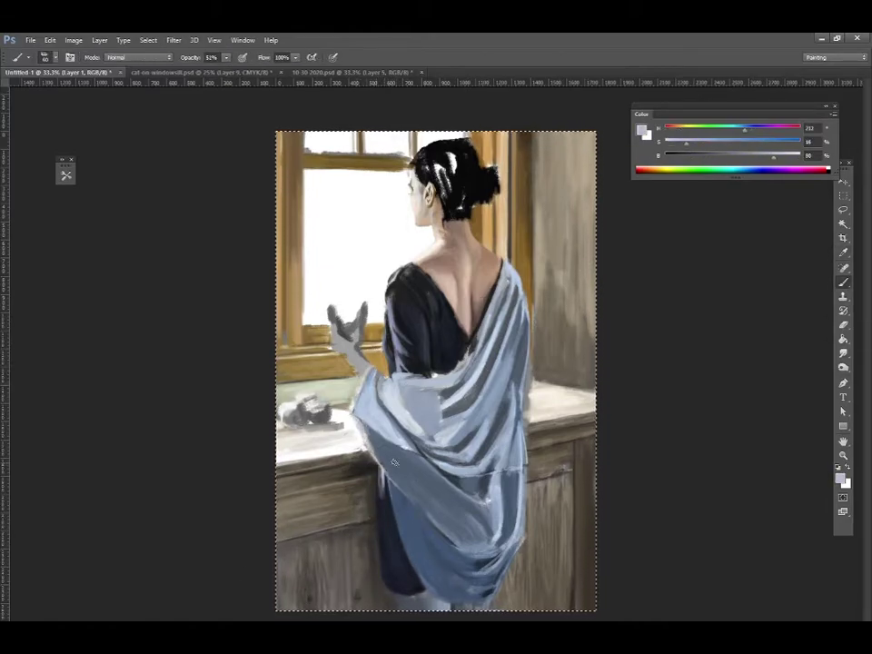
left_click(386, 368, "alt")
left_click(411, 382, "alt")
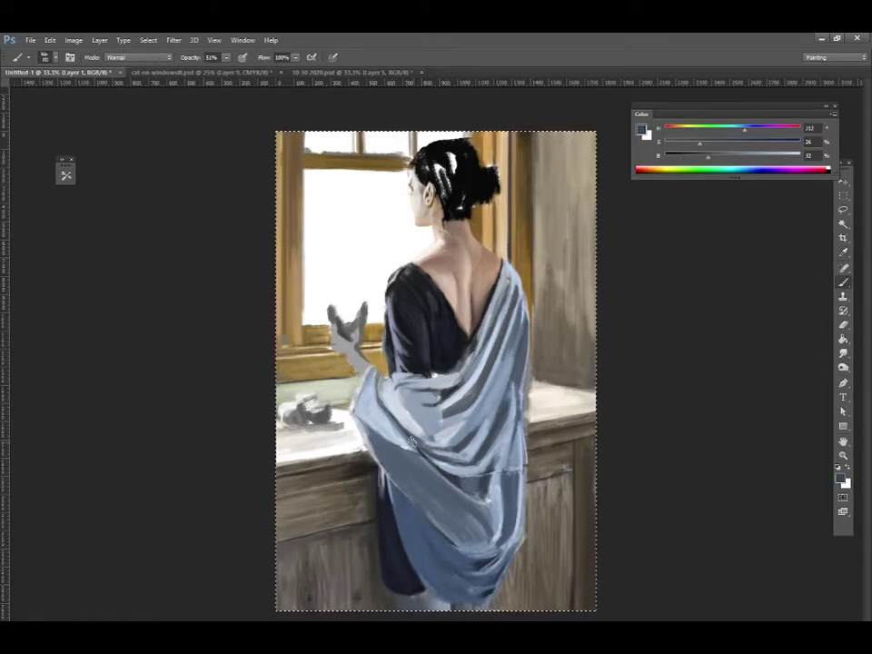
left_click(495, 317, "alt")
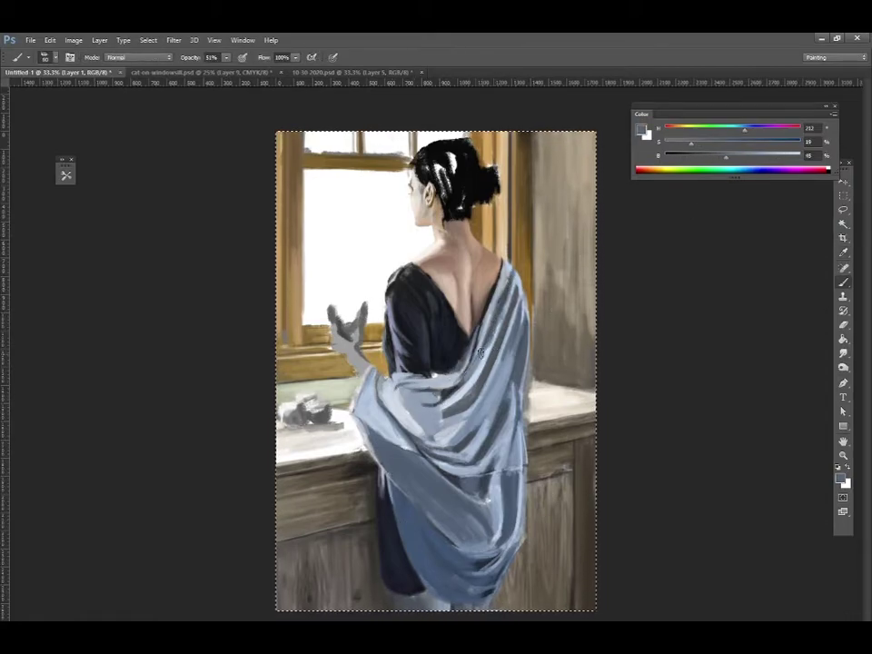
mouse_move(700, 143)
left_mouse_down()
mouse_move(686, 143)
mouse_move(734, 157)
mouse_move(677, 157)
mouse_move(702, 144)
left_mouse_up()
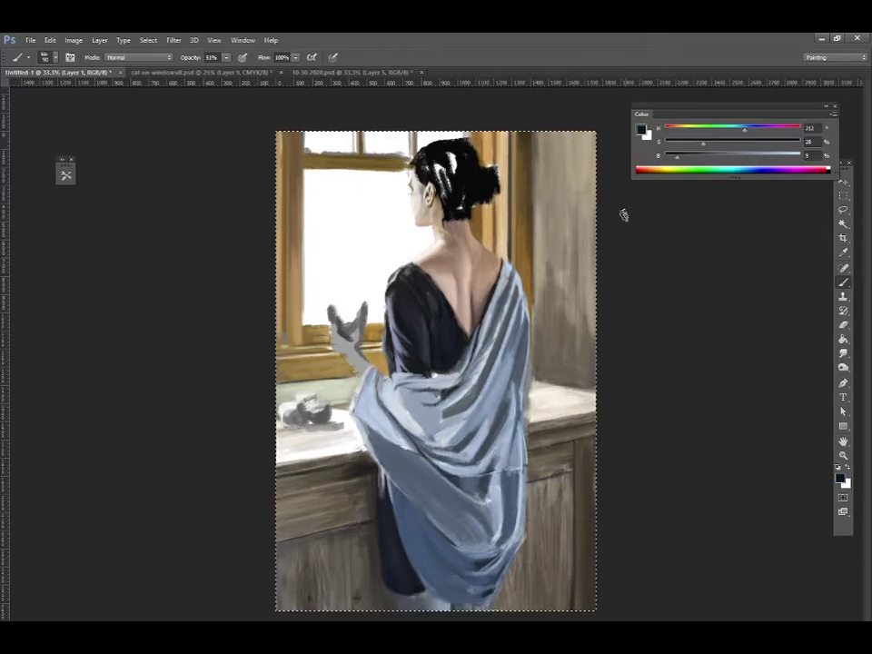
left_click(370, 392, "alt")
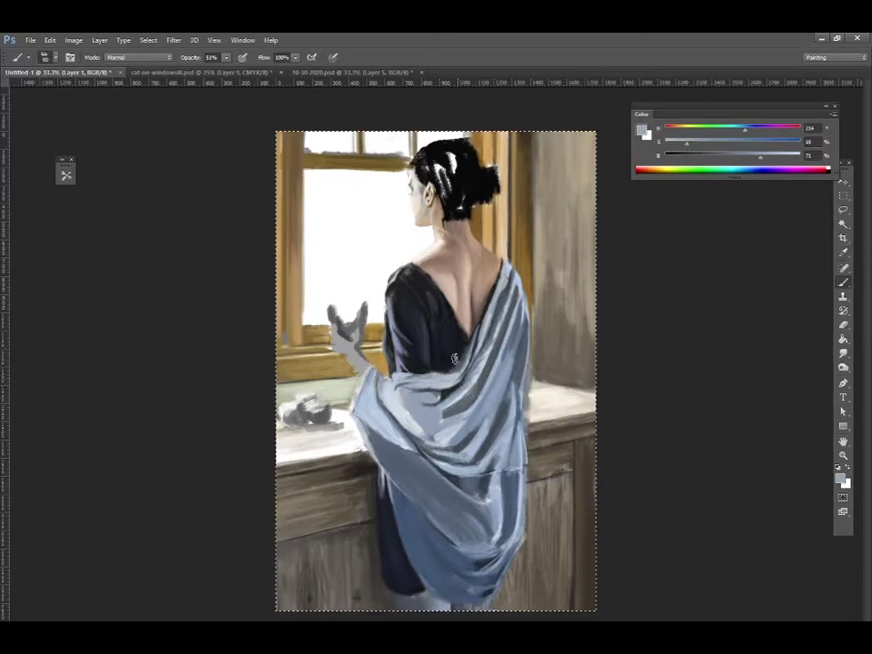
- Adjust brush opacity and size while sampling light and dark shawl blues
key("8")
key("2")
left_click(362, 411, "alt")
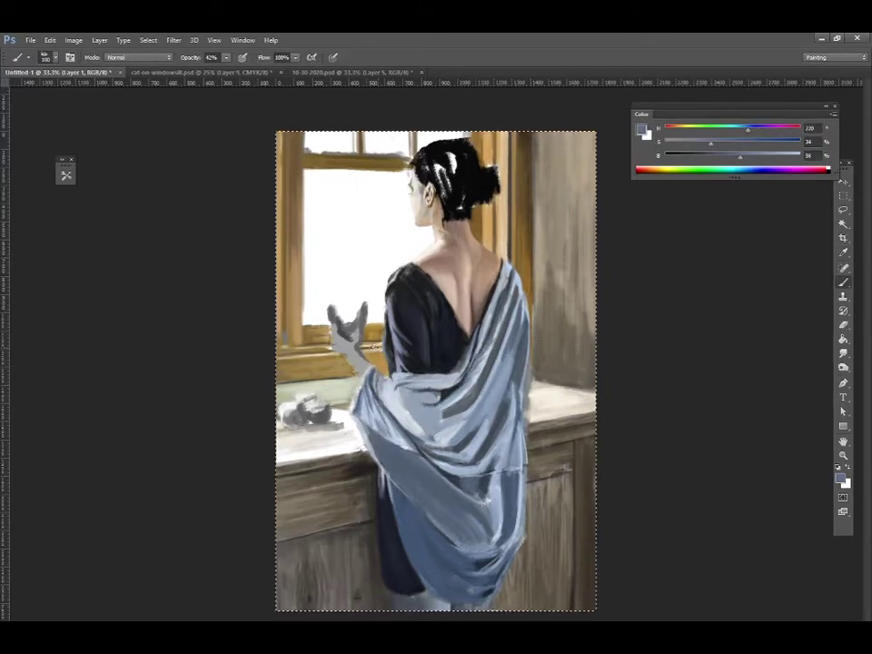
key("7")
key("9")
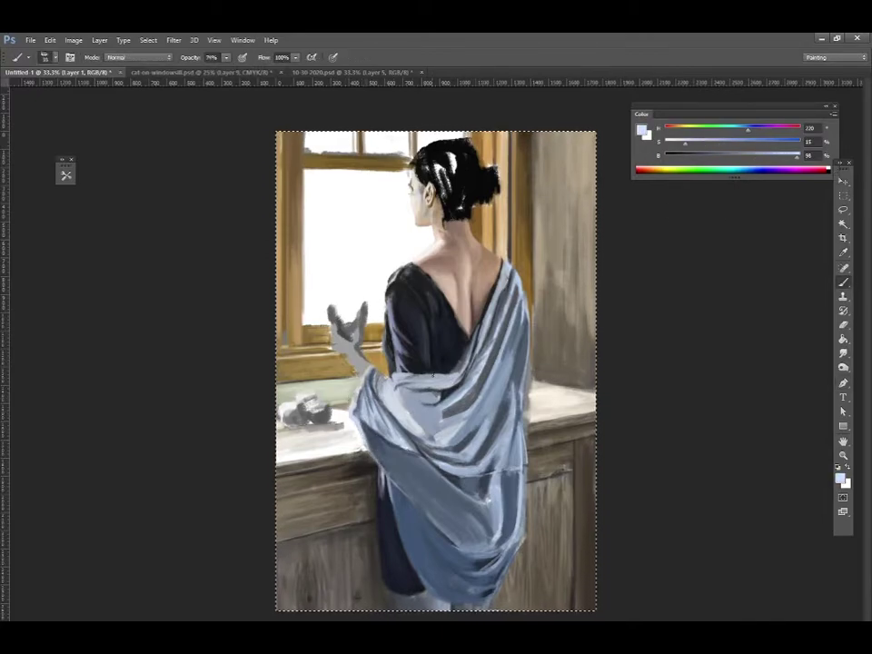
left_click(395, 299, "alt")
key("5")
key("7")
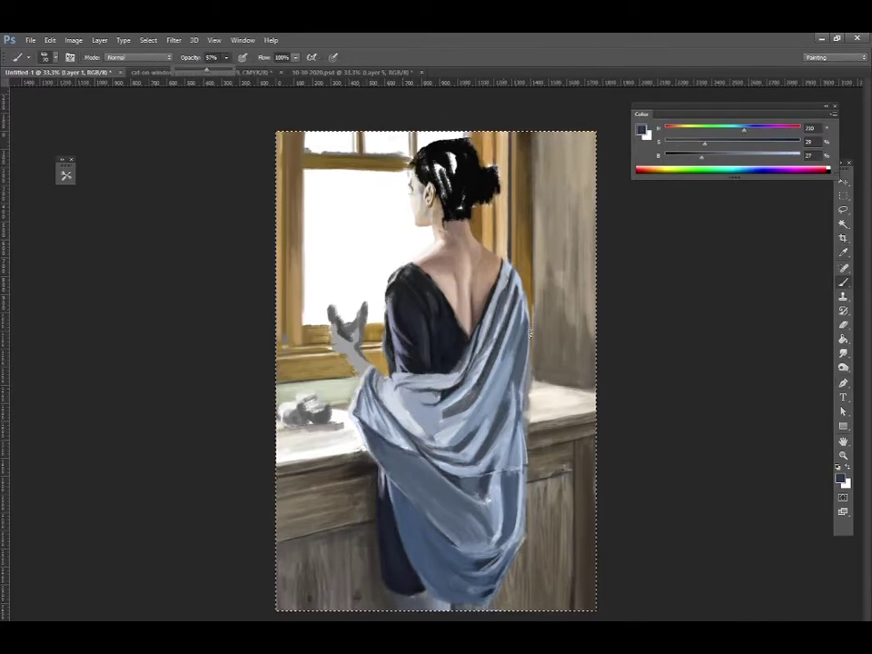
- Lighten the paint to a pale grey-blue and sample drapery blues for the folds
mouse_move(703, 143)
left_mouse_down()
mouse_move(678, 143)
mouse_move(767, 157)
mouse_move(711, 157)
left_mouse_up()
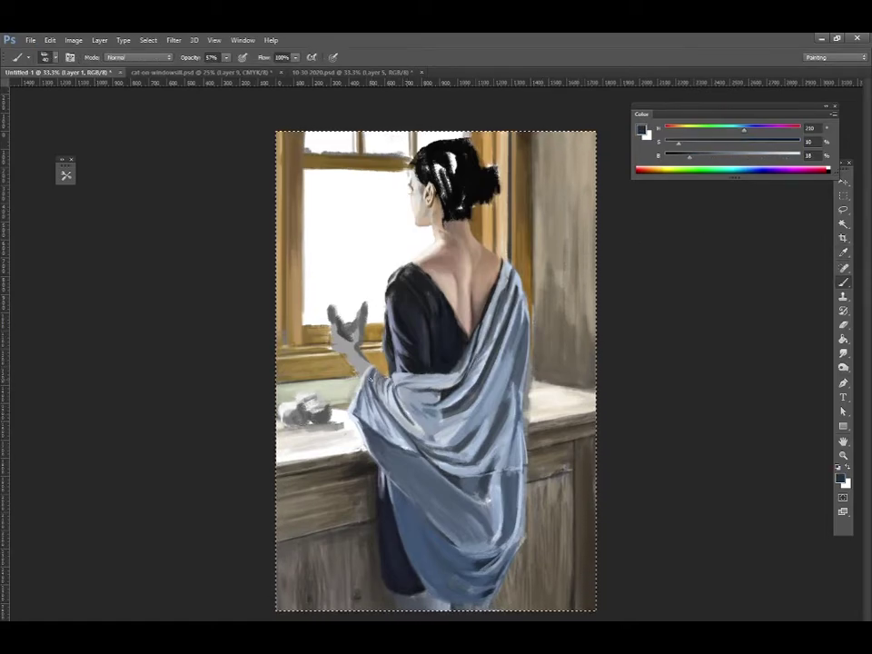
left_click(404, 374, "alt")
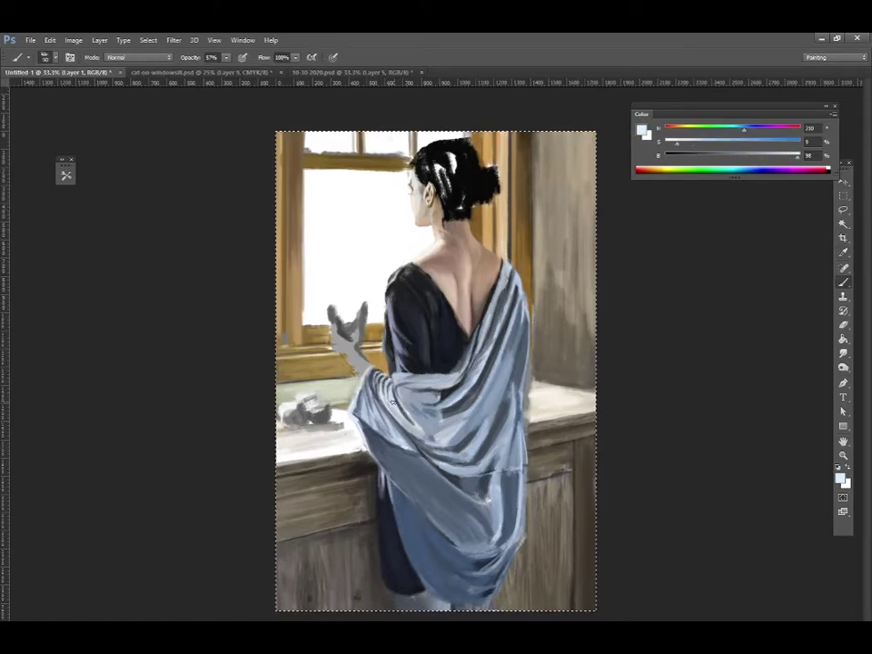
left_click(394, 398, "alt")
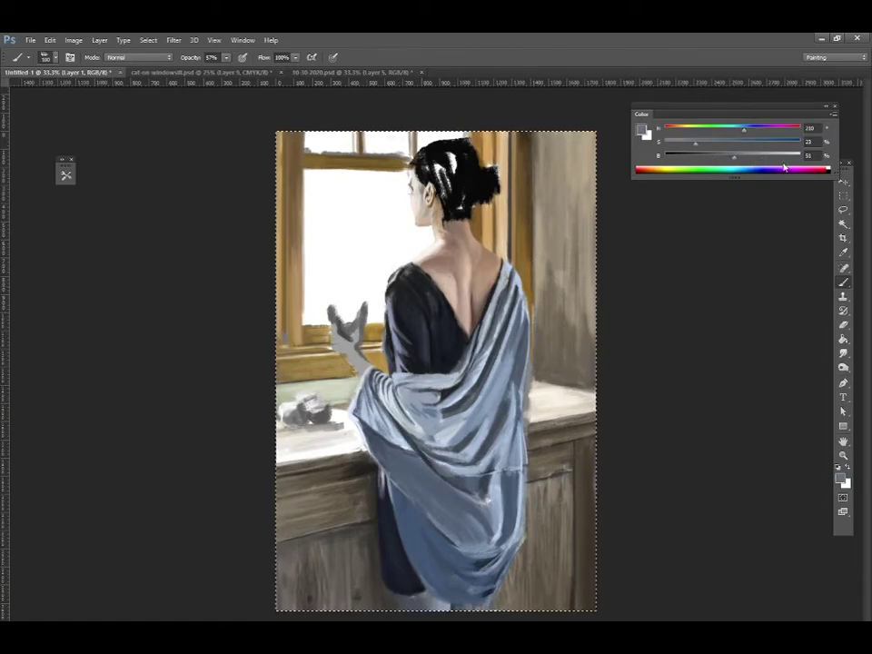
left_click(467, 511, "alt")
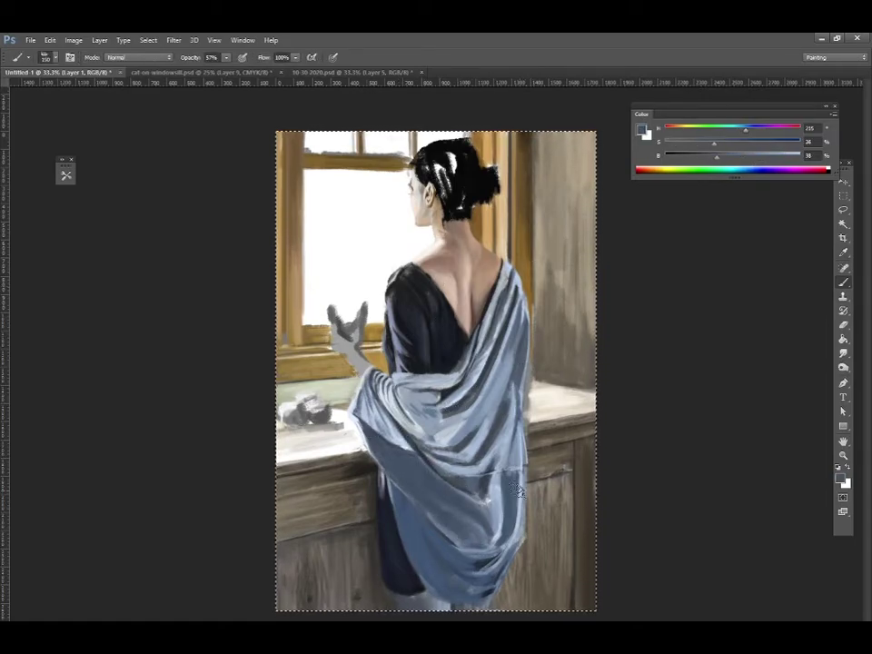
left_click(486, 499, "alt")
left_click(346, 433, "alt")
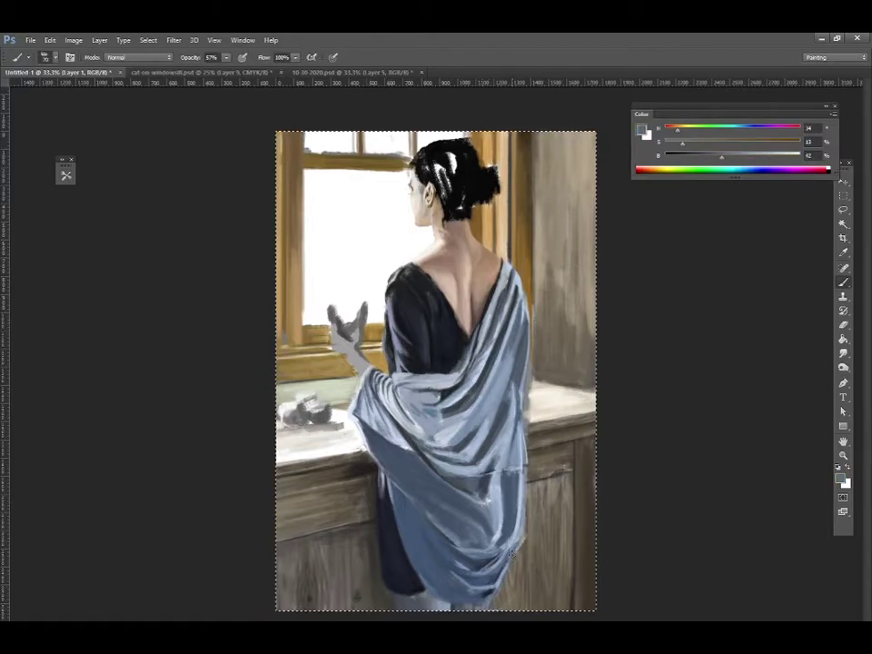
- Sample dark, mid and light blue-greys and a deep shadow tone from the drape
key("i")
left_click(525, 465, "alt")
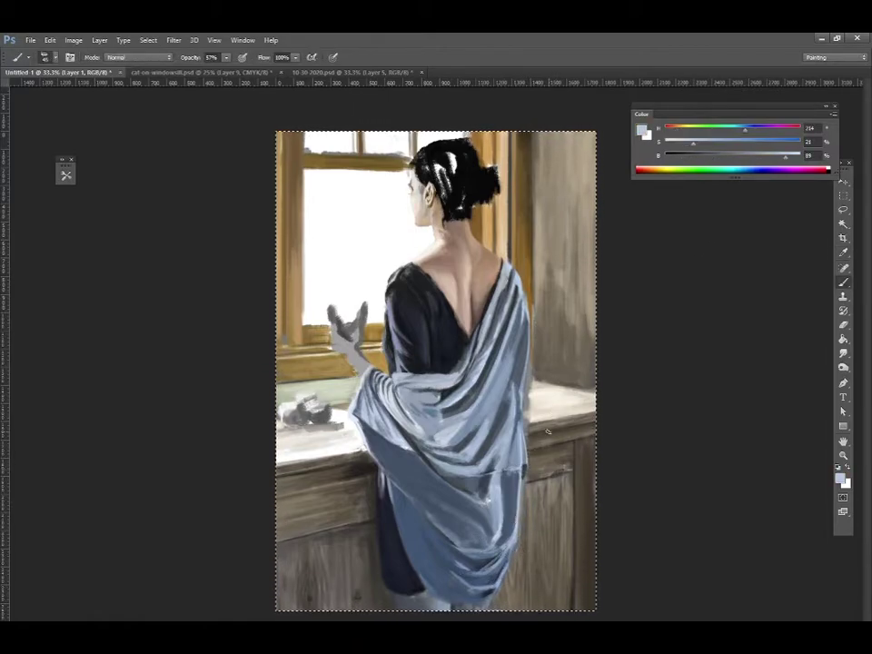
left_click(467, 520, "alt")
left_click(478, 549, "alt")
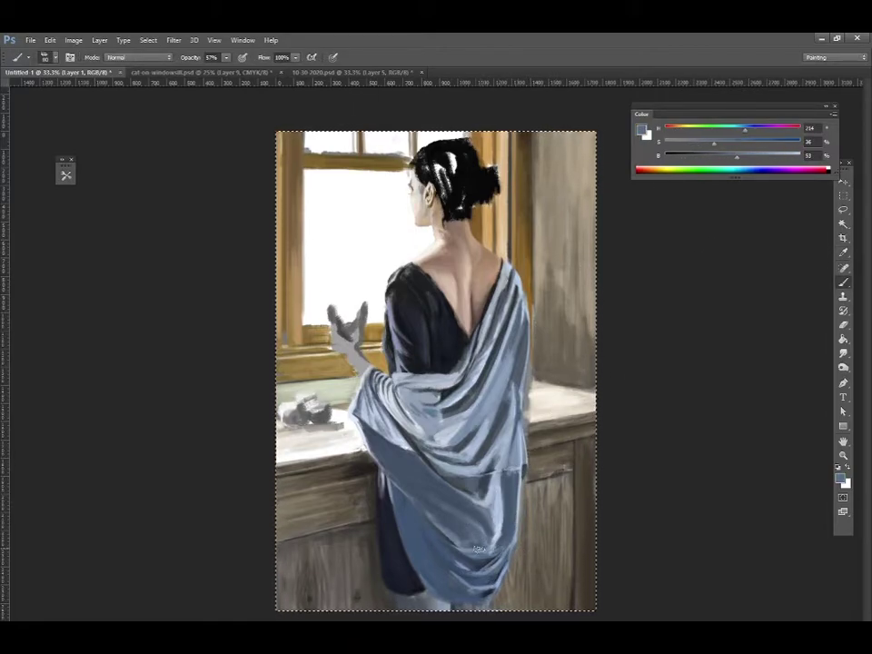
left_click(537, 364, "alt")
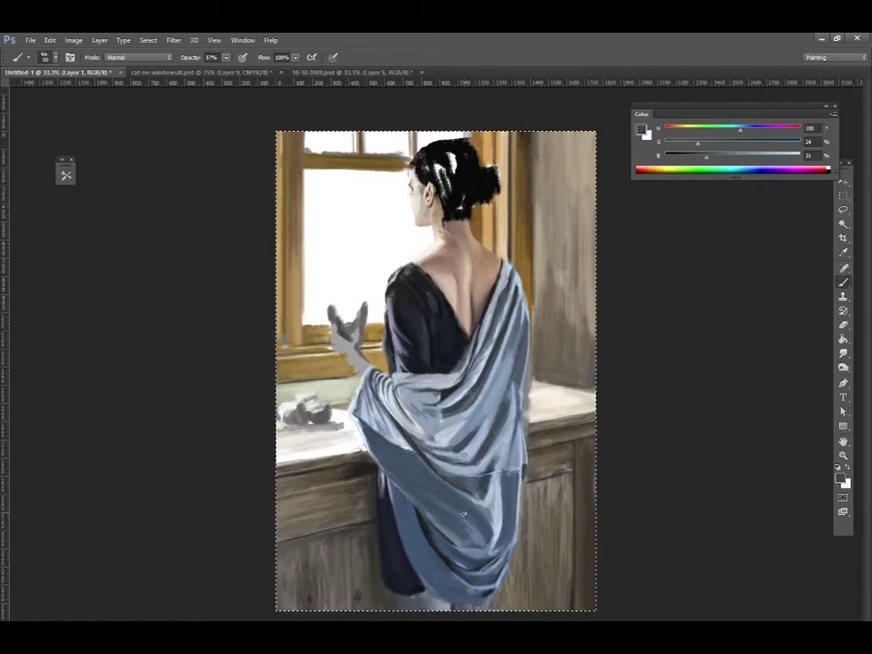
left_click(428, 423, "alt")
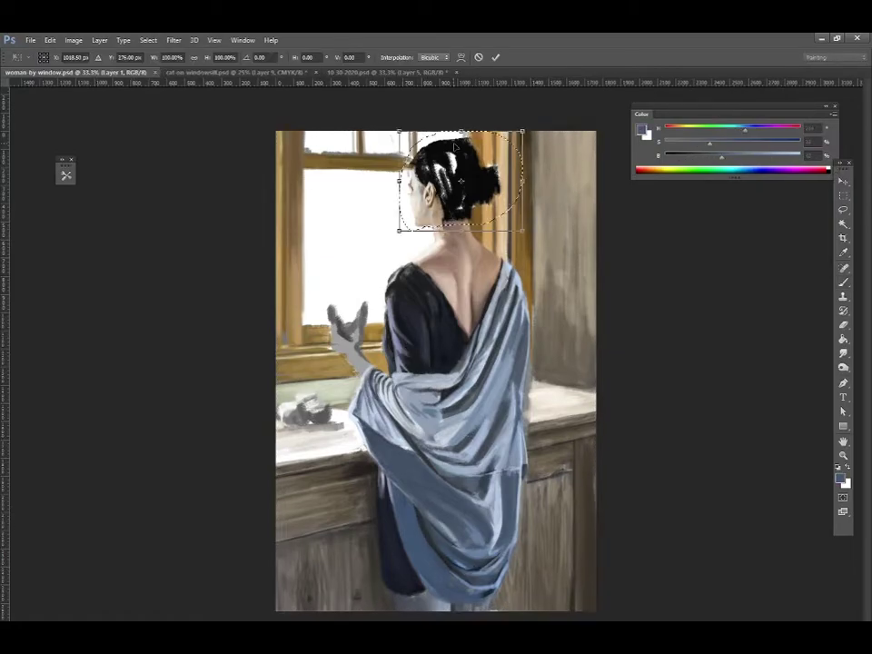
- Commit the transform and sample beige and shawl blue-grey tones with the Brush
key("Return")
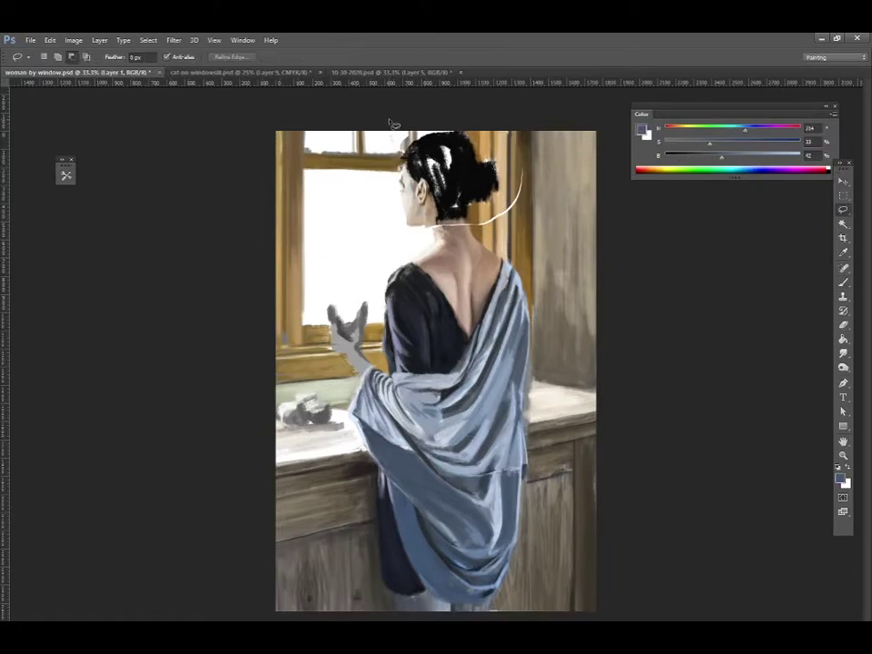
key("b")
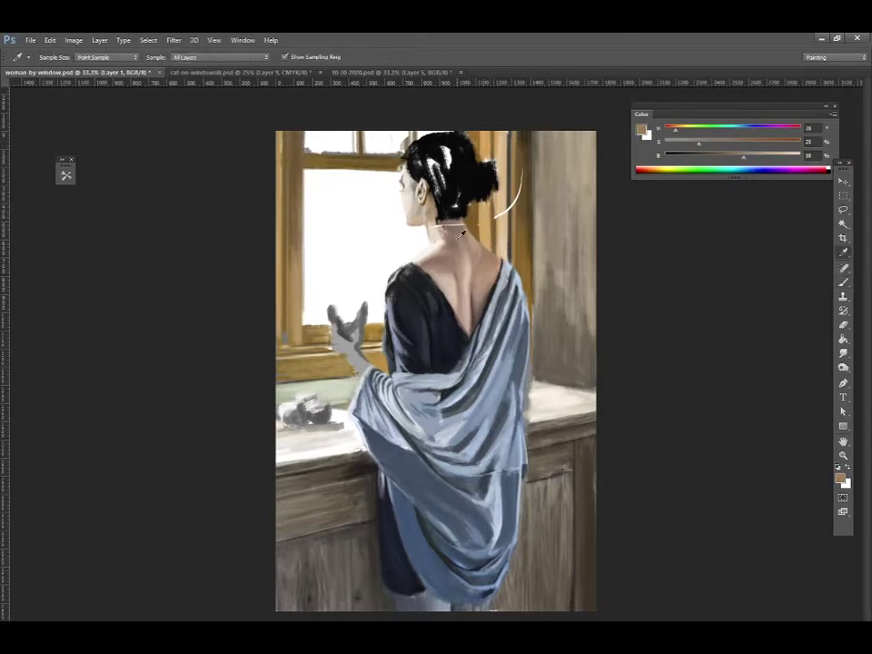
left_click(507, 205, "alt")
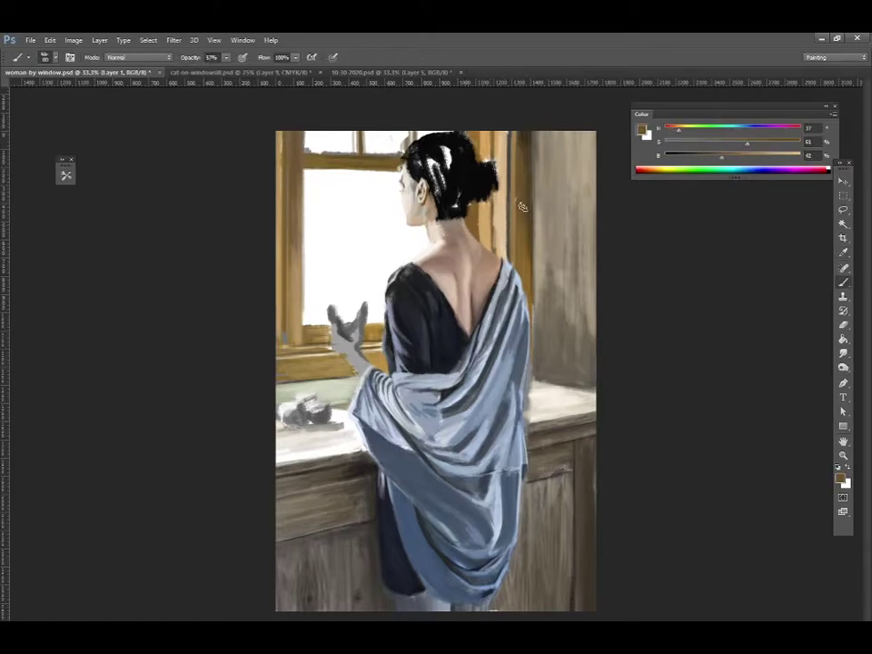
left_click(508, 238, "alt")
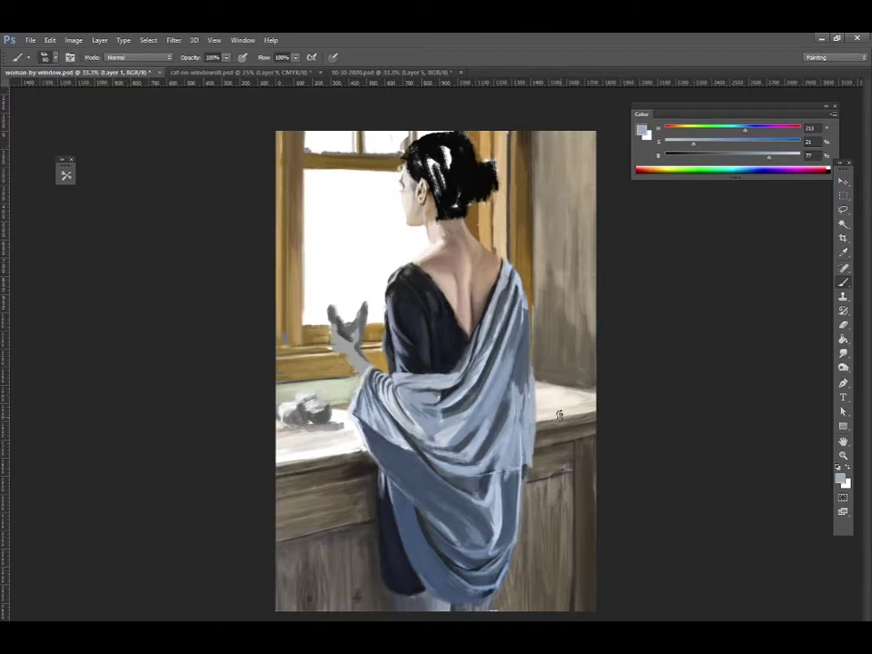
left_click(504, 429, "alt")
left_click(520, 454, "alt")
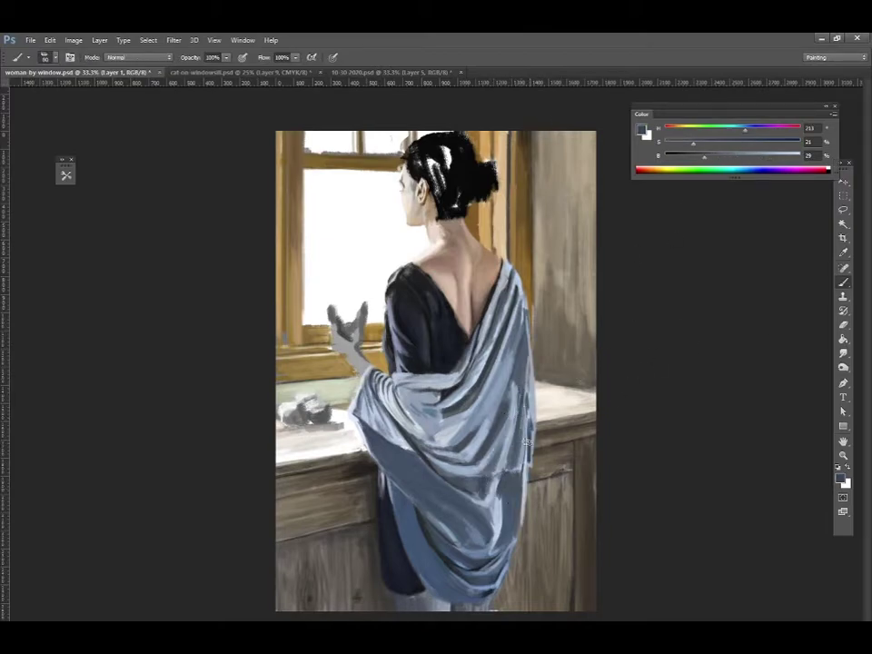
- Widen the shawl's right edge with light blue-grey strokes, then darken the paint to deep blue-grey
left_click(533, 377, "alt")
left_click_drag(536, 427, 541, 350)
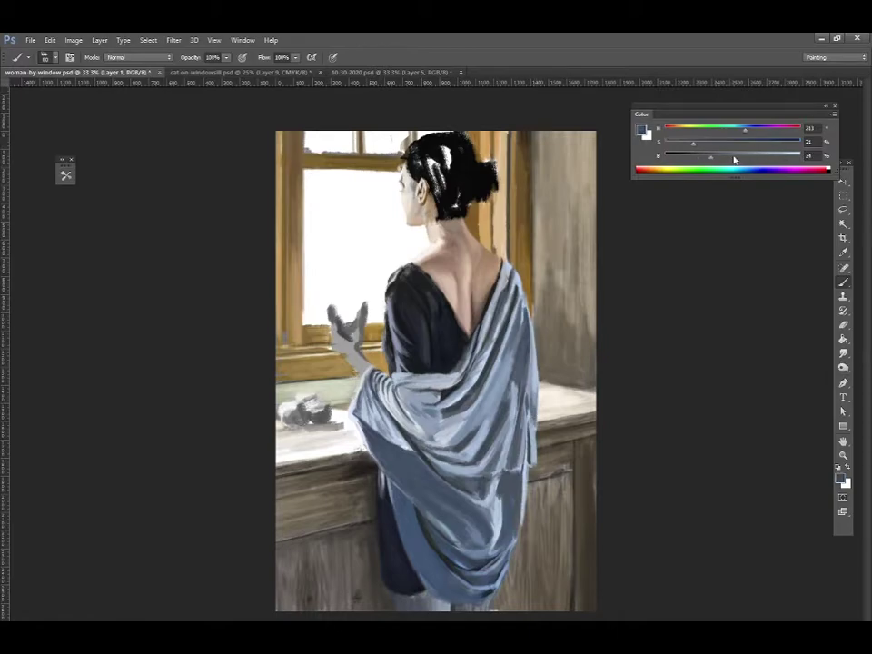
left_click(543, 364, "alt")
mouse_move(742, 156)
left_mouse_down()
mouse_move(707, 156)
mouse_move(769, 156)
left_mouse_up()
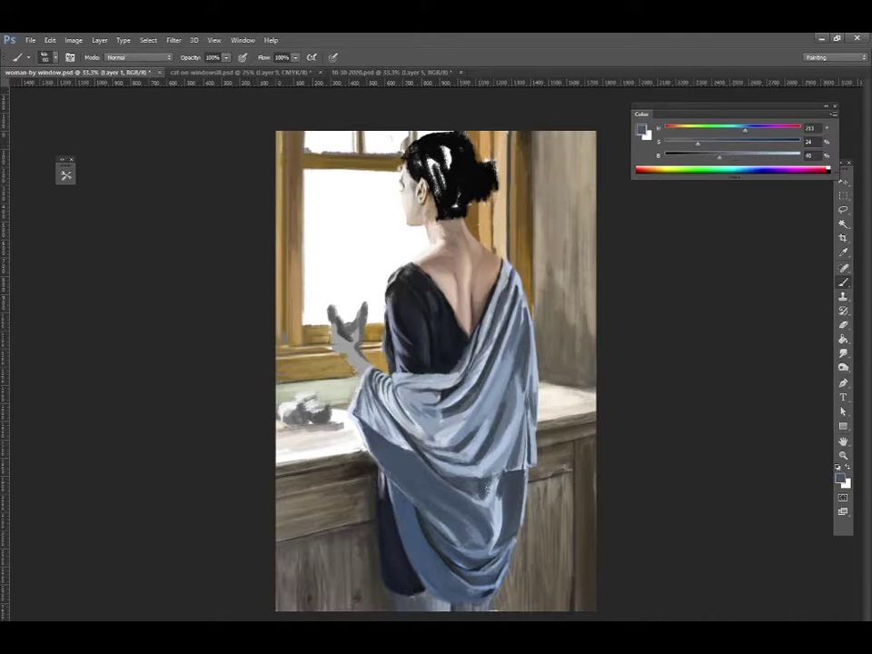
left_click(689, 160)
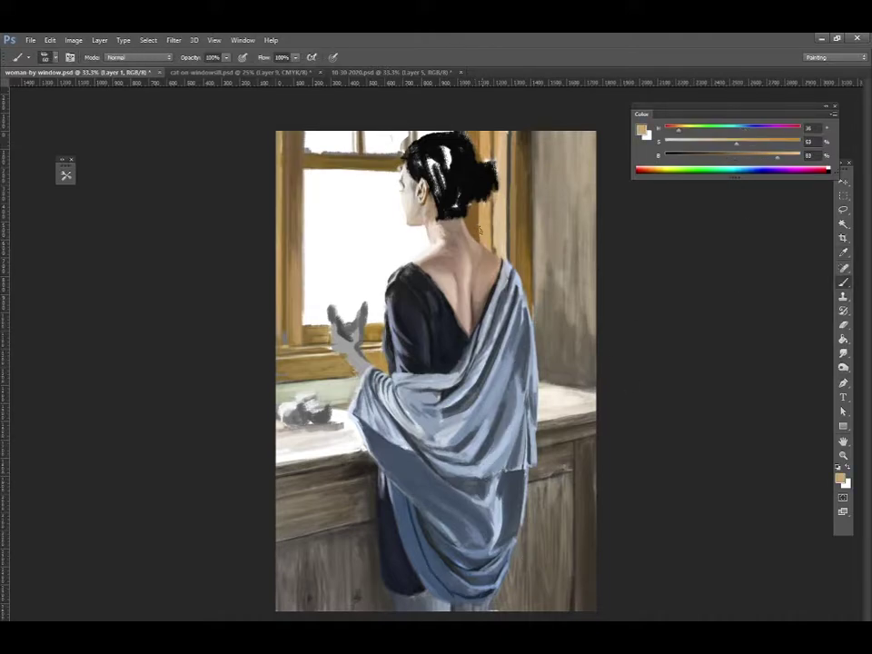
- Sample pale, mid and darkest shawl blue-greys, then the light beige skin tone
left_click(524, 302, "alt")
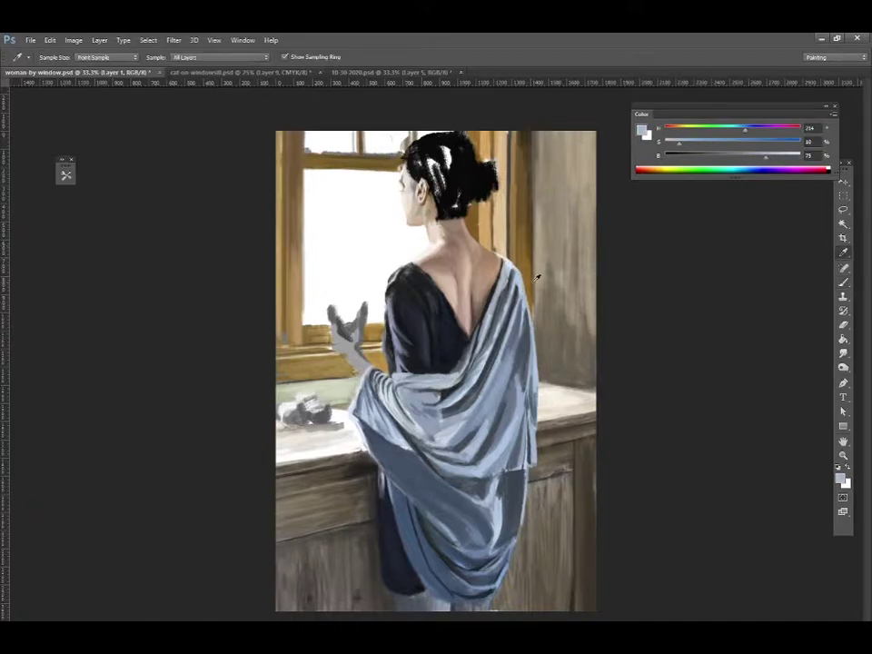
left_click(513, 289, "alt")
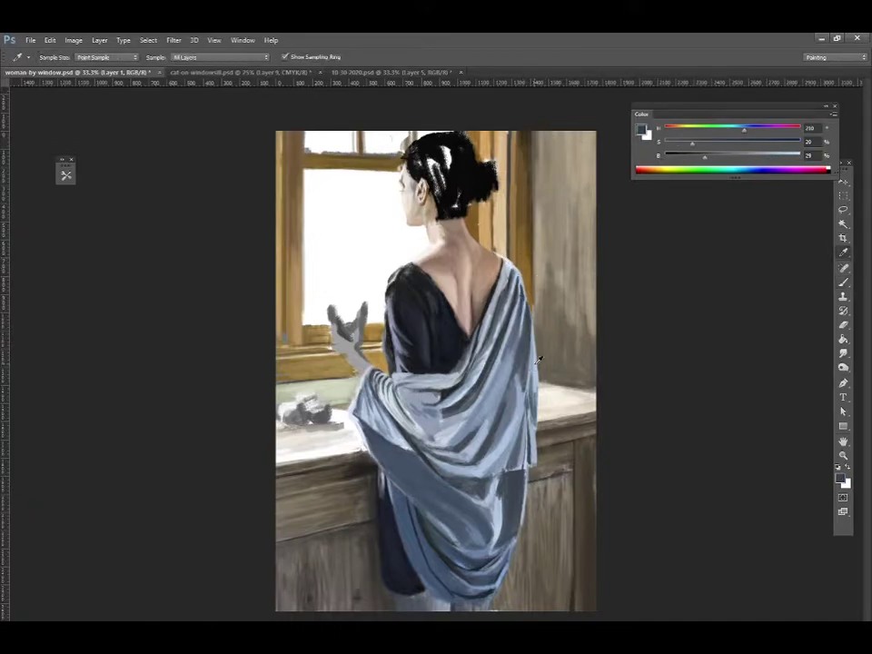
left_click(529, 264, "alt")
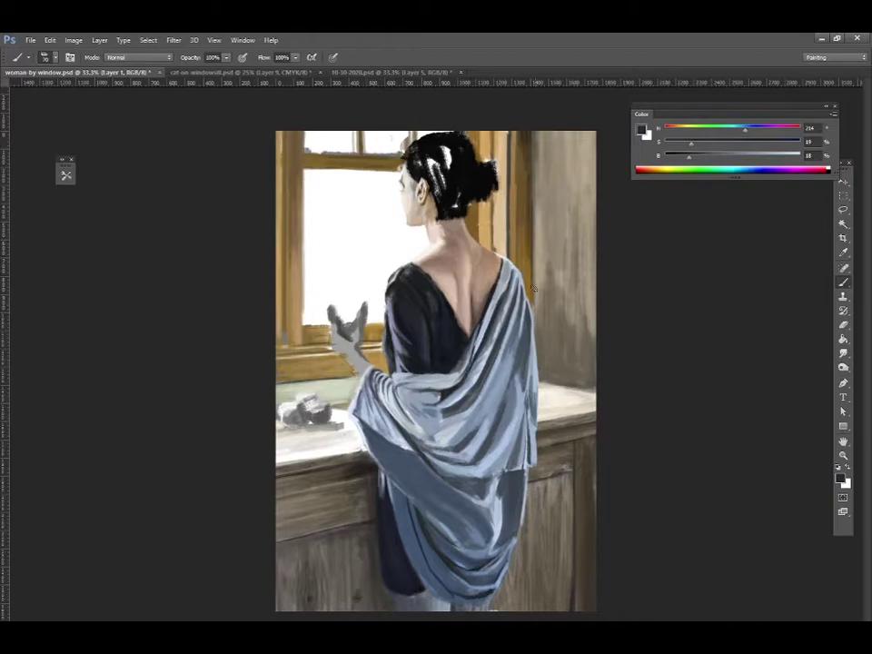
left_click(458, 408, "alt")
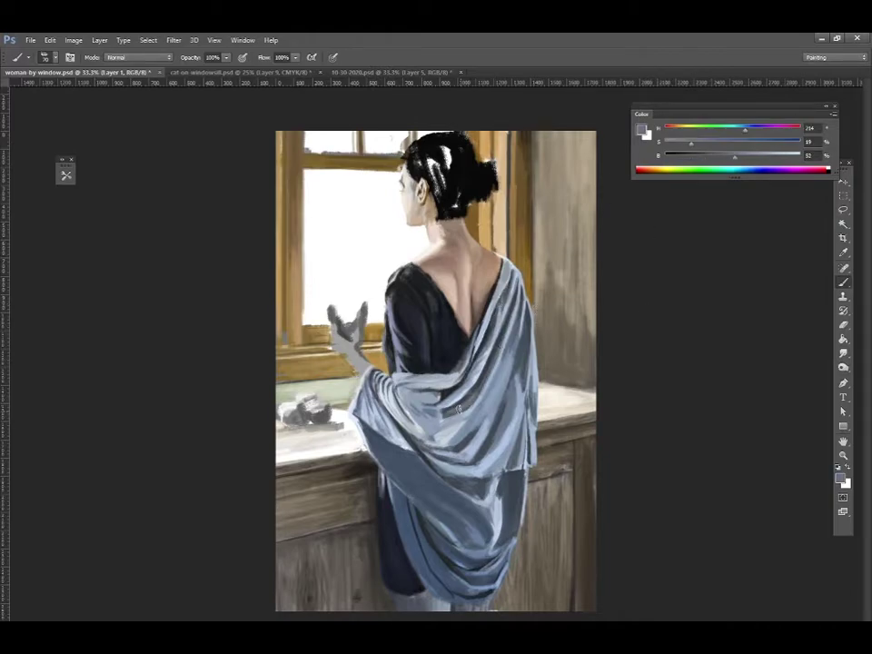
left_click(395, 376, "alt")
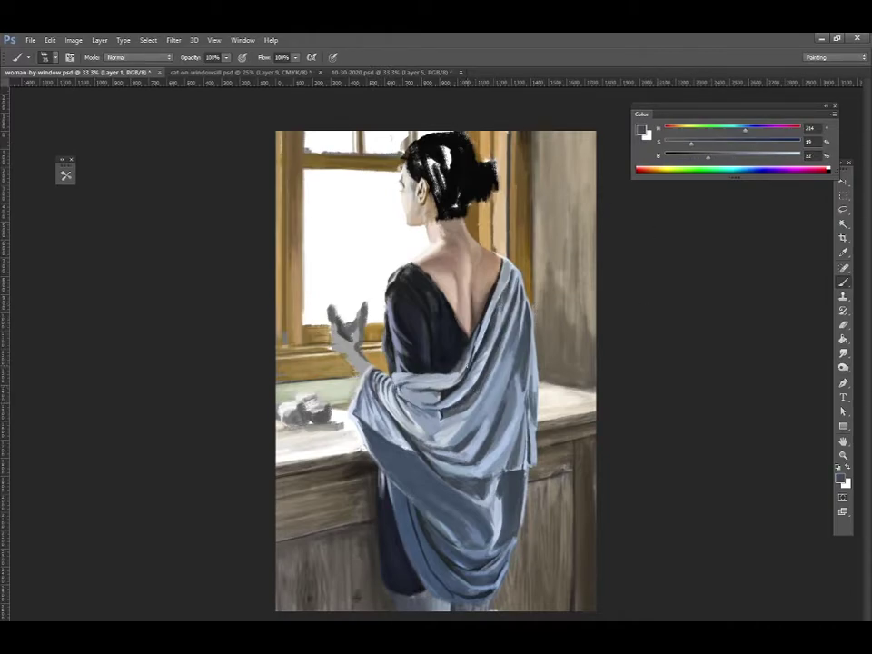
left_click(395, 364, "alt")
left_click(411, 256, "alt")
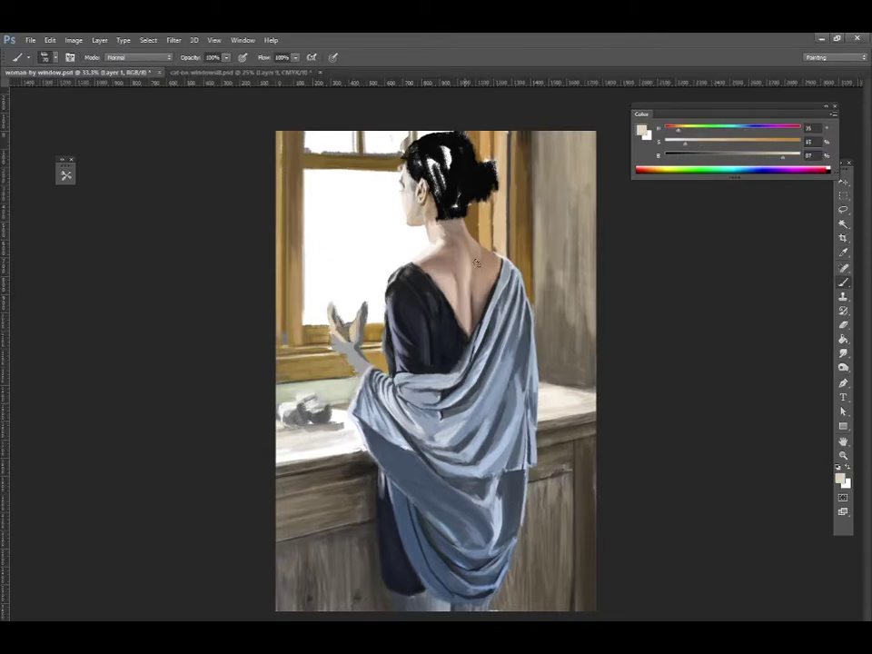
- Sample skin tones and paint a pale greenish-white stroke onto the cup
left_click(338, 343, "alt")
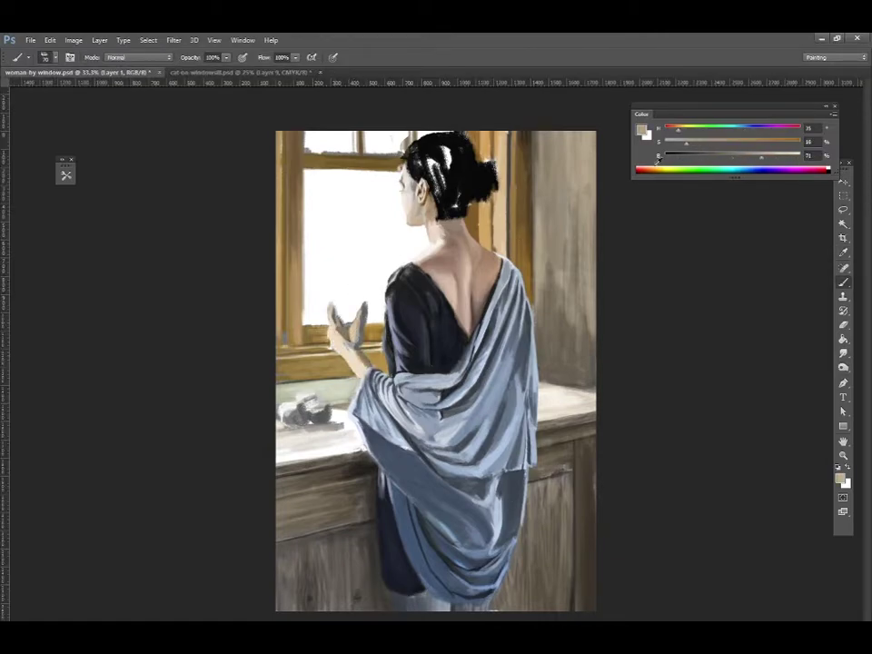
left_click(349, 365, "alt")
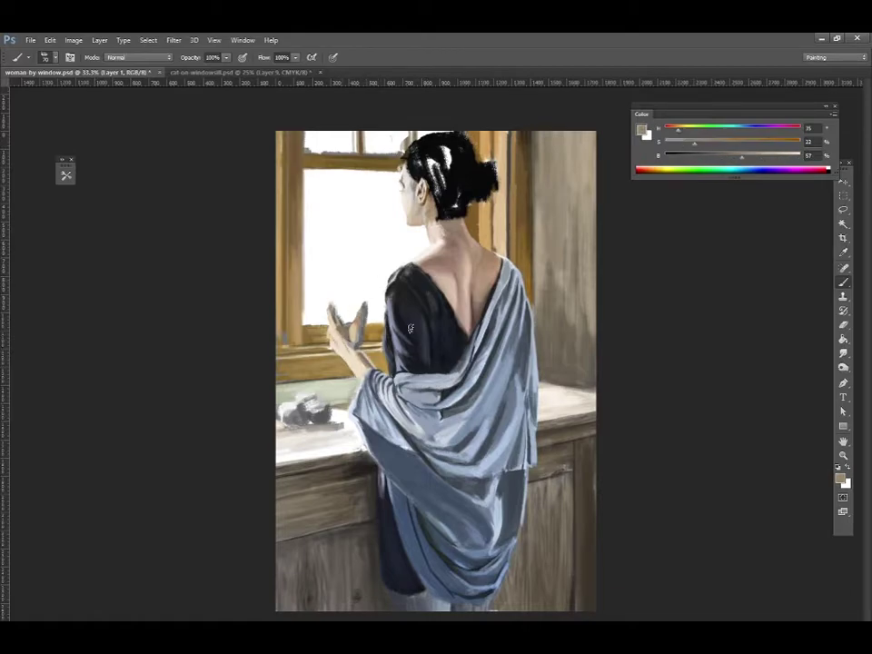
left_click(482, 226, "alt")
left_click(406, 260, "alt")
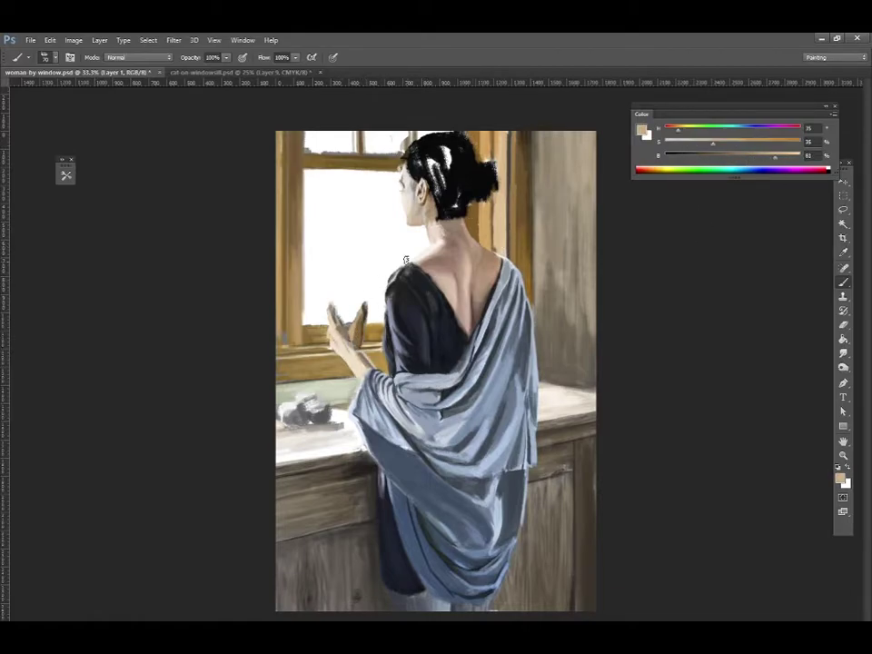
left_click(376, 270, "alt")
left_click_drag(340, 305, 359, 303)
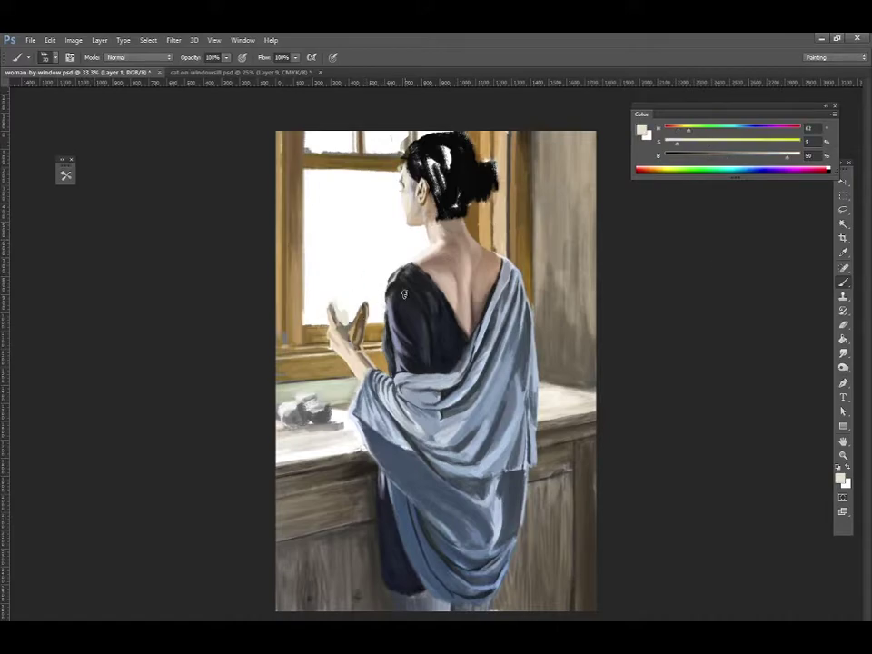
- Lighten the colour to a pale beige, shrink the brush, and sample tans near the cup
left_click(683, 143)
left_click(775, 155)
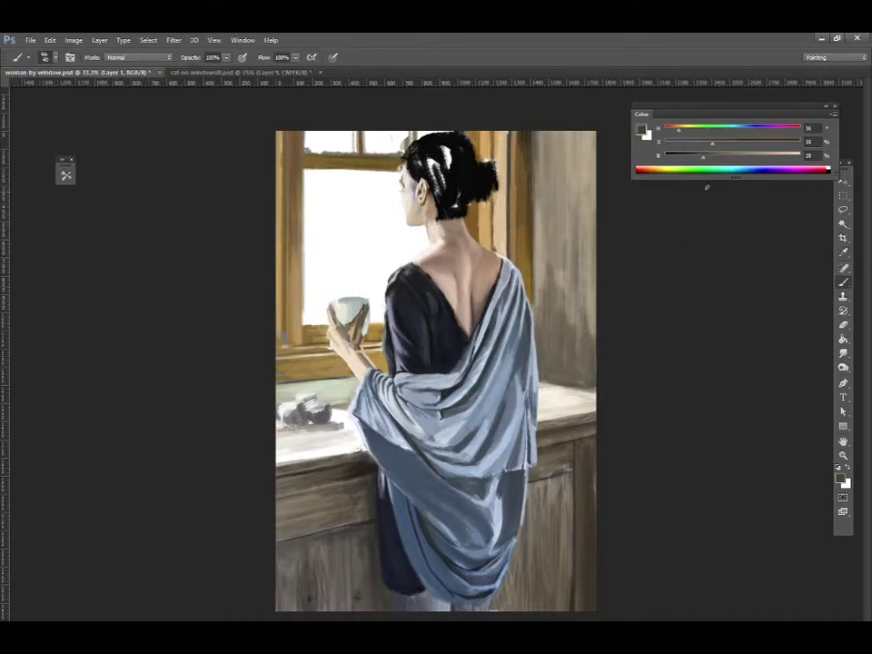
left_click(514, 234, "alt")
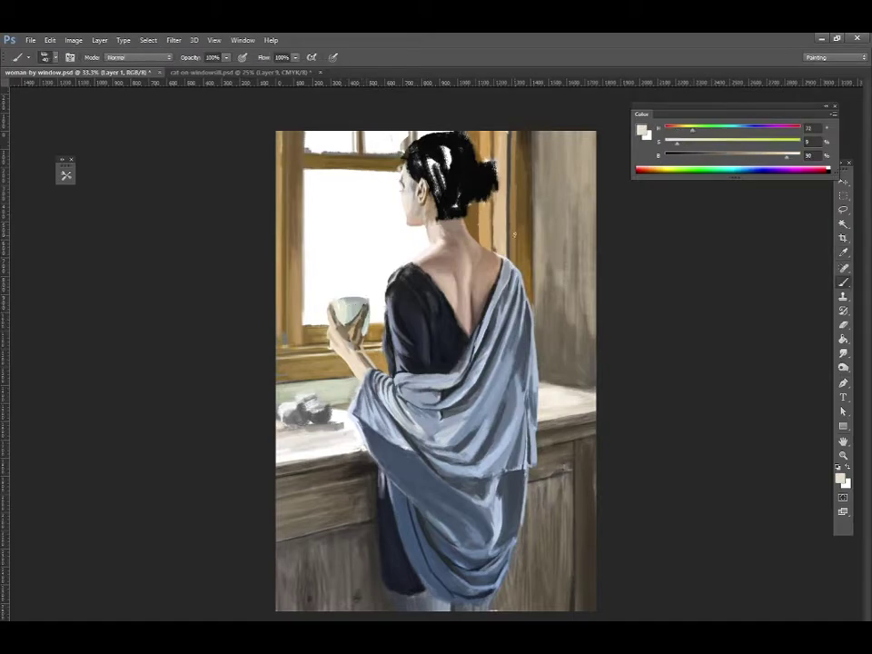
left_click(373, 301, "alt")
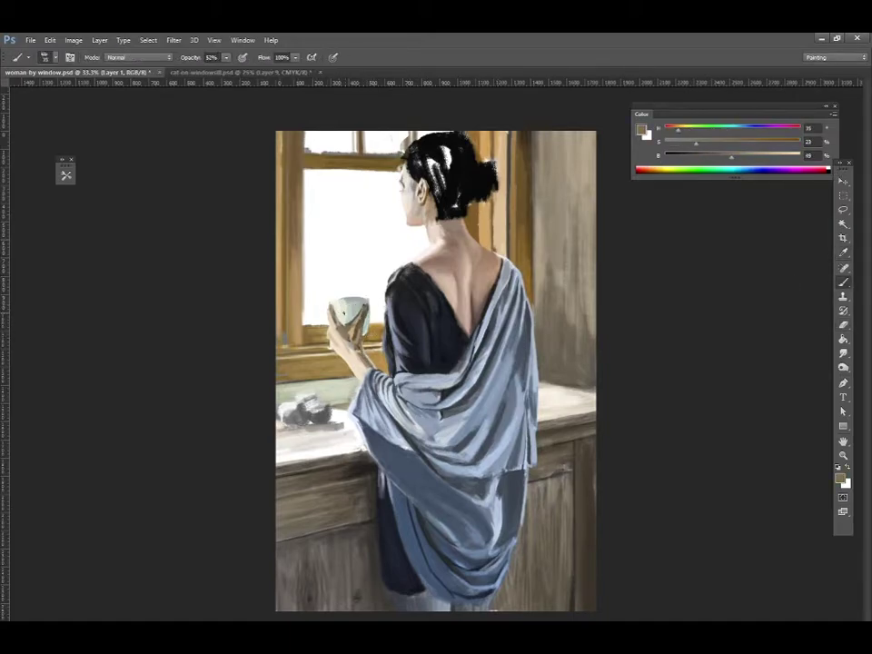
left_click(341, 310, "alt")
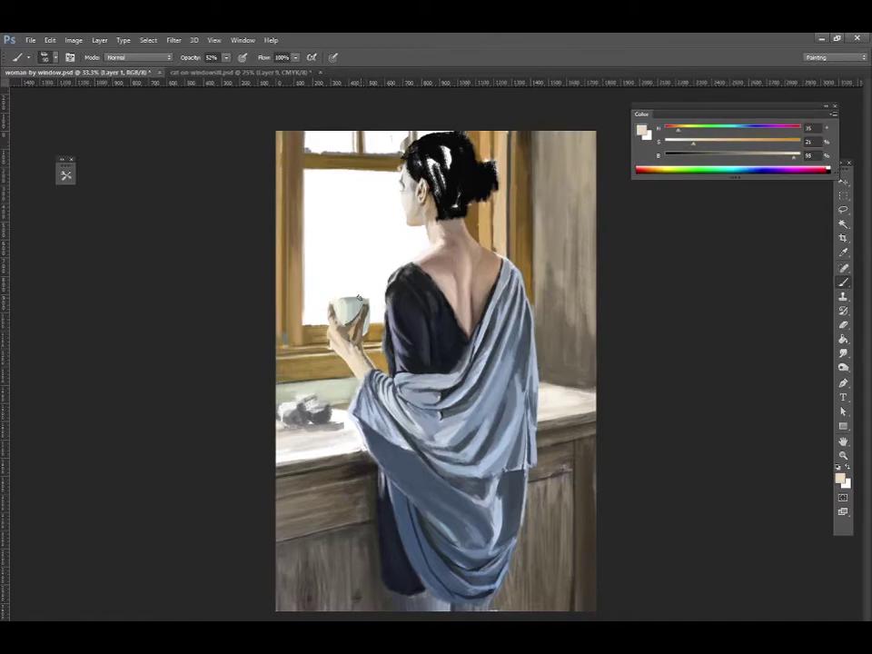
- Sample tan, dark dress, greyish tan and skin tones to repaint the cup
left_click(355, 313, "alt")
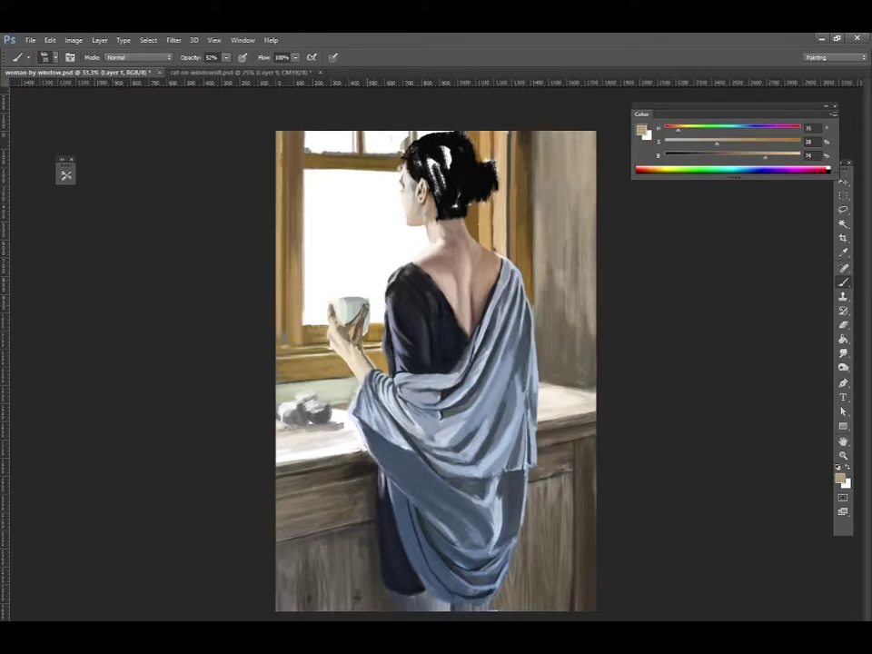
left_click(414, 309, "alt")
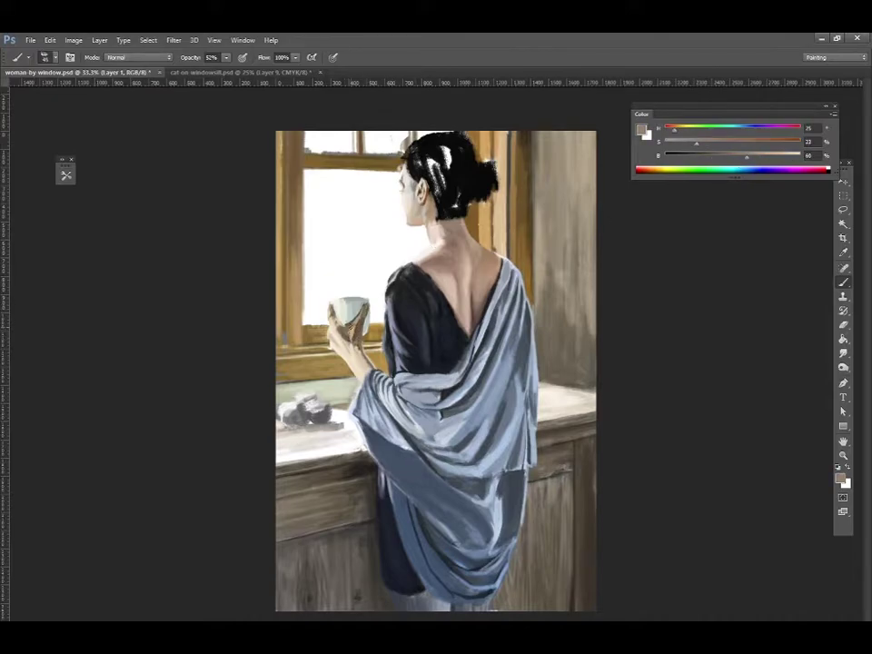
left_click(453, 173, "alt")
left_click(377, 315, "alt")
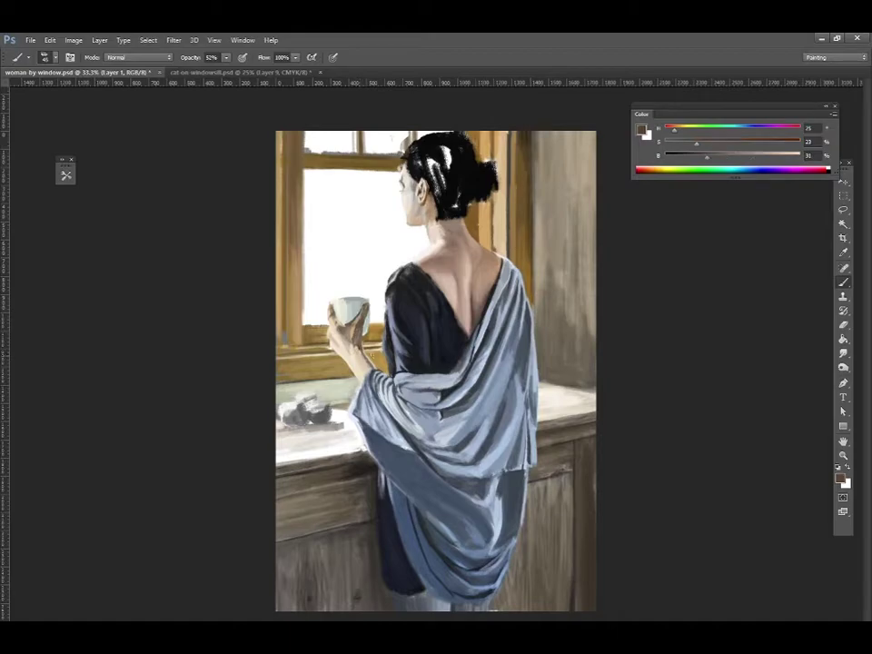
left_click(475, 264, "alt")
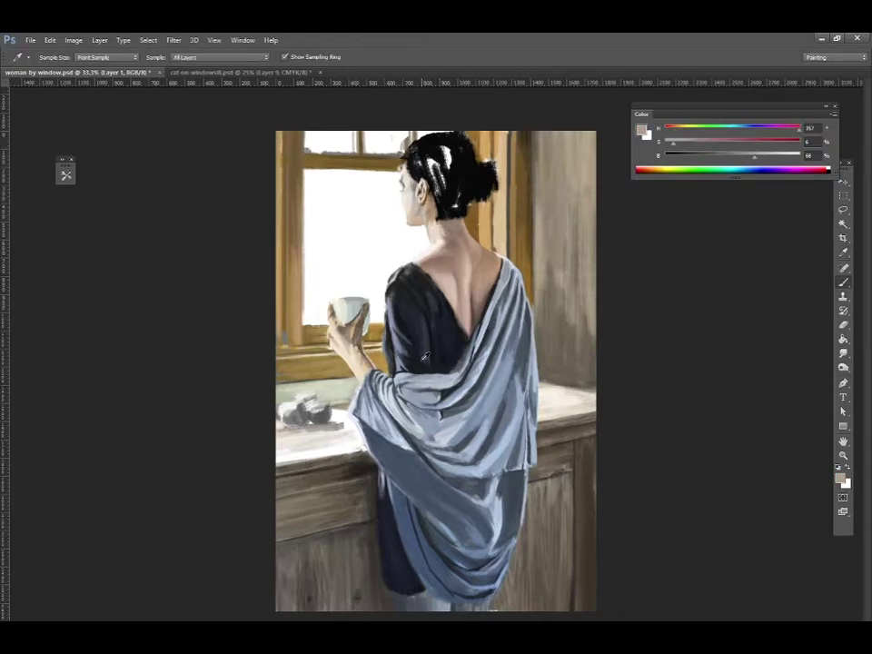
- Sample neck grey, hand skin tone, reddish shadow and pale cool greys for the mug and hand
left_click(433, 248, "alt")
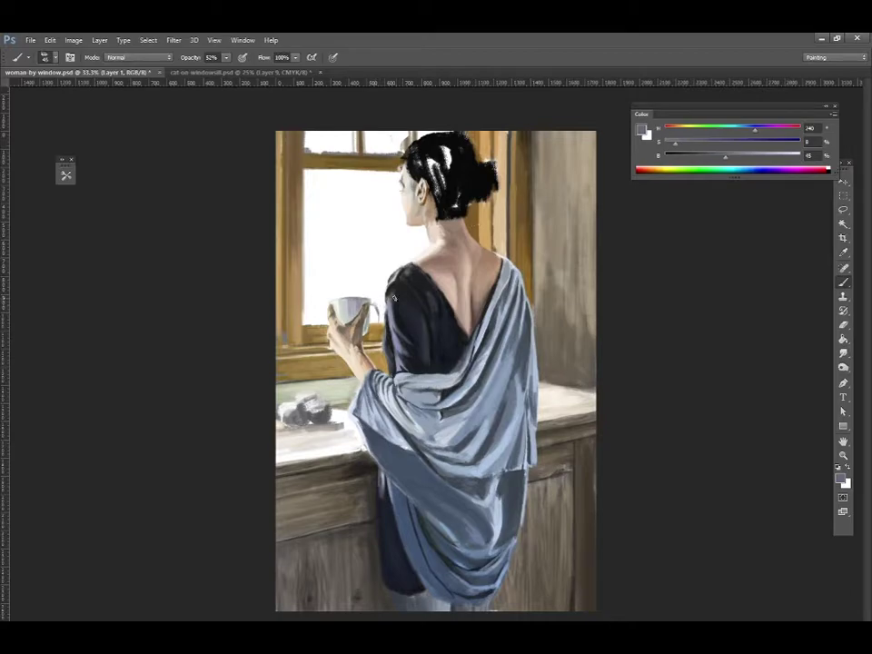
left_click(346, 337, "alt")
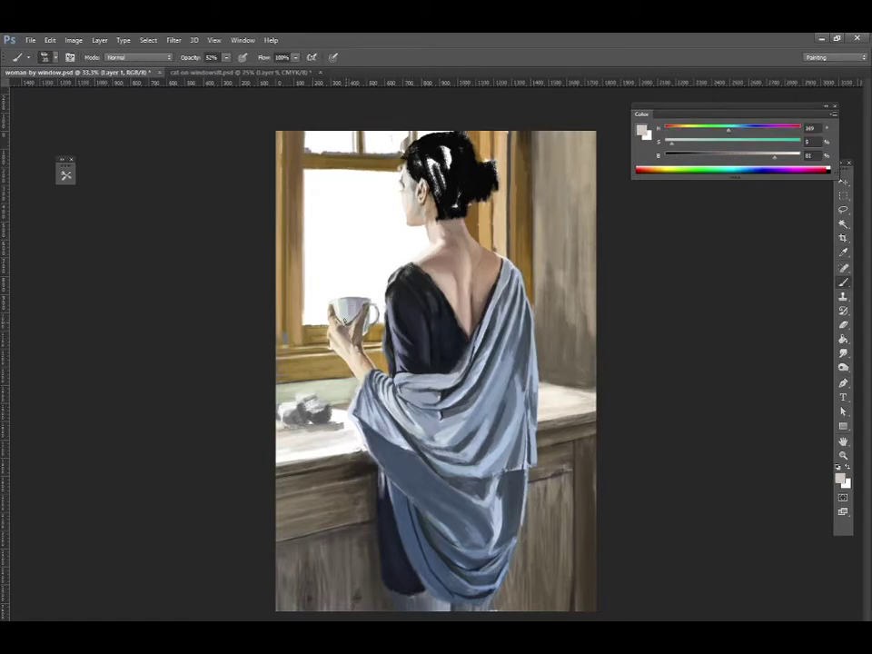
left_click(427, 237, "alt")
left_click(522, 227, "alt")
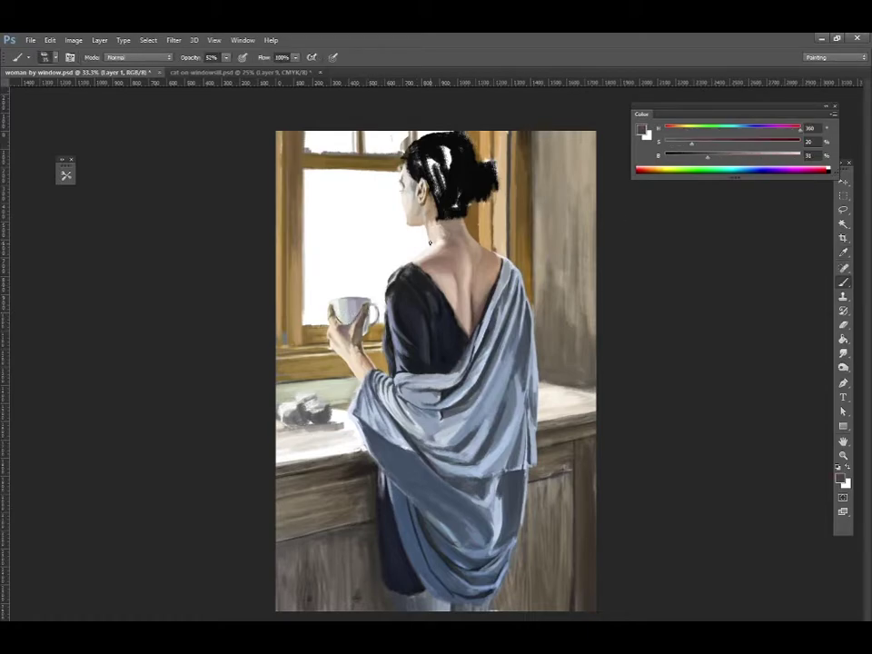
left_click(429, 241, "alt")
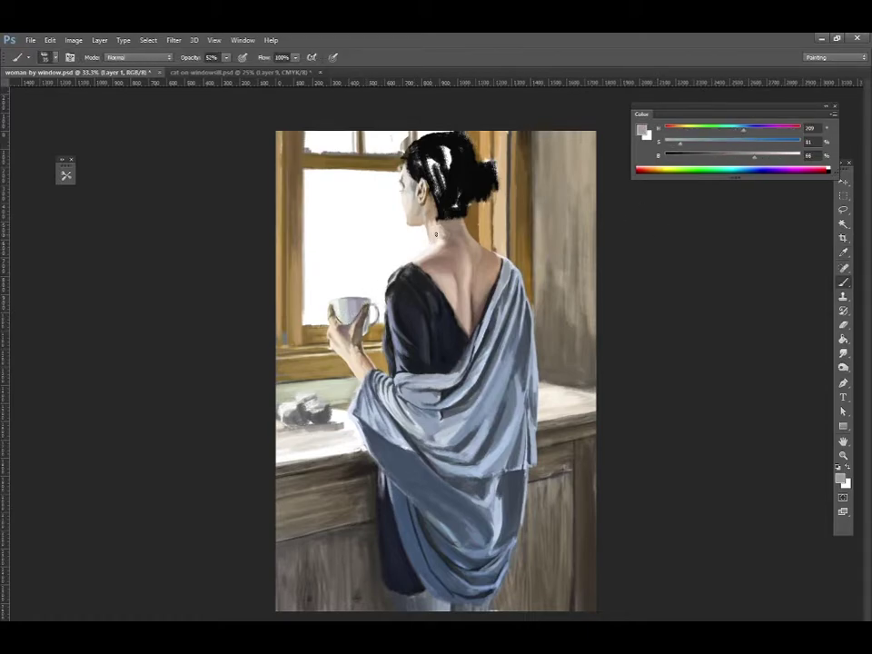
left_click(427, 238, "alt")
- Sample blue-grey and dark navy tones from the dress, lightening one toward brown
left_click(462, 275, "alt")
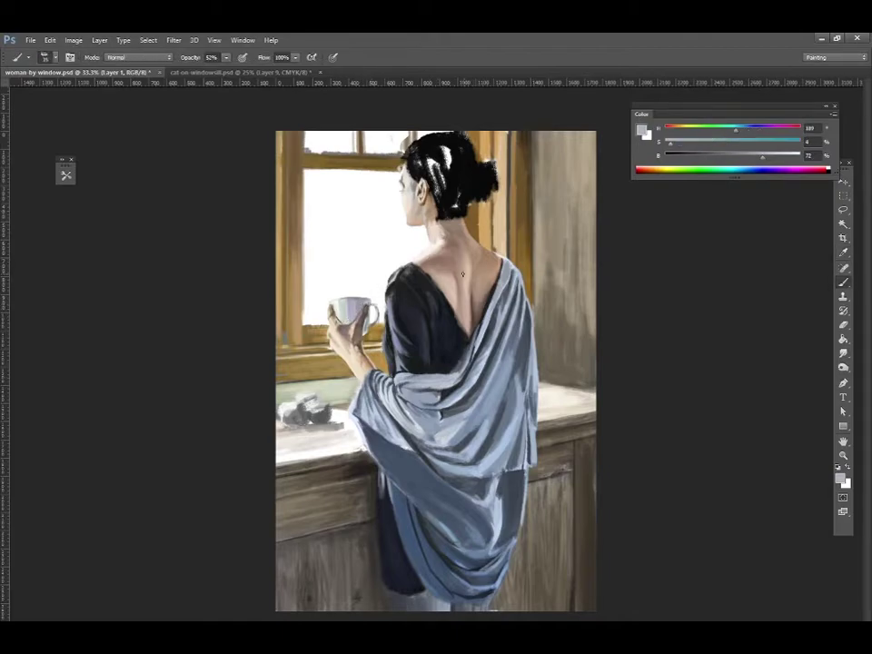
left_click(409, 281, "alt")
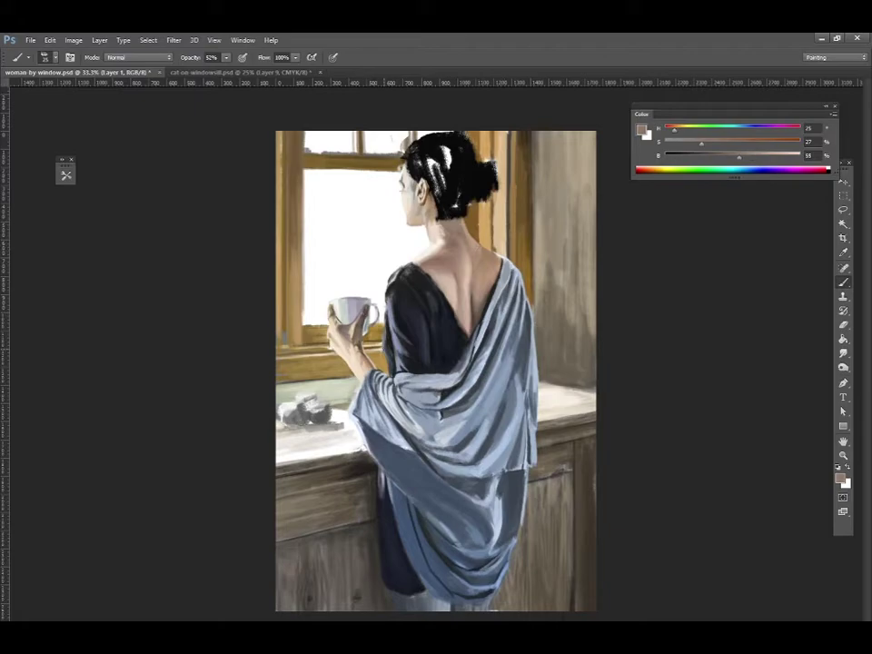
mouse_move(709, 156)
left_mouse_down()
mouse_move(747, 156)
mouse_move(719, 143)
mouse_move(782, 156)
left_mouse_up()
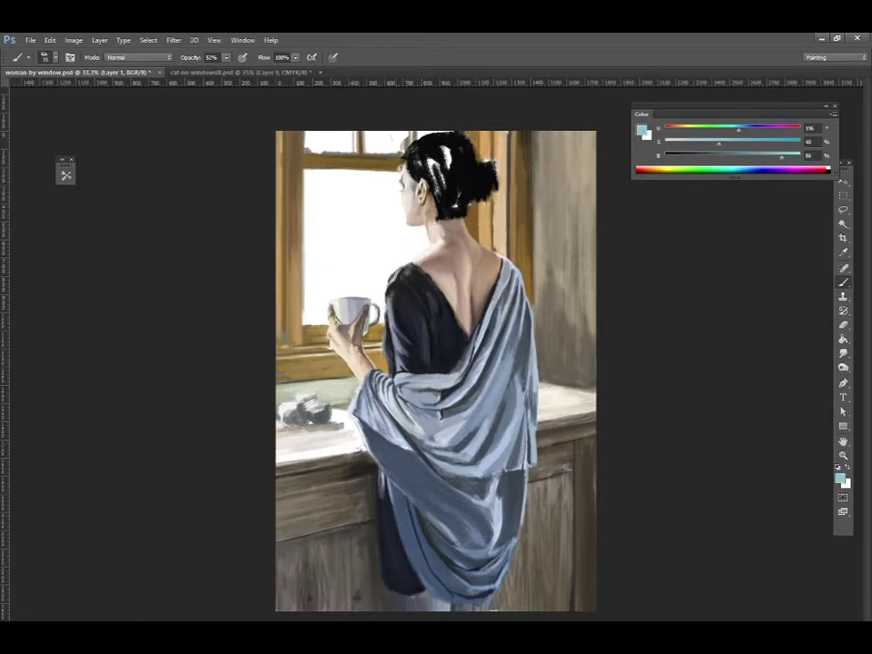
left_click(450, 251, "alt")
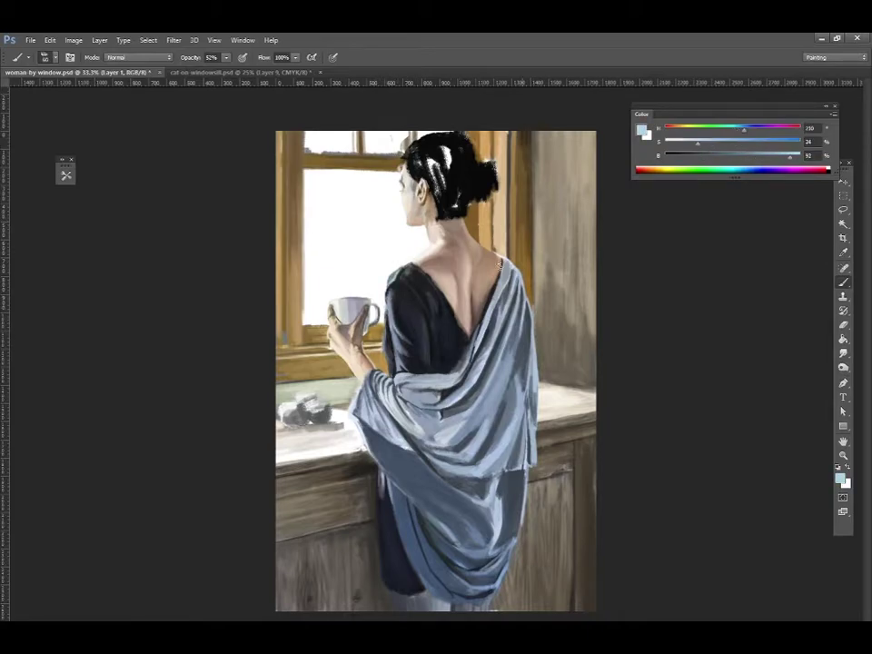
left_click(408, 288, "alt")
left_click(407, 347, "alt")
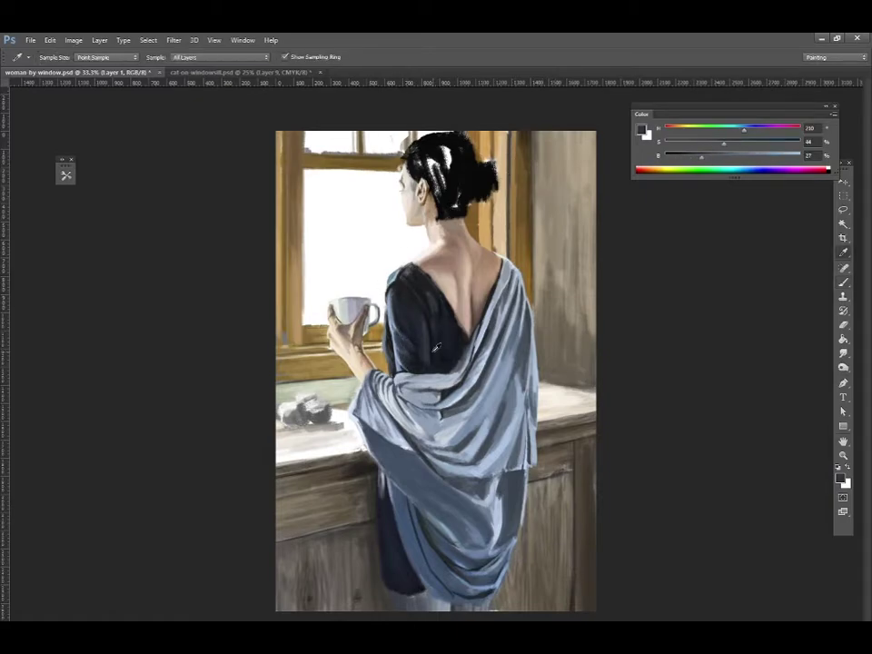
left_click(395, 296, "alt")
left_click(454, 226, "alt")
- Set brush opacity to 35% and pick deep dress shadows, shawl blues and wall grey-brown
key("3")
key("5")
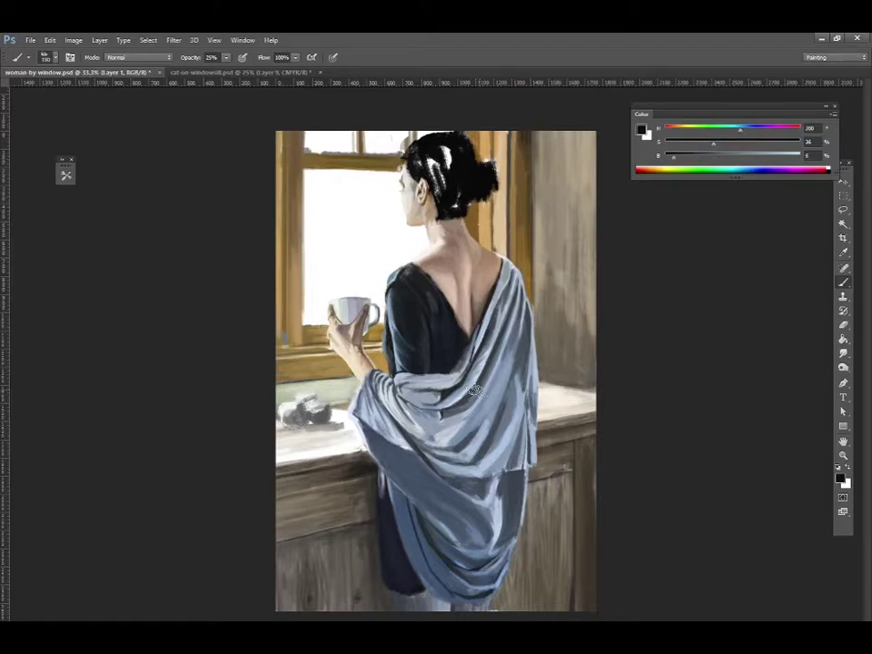
left_click(415, 326, "alt")
left_click(749, 167)
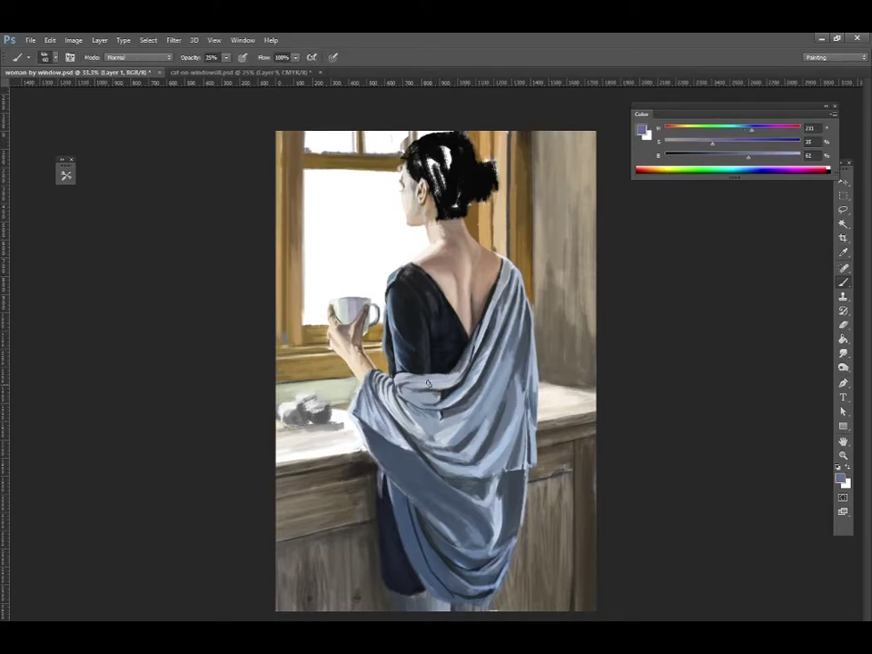
left_click(428, 382, "alt")
left_click(540, 303, "alt")
- Paint dark strokes over the hair at full opacity, then soft grey on the nape at 50%
key("0")
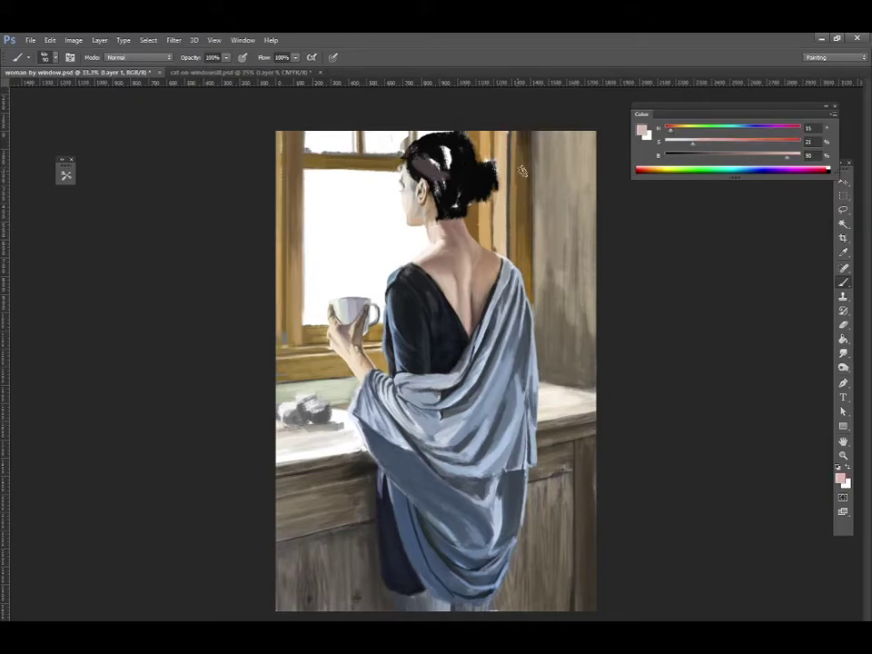
left_click_drag(411, 143, 420, 162)
left_click(310, 132, "alt")
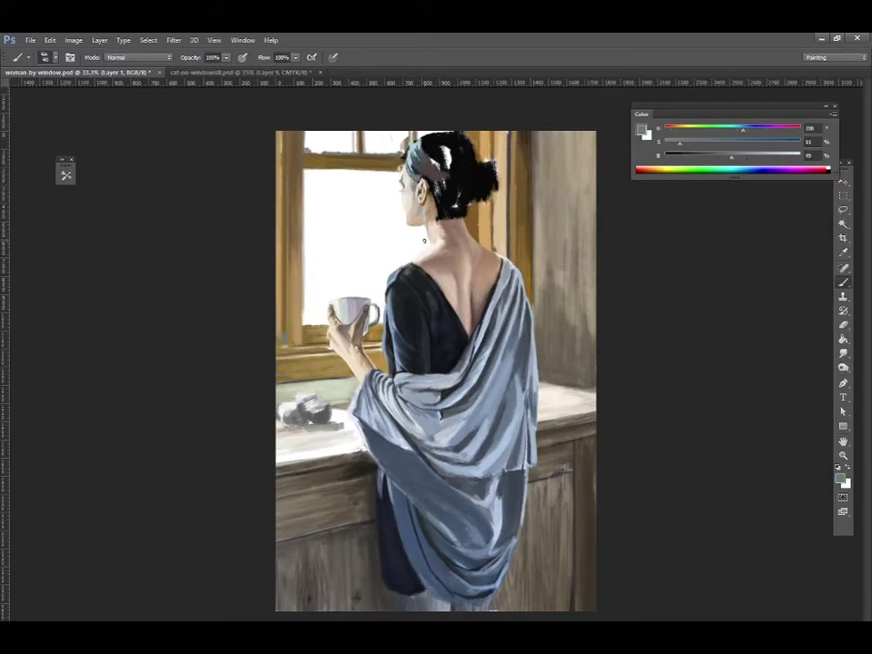
left_click(459, 182, "alt")
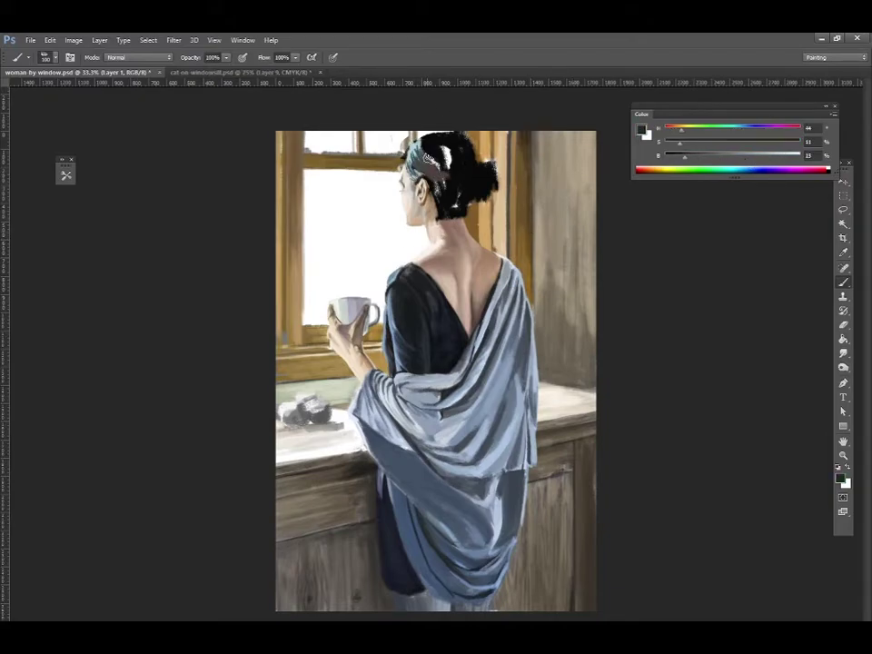
mouse_move(420, 150)
left_mouse_down()
mouse_move(449, 168)
mouse_move(465, 214)
left_mouse_up()
key("5")
left_click(541, 197, "alt")
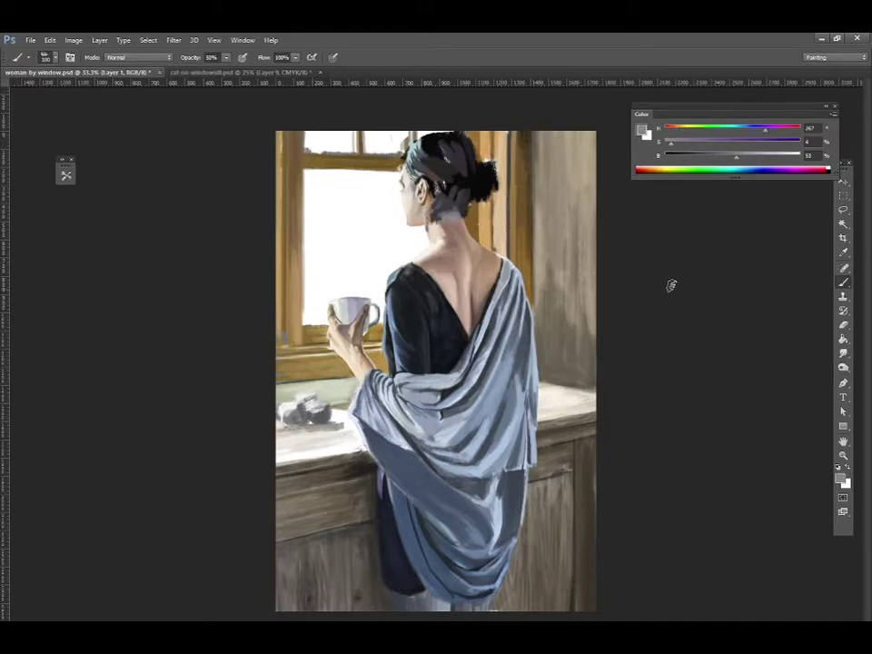
left_click(399, 150, "alt")
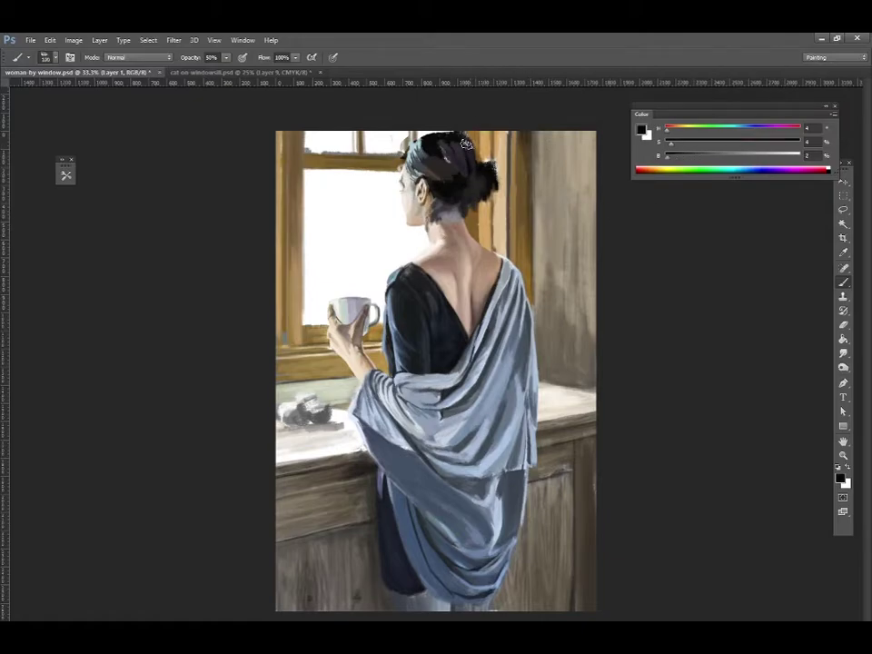
- Erase parts of the hair, then sample dark hair tones with the brush enlarged to 70
left_click(329, 136, "alt")
key("e")
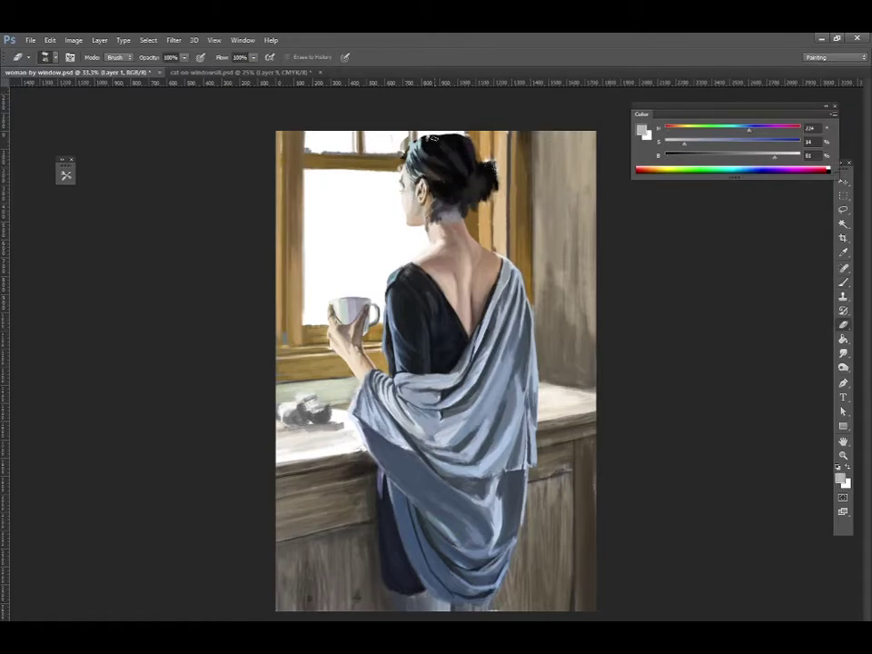
key("b")
left_click(683, 167)
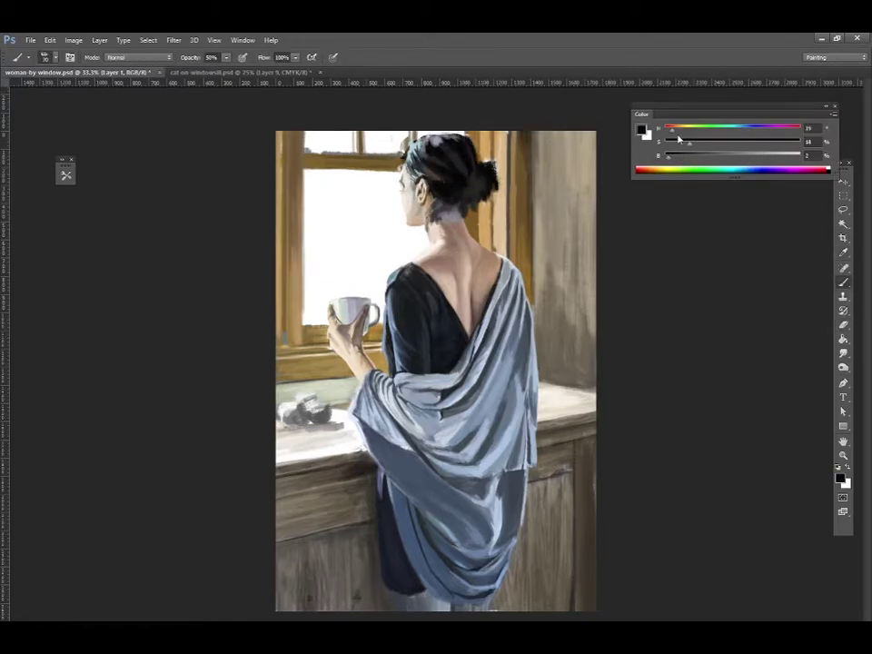
left_click(400, 134, "alt")
key("bracketright")
key("bracketright")
key("bracketright")
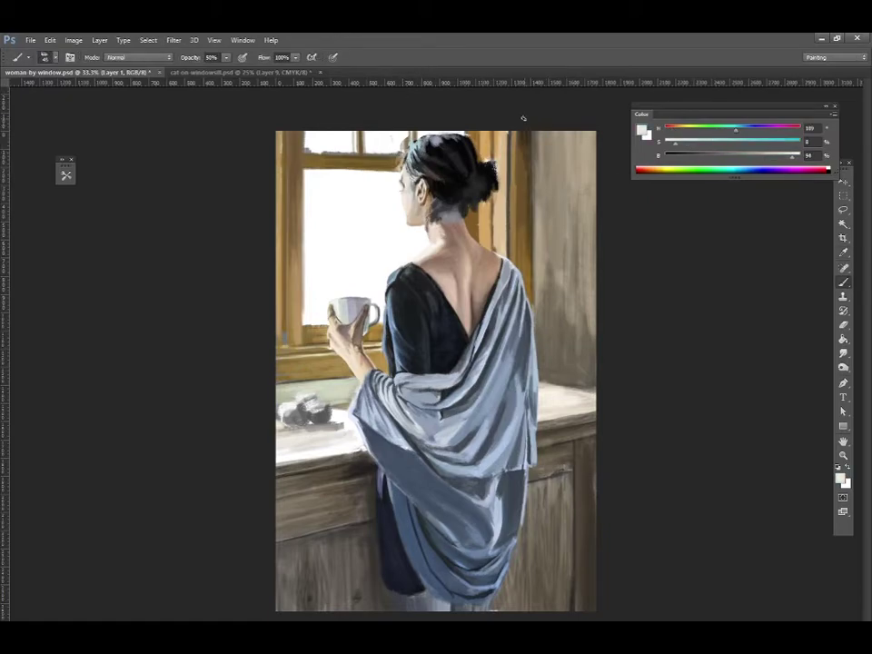
key("bracketright")
key("bracketright")
key("bracketright")
left_click(458, 155, "alt")
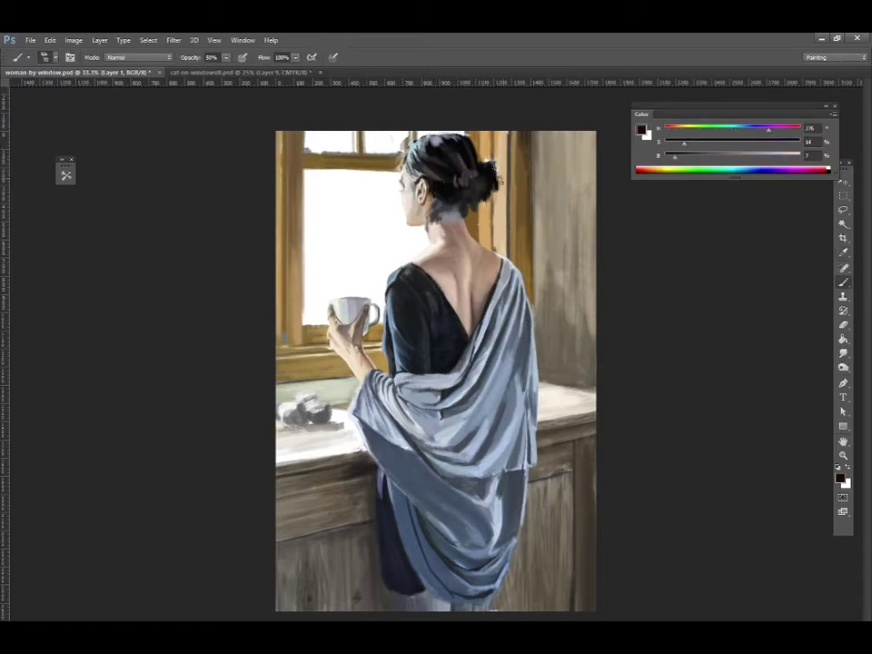
left_click(490, 178, "alt")
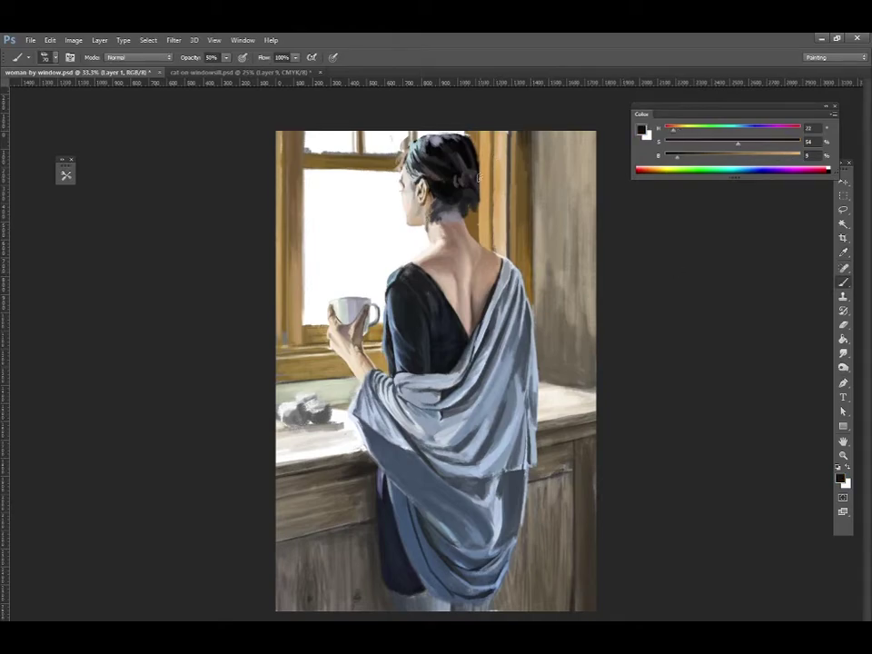
- Shrink the brush and paint thin stray strands out from the bun
key("bracketleft")
key("bracketleft")
key("bracketleft")
left_click_drag(479, 178, 499, 164)
left_click(507, 168, "alt")
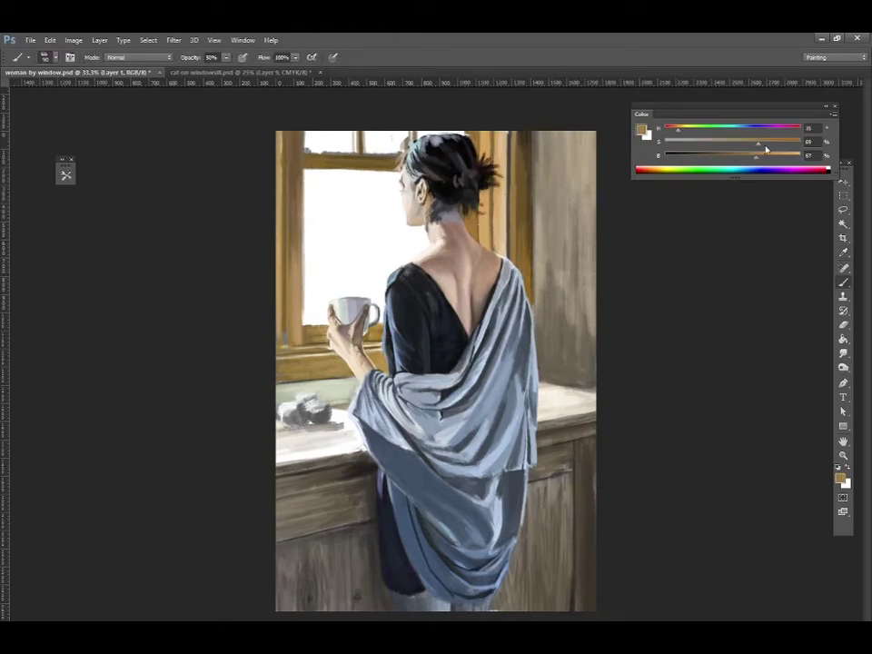
- Paint near-black hair strands along the hairline at 50% opacity, testing tan skin tones
left_click(485, 192, "alt")
key("3")
key("4")
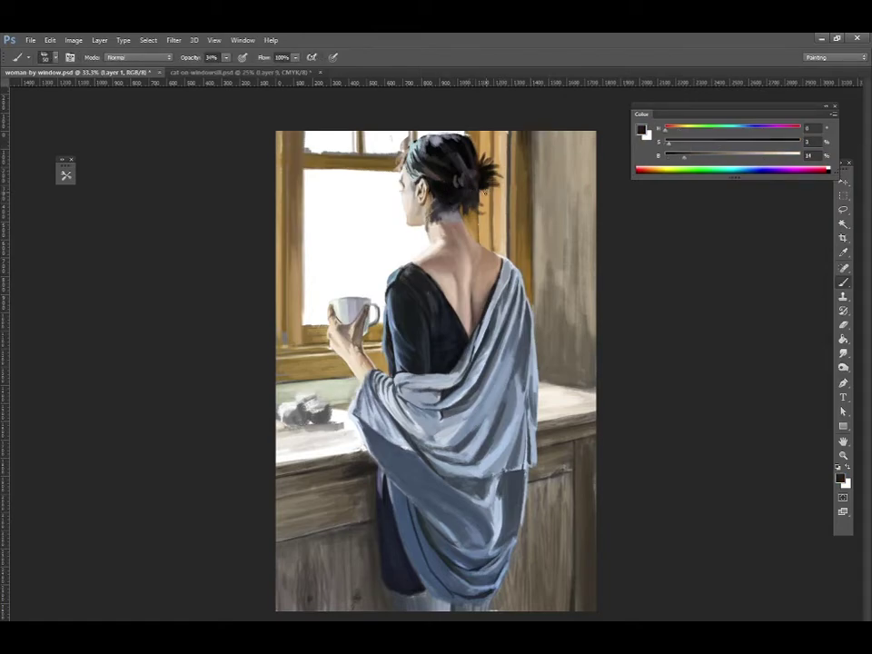
key("5")
left_click(467, 195, "alt")
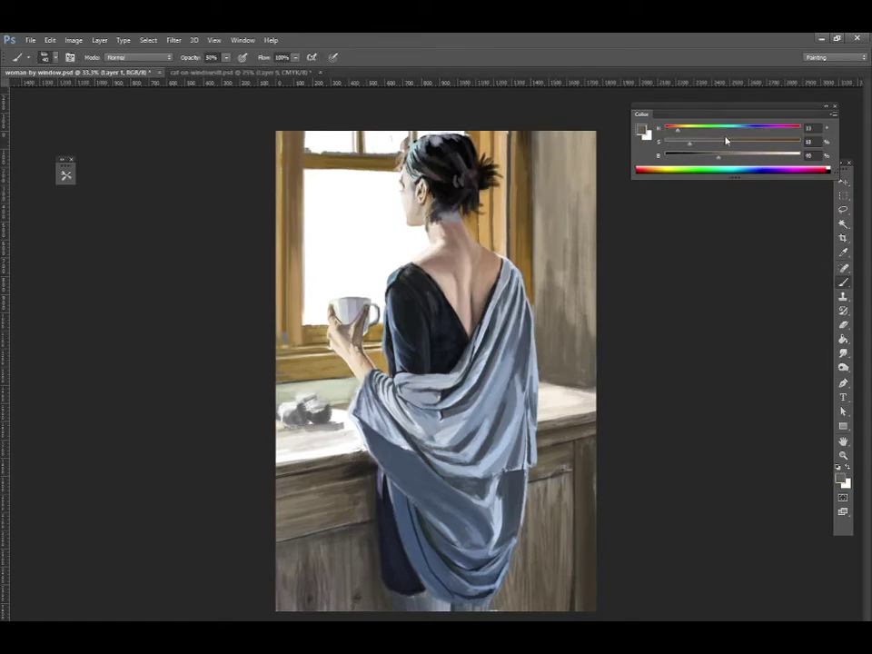
left_click(495, 166, "alt")
left_click(481, 281, "alt")
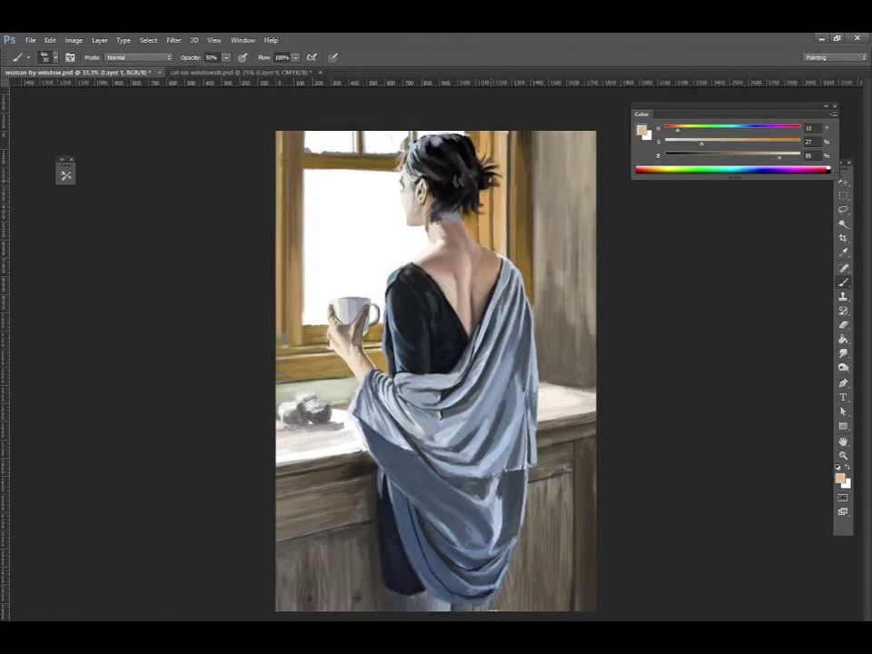
left_click(436, 141, "alt")
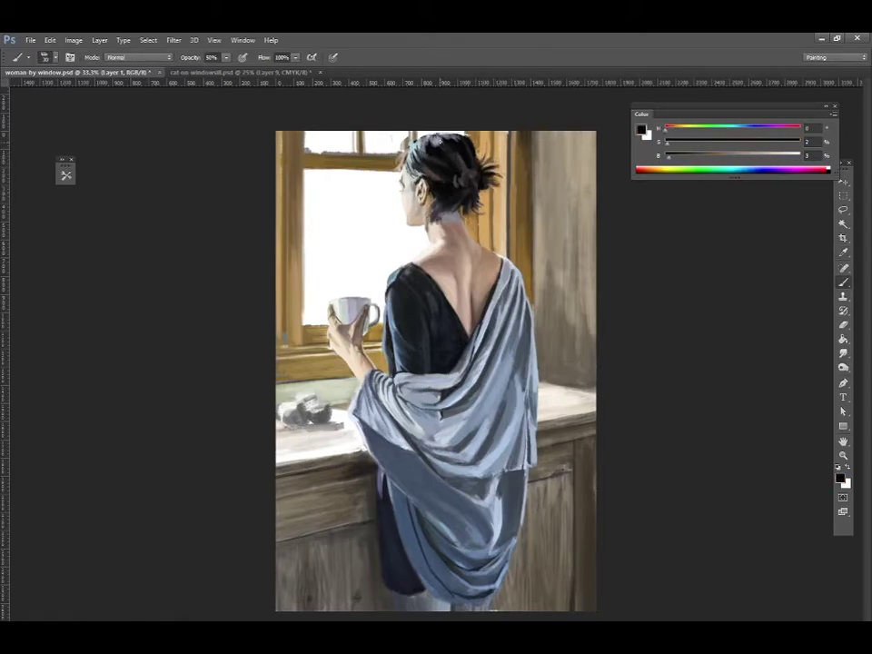
left_click(432, 156, "alt")
- Soften the grey nape patch with a size-40 brush at 22% opacity, erasing back edges
left_click(311, 136, "alt")
key("bracketright")
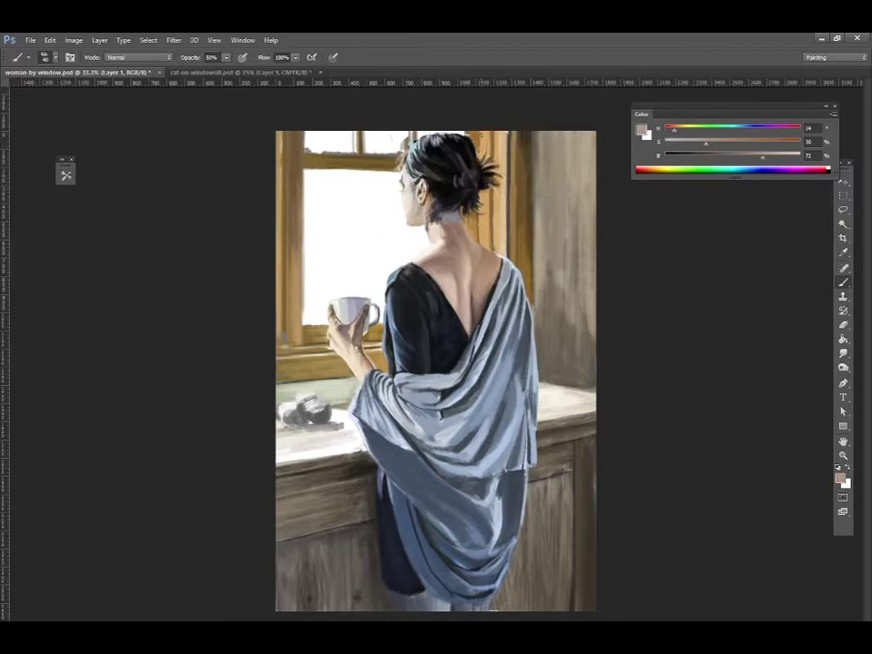
left_click(669, 156)
left_click_drag(670, 155, 715, 155)
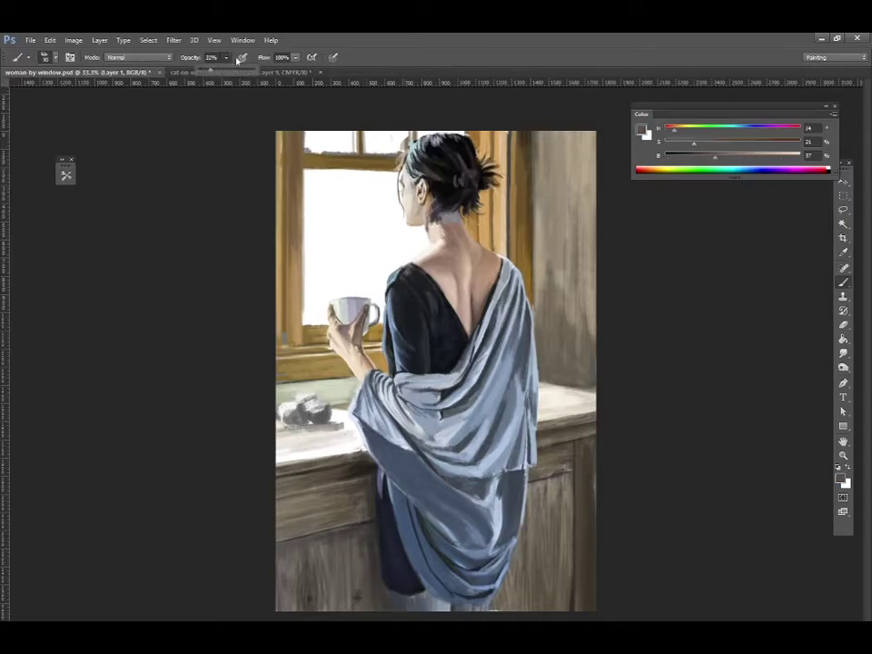
key("2")
key("2")
key("e")
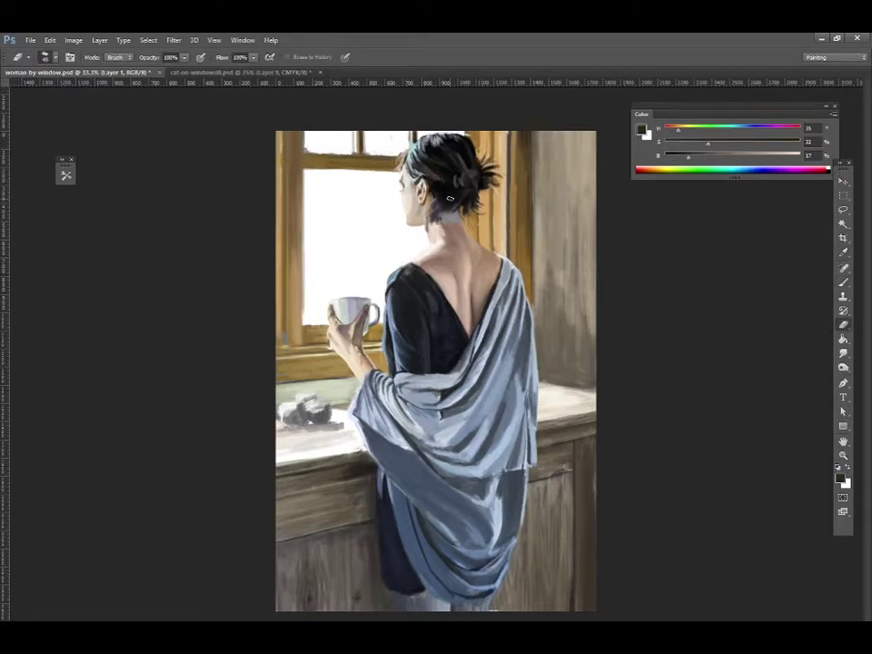
left_click(648, 166)
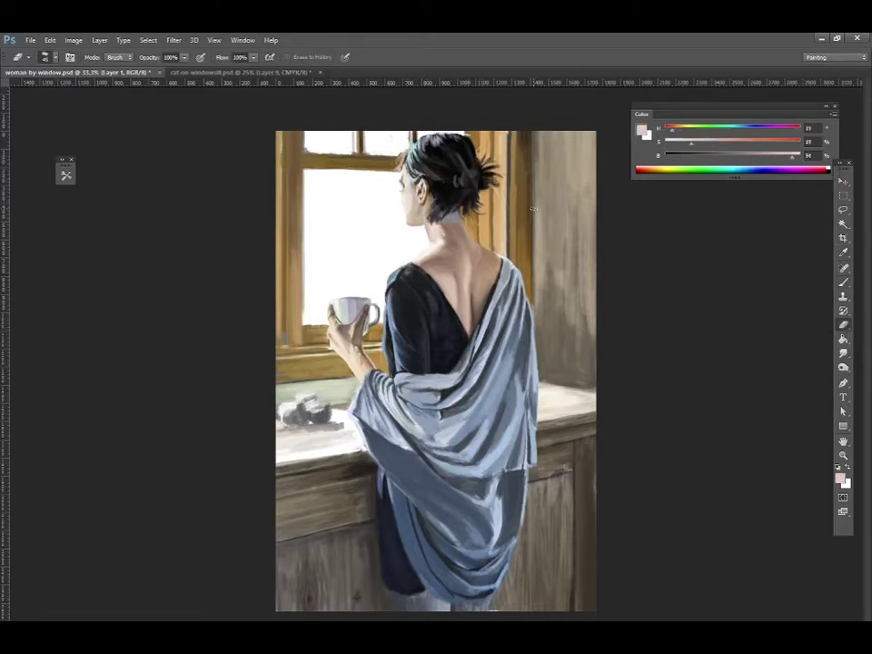
key("b")
- Paint pinkish and tan neck skin with dark brown shading at 35% opacity
left_click(434, 240, "alt")
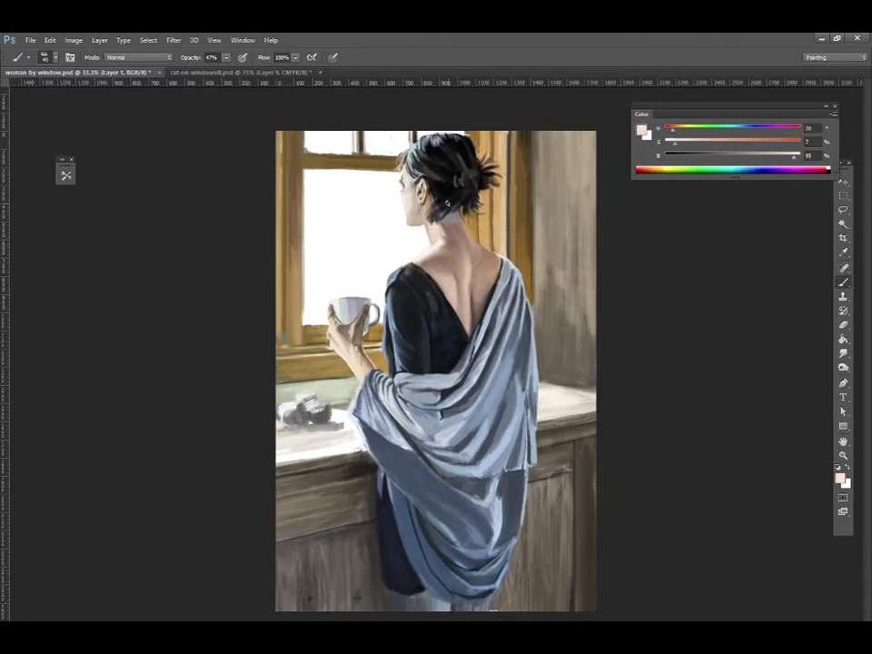
left_click(545, 212, "alt")
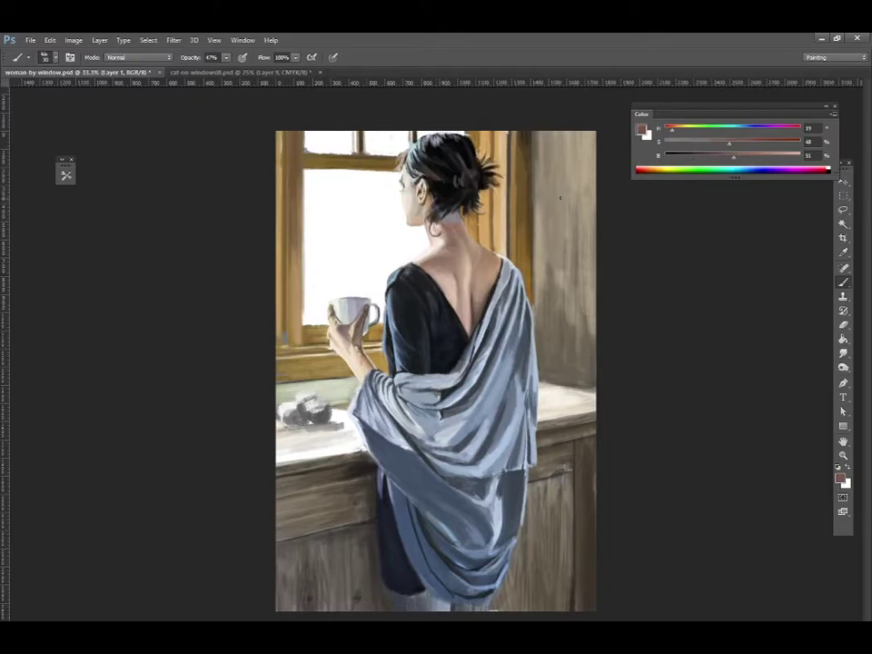
left_click(438, 207, "alt")
left_click(474, 233, "alt")
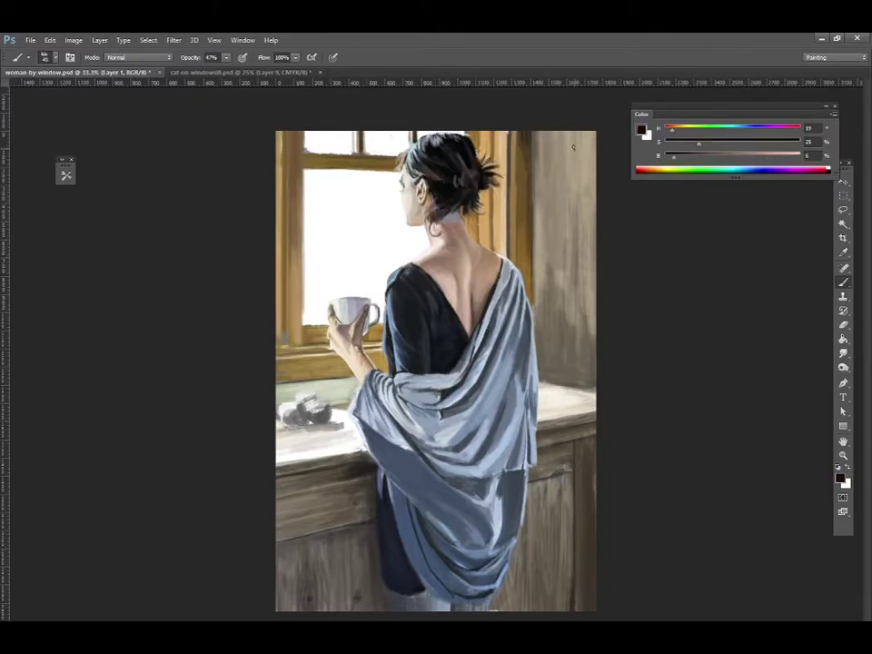
key("i")
left_click(459, 250, "alt")
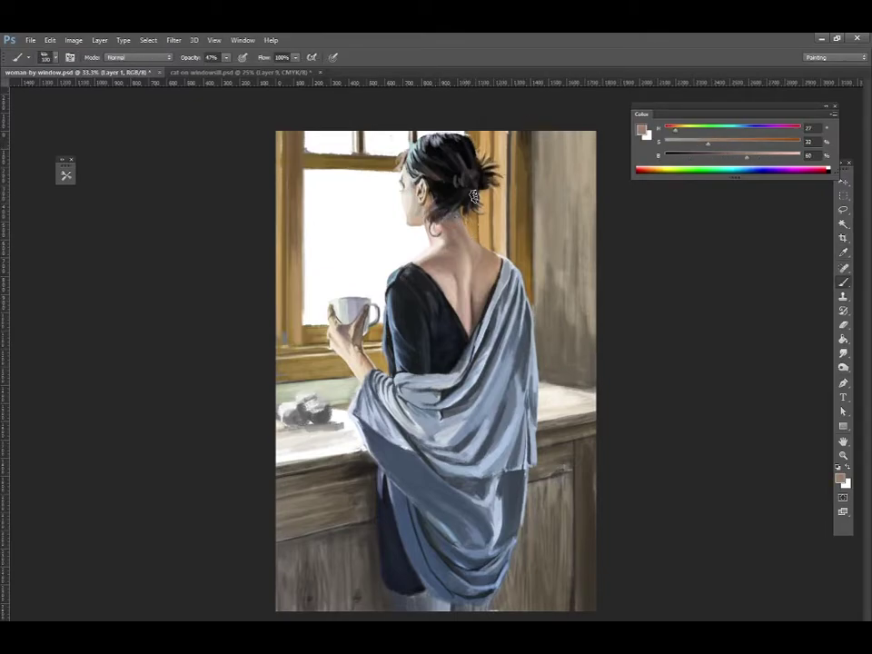
key("3")
key("5")
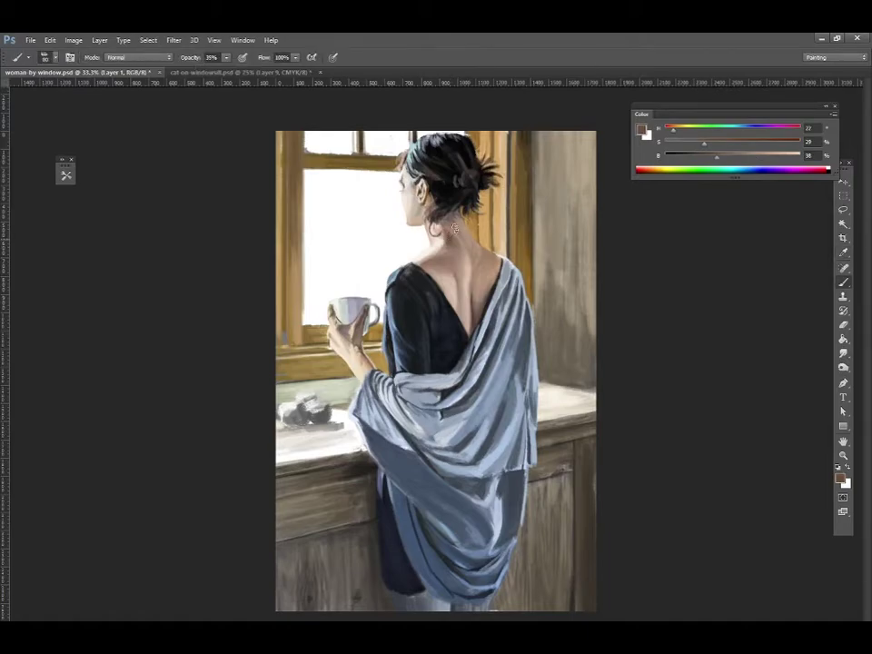
left_click_drag(761, 156, 741, 161)
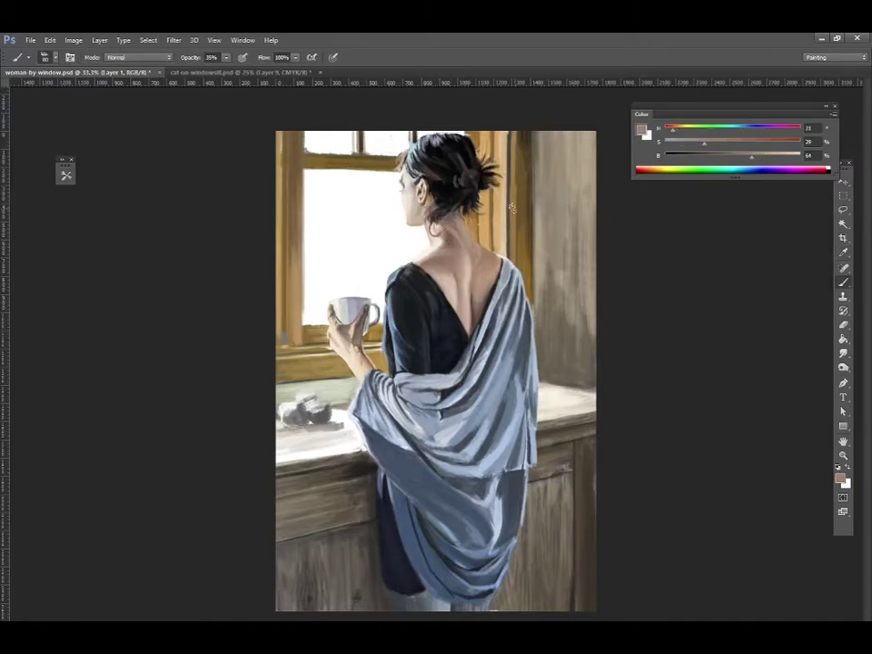
- Blend lighter and darker sampled skin tones across the neck with a size-60 brush
left_click(457, 243, "alt")
left_click(499, 232, "alt")
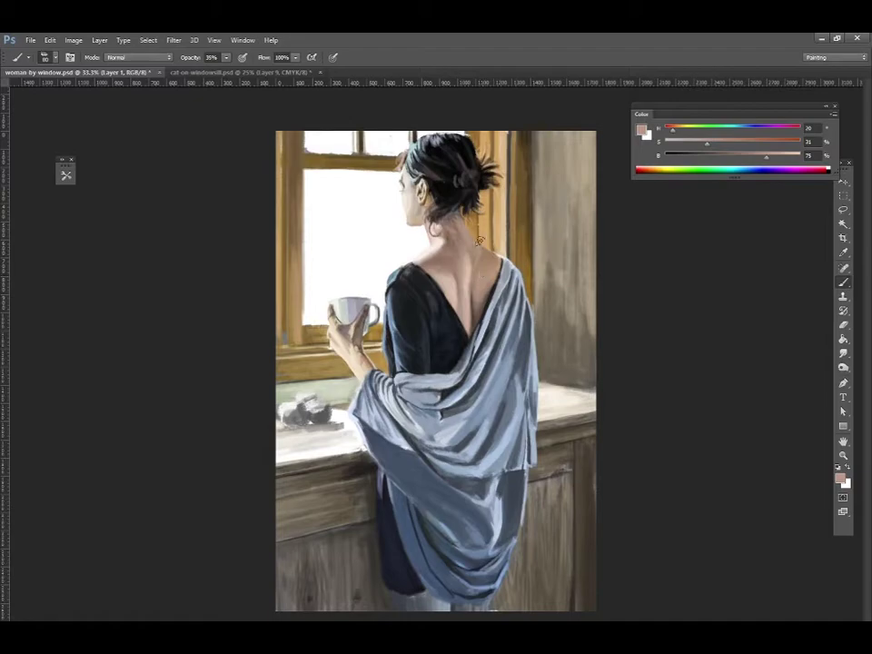
left_click(455, 214, "alt")
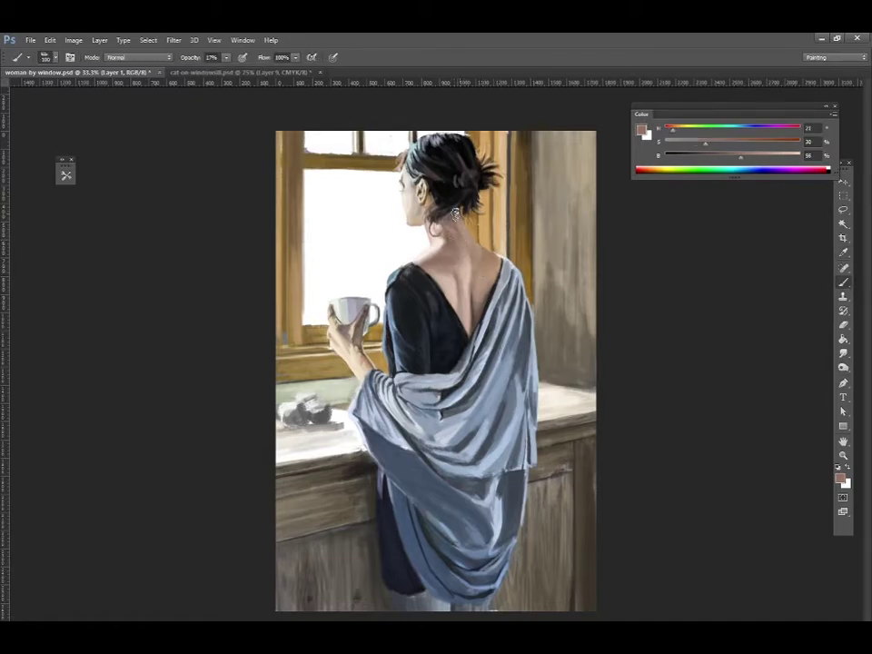
left_click(459, 258, "alt")
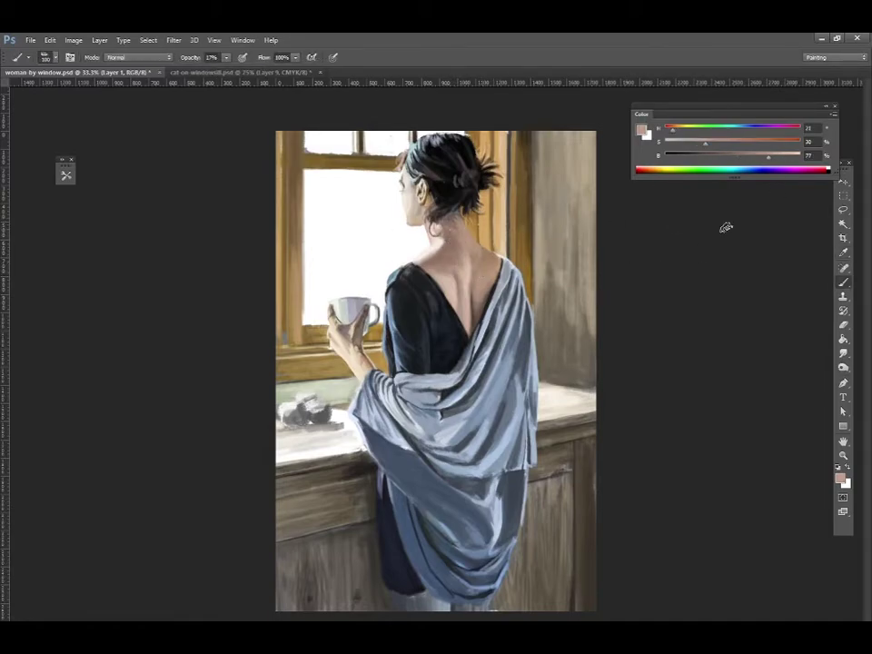
key("bracketleft")
key("bracketleft")
key("bracketleft")
left_click(468, 228, "alt")
- Paint dark hair strands under the bun at higher opacity, adding a light warm grey
left_click(471, 163, "alt")
key("6")
key("7")
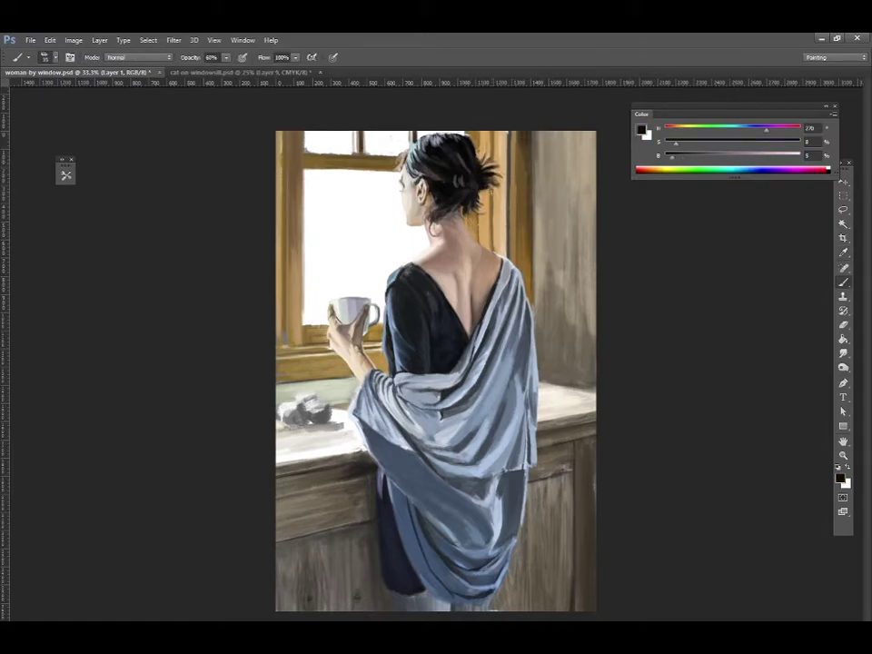
left_click(427, 143, "alt")
left_click(419, 162, "alt")
left_click(303, 150, "alt")
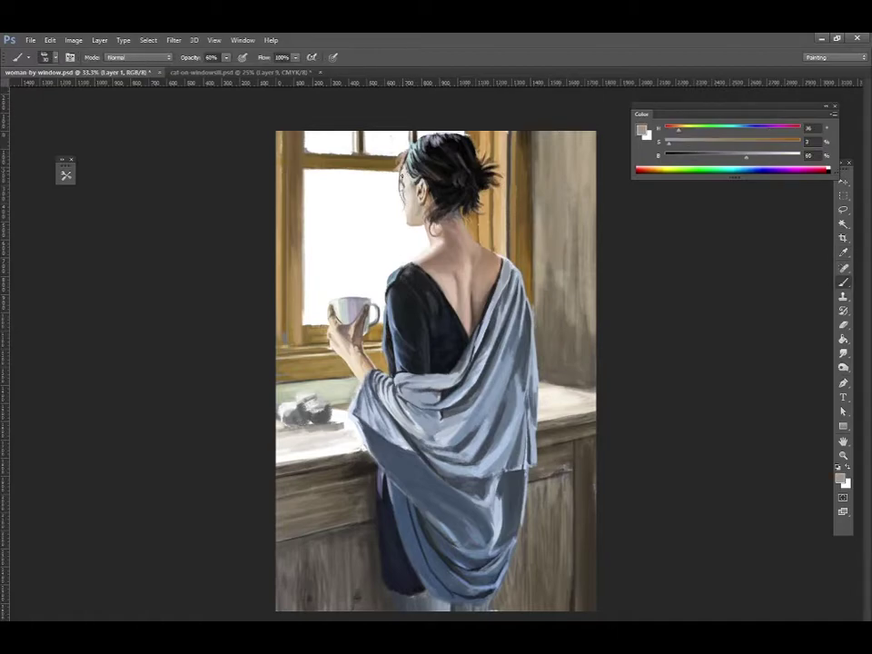
- Add warm brown and near-black strands at the nape, 85% opacity and size-25 brush
key("3")
key("1")
left_click(504, 202, "alt")
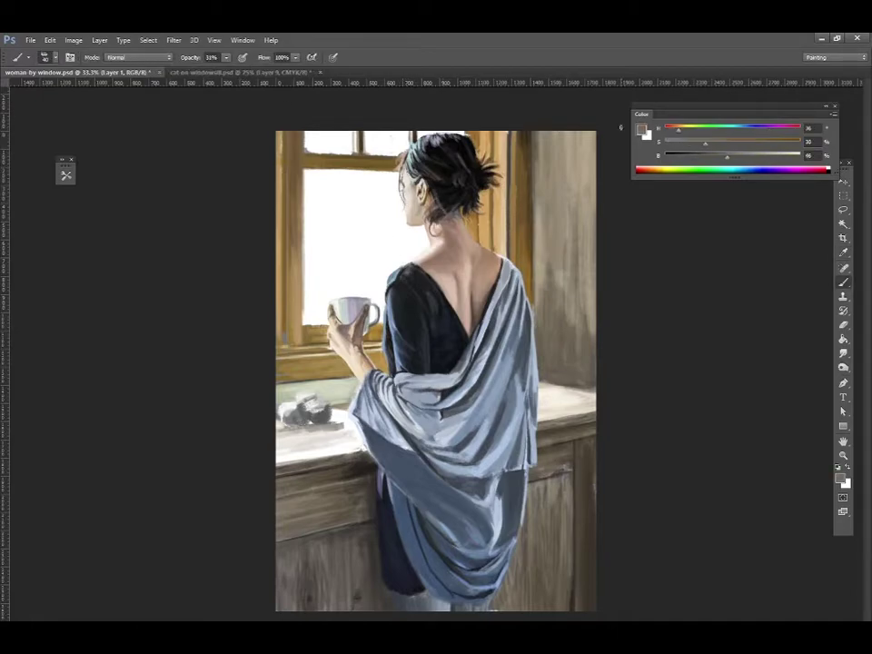
key("8")
key("5")
left_click(451, 205, "alt")
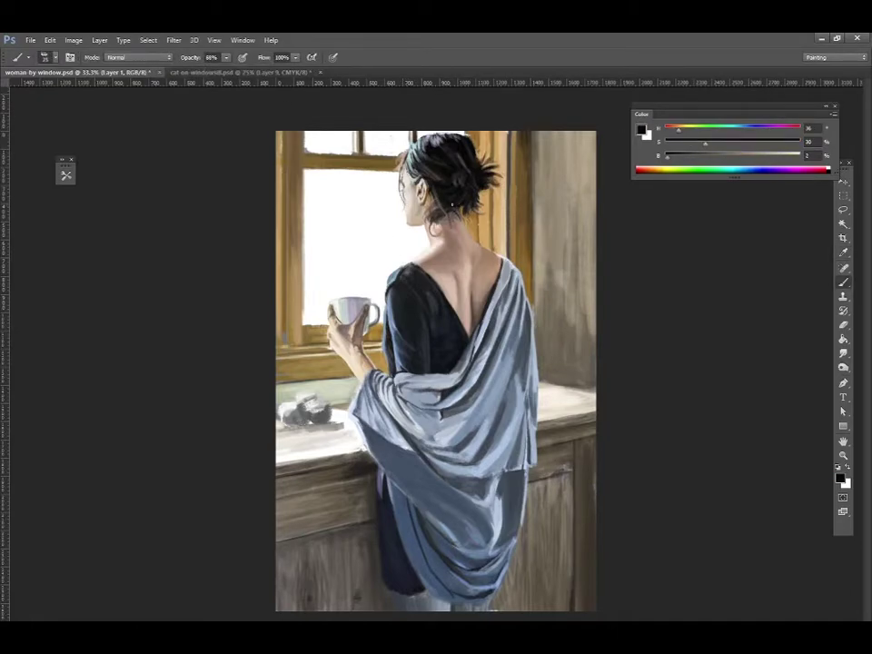
- Paint the first apple on the windowsill in red and green at reduced opacity
left_click_drag(668, 155, 693, 156)
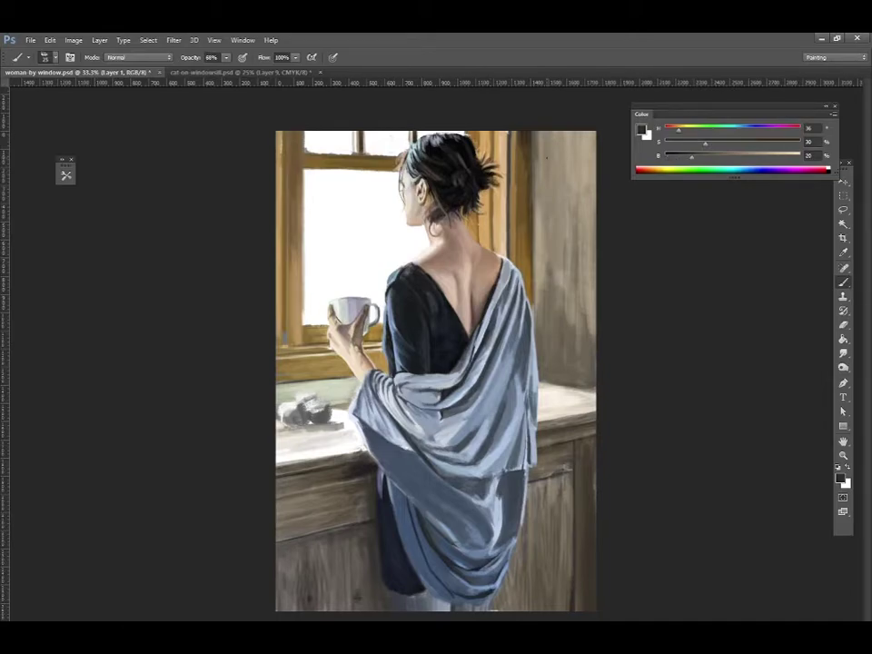
left_click(546, 157, "alt")
key("6")
key("5")
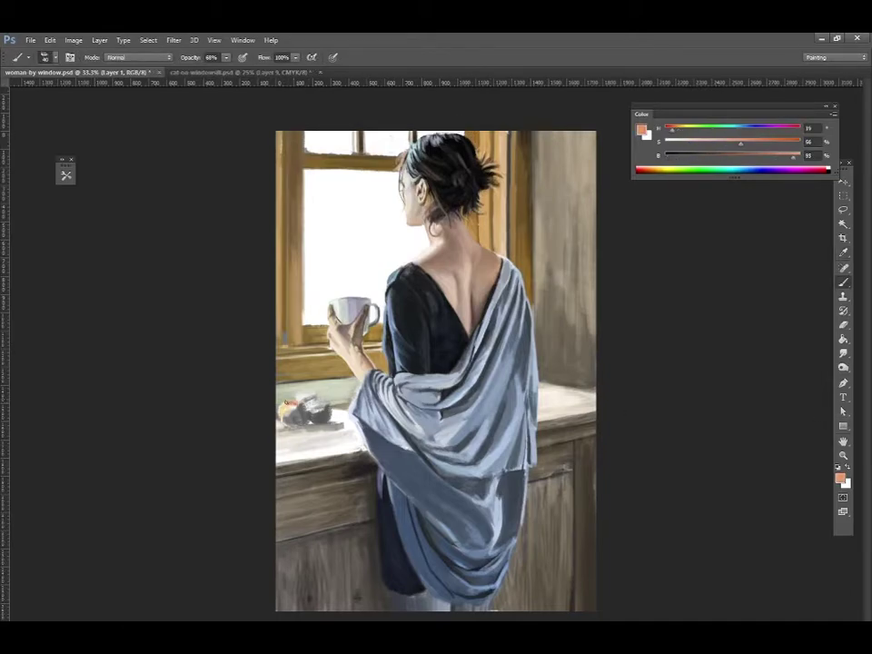
left_click_drag(287, 407, 298, 422)
left_click_drag(723, 141, 768, 161)
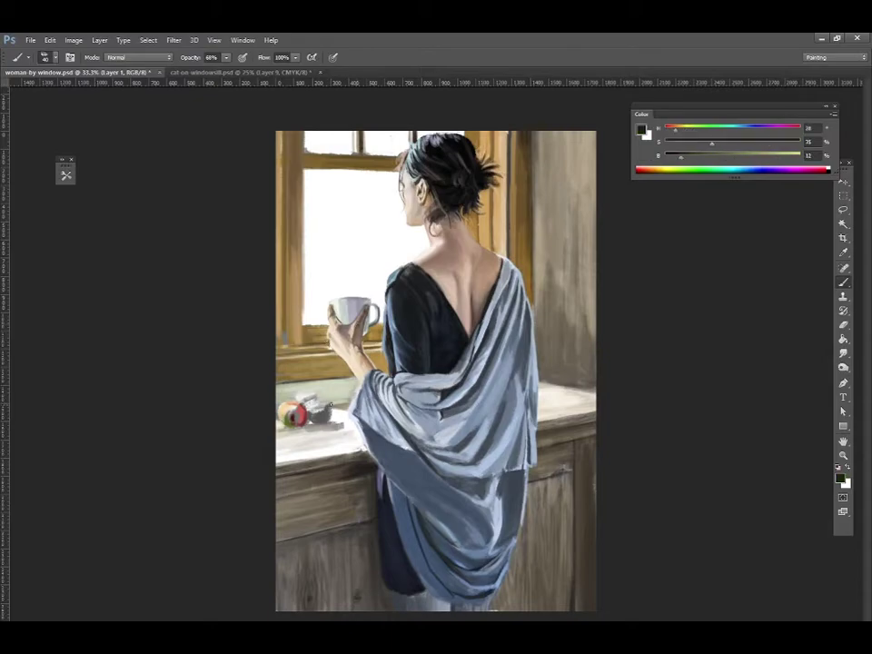
- Shade the apples with cream highlights, reddish browns and peach tones
left_click(290, 415, "alt")
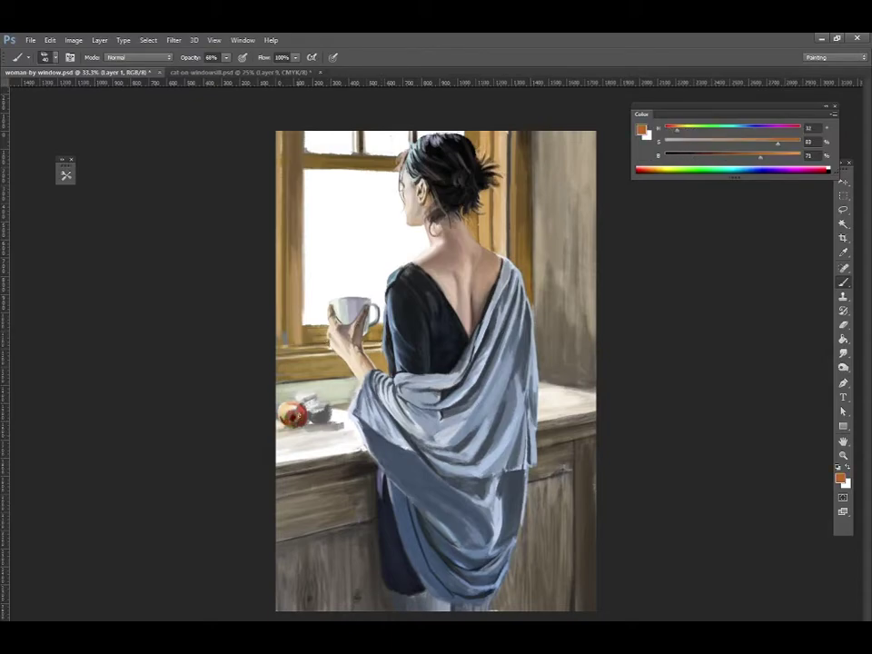
left_click(314, 429, "alt")
left_click(289, 420, "alt")
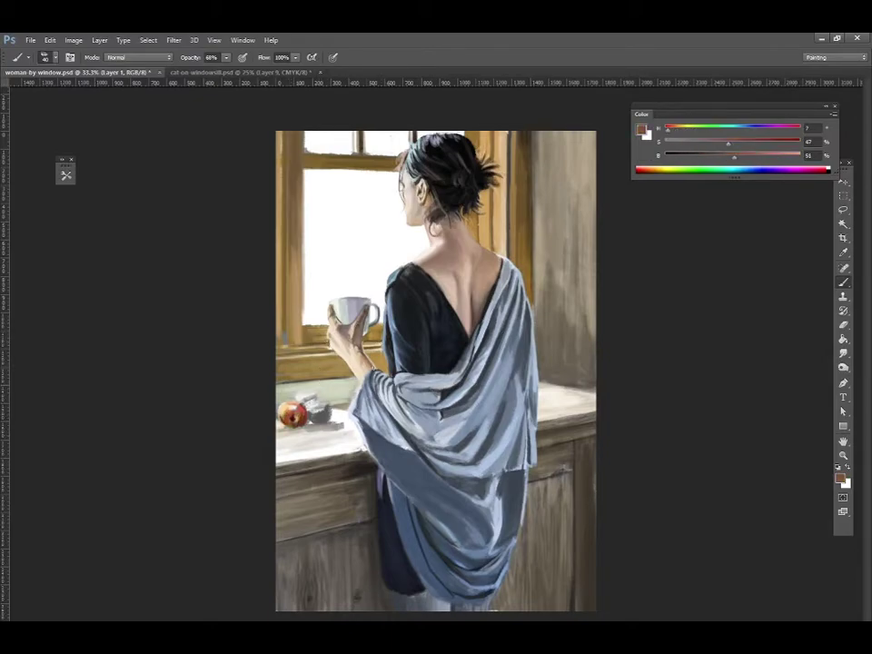
left_click(409, 357, "alt")
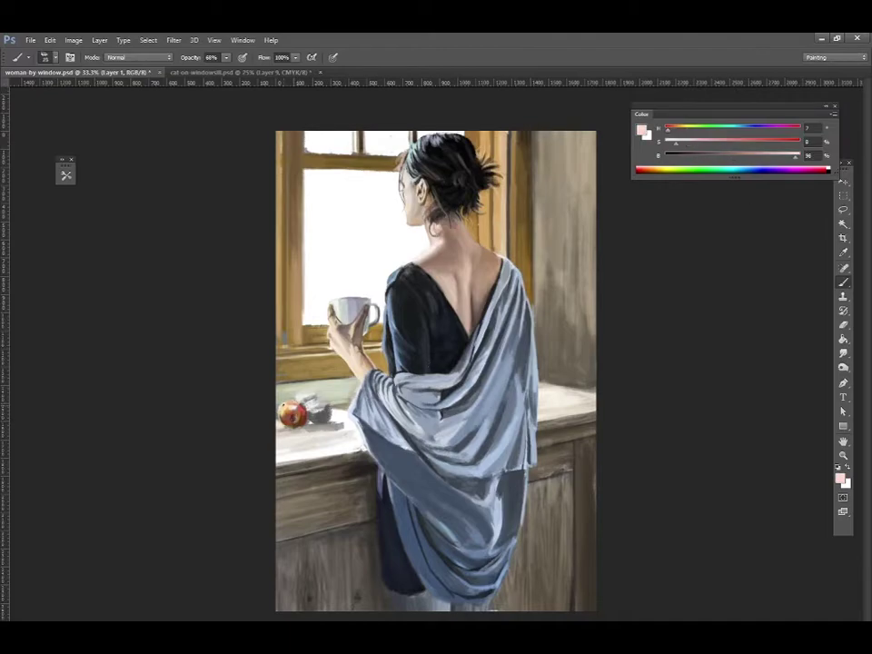
left_click(405, 343, "alt")
left_click(449, 173, "alt")
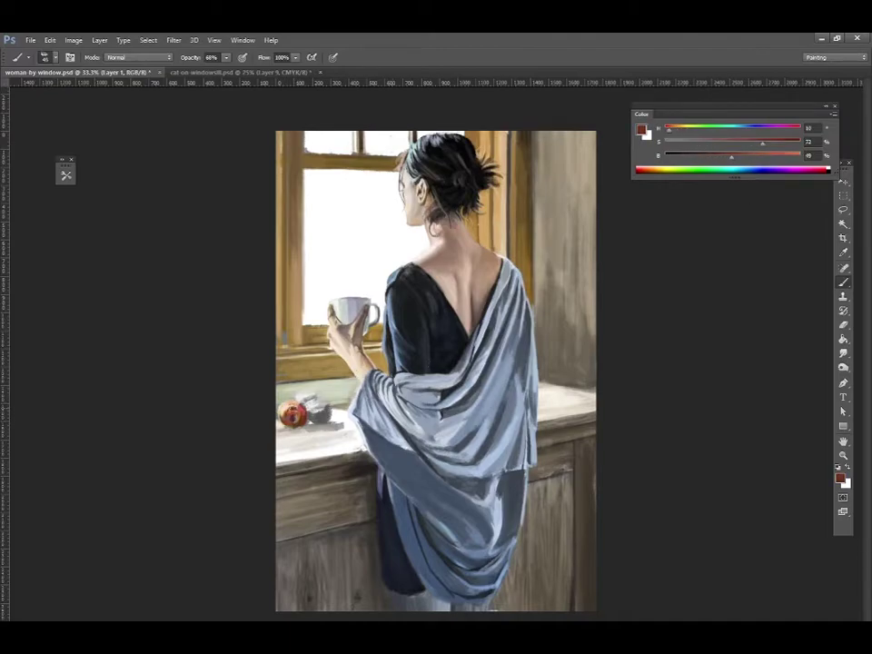
- Paint the third apple behind the pair with golden yellow, dark brown and dark red
left_click(303, 401, "alt")
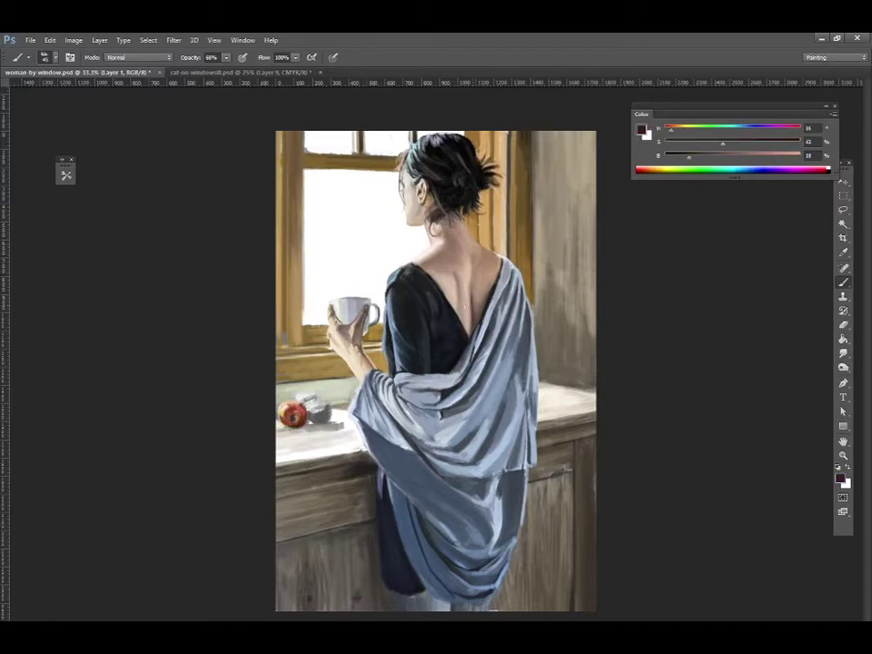
left_click(334, 414, "alt")
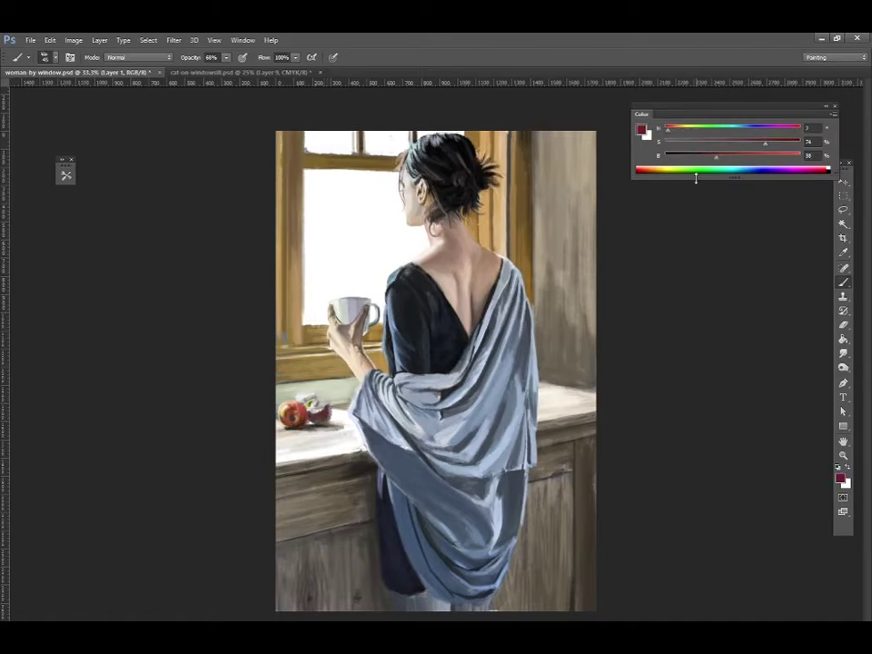
left_click(509, 209, "alt")
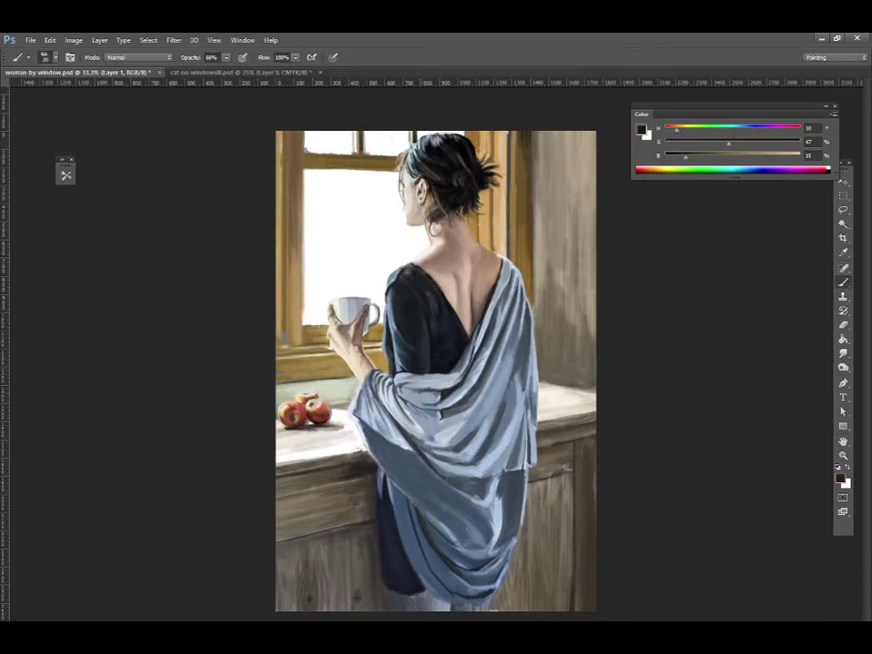
left_click(482, 302, "alt")
left_click(494, 326, "alt")
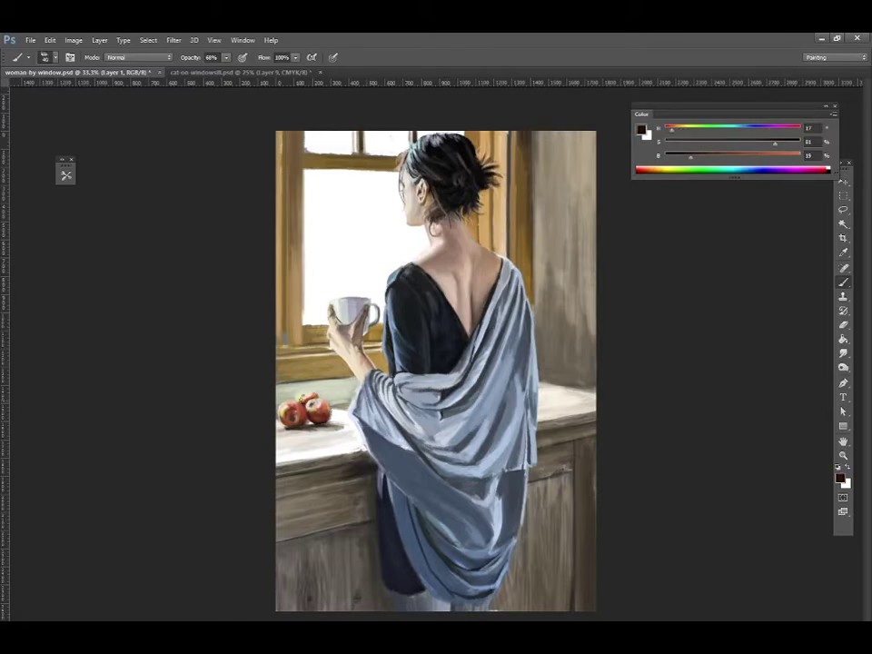
left_click(328, 394, "alt")
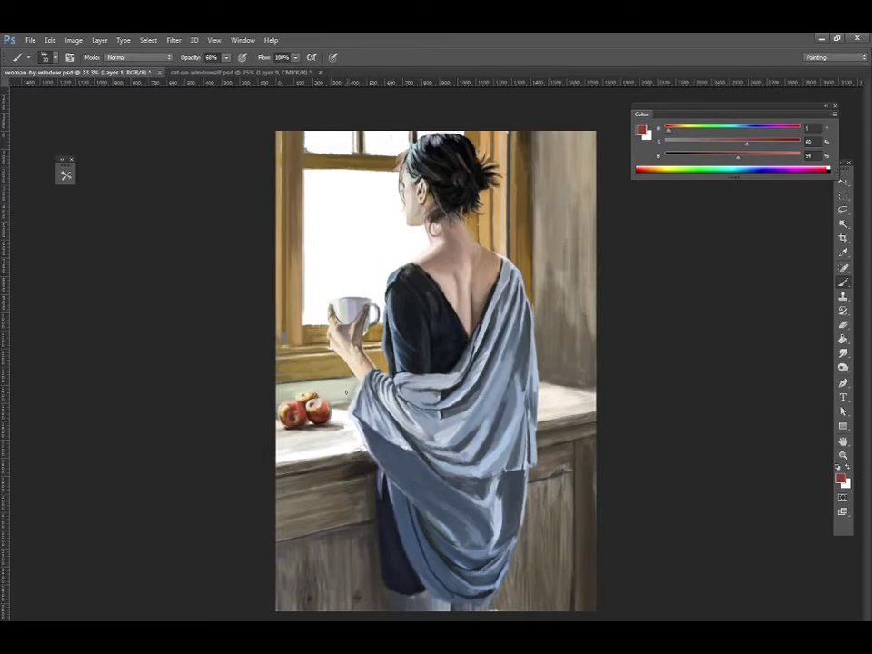
- Repaint the wall beside the woman in light warm beige with broad brush strokes
left_click(326, 376, "alt")
key("x")
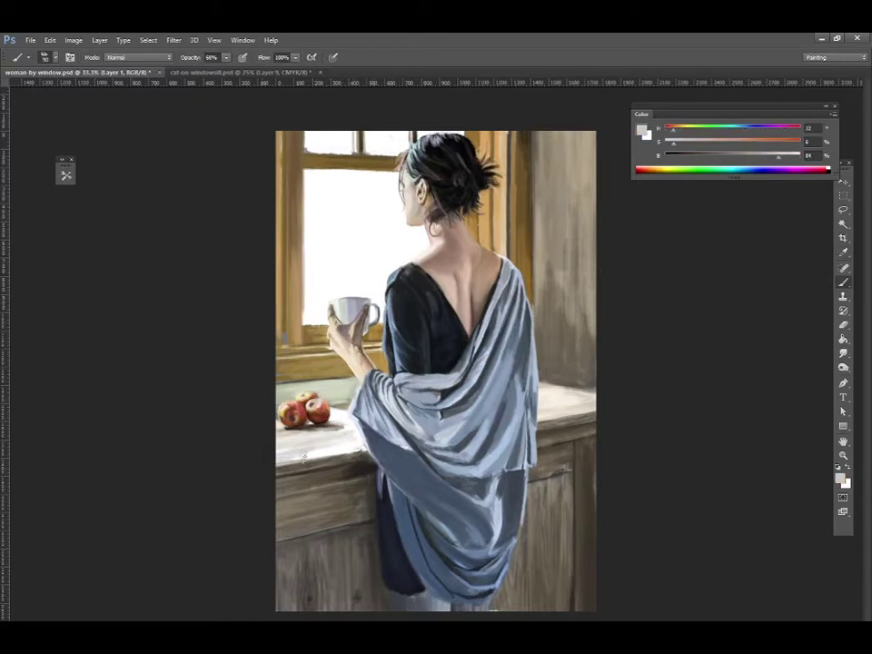
left_click(352, 446, "alt")
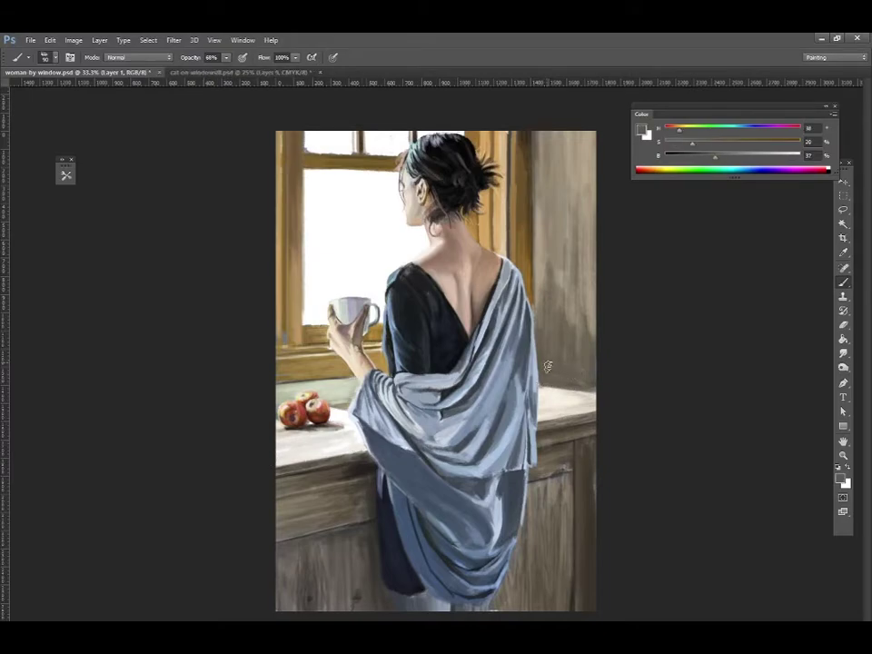
key("bracketright")
key("bracketright")
key("bracketright")
left_click(596, 182, "alt")
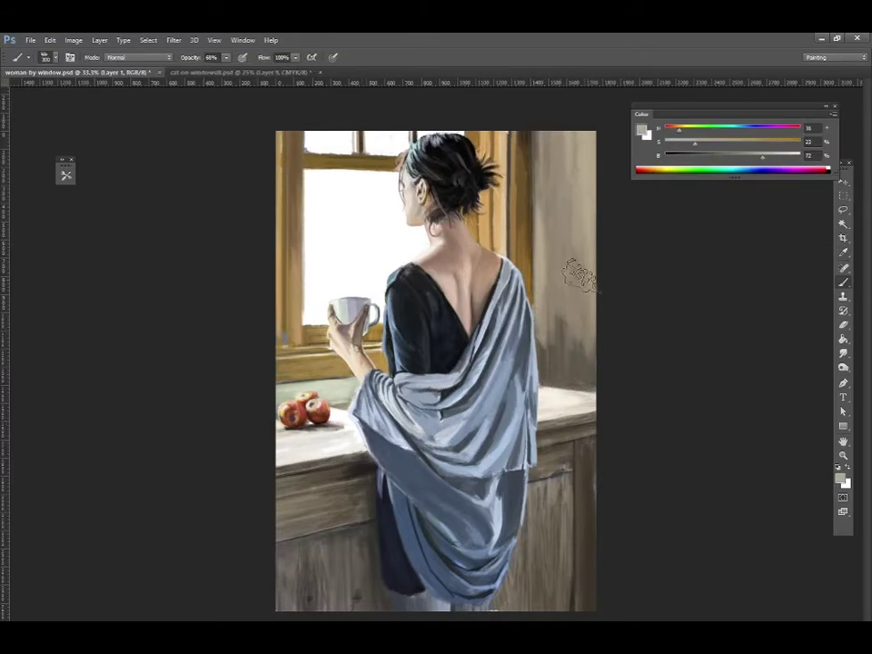
key("bracketleft")
key("bracketleft")
key("bracketleft")
- Touch up the brown window frame and nearby skin and shawl edges with a smaller brush
left_click(516, 151, "alt")
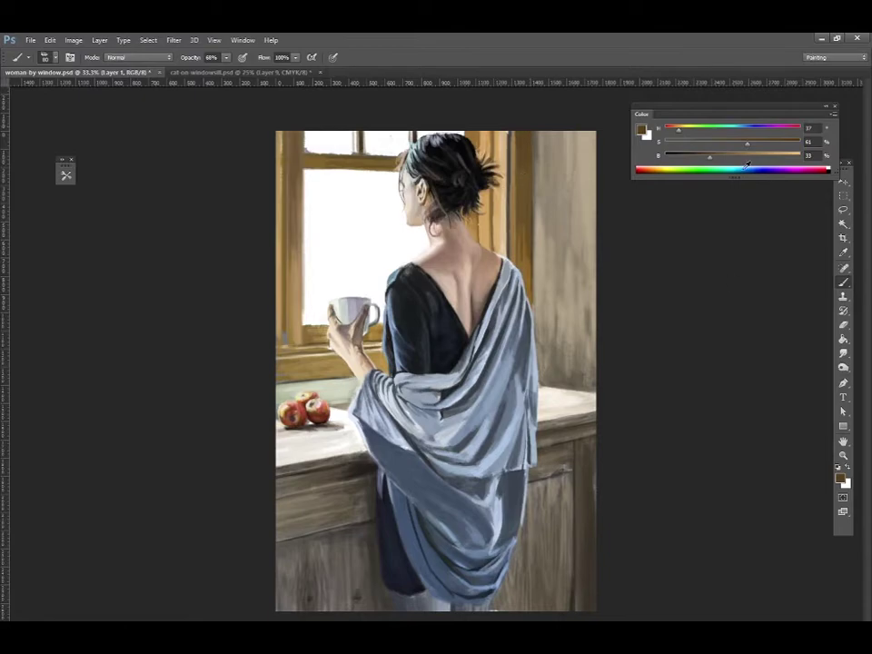
key("bracketleft")
key("bracketleft")
key("bracketleft")
left_click(504, 259, "alt")
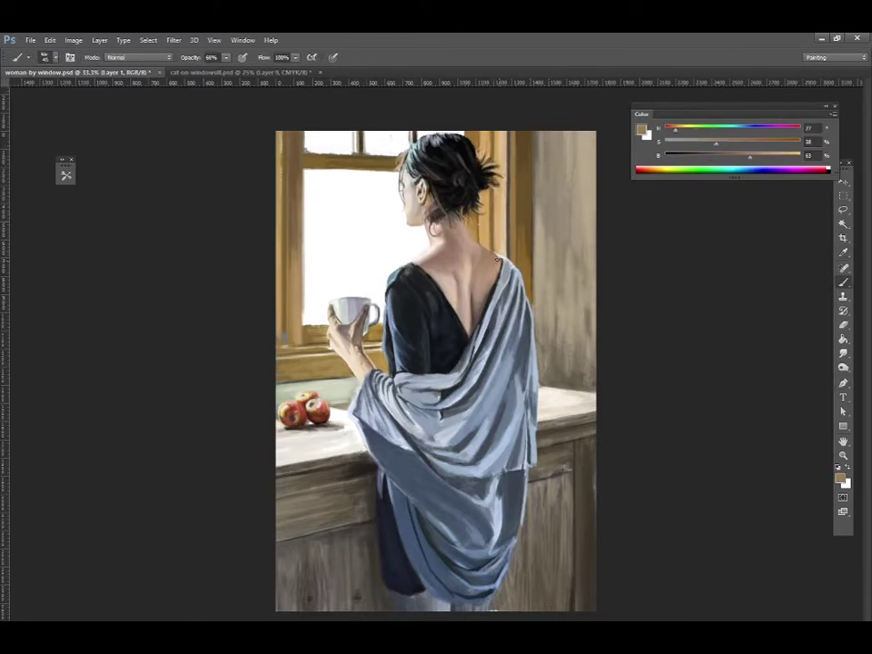
left_click(509, 291, "alt")
key("bracketright")
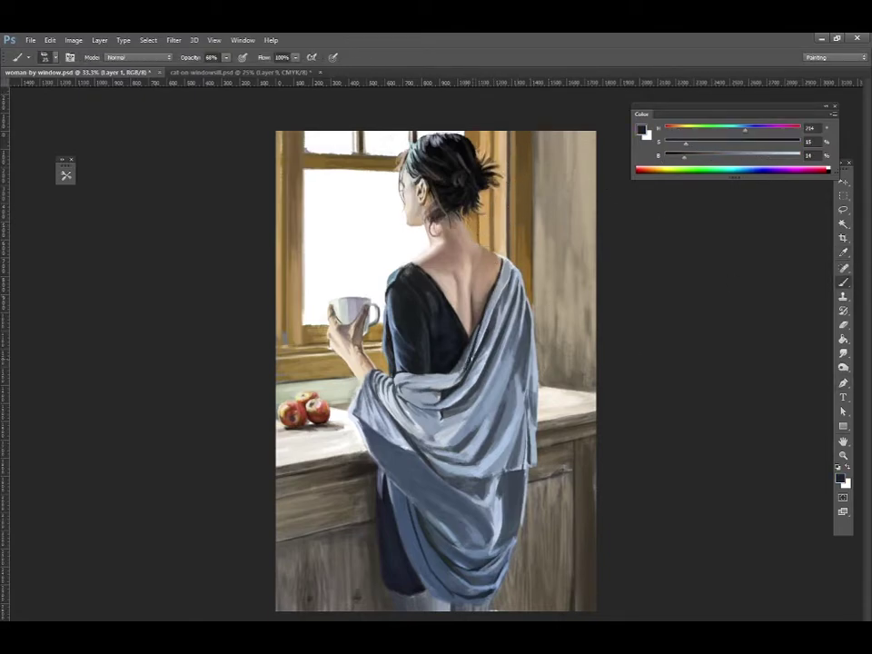
key("bracketleft")
key("bracketleft")
- Paint dark teal shadows into the shawl's lower-left fold
left_click(427, 374, "alt")
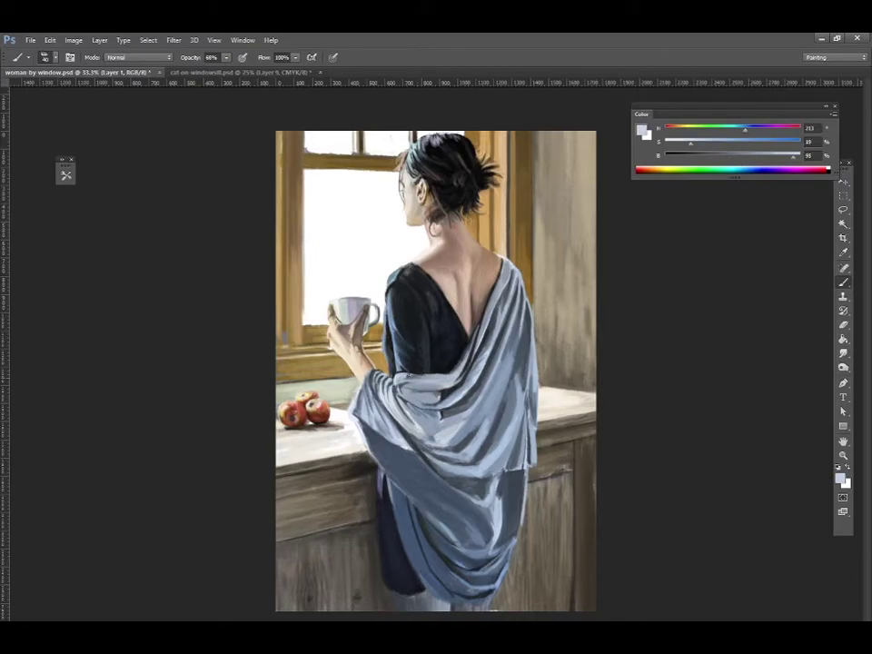
left_click(295, 300, "alt")
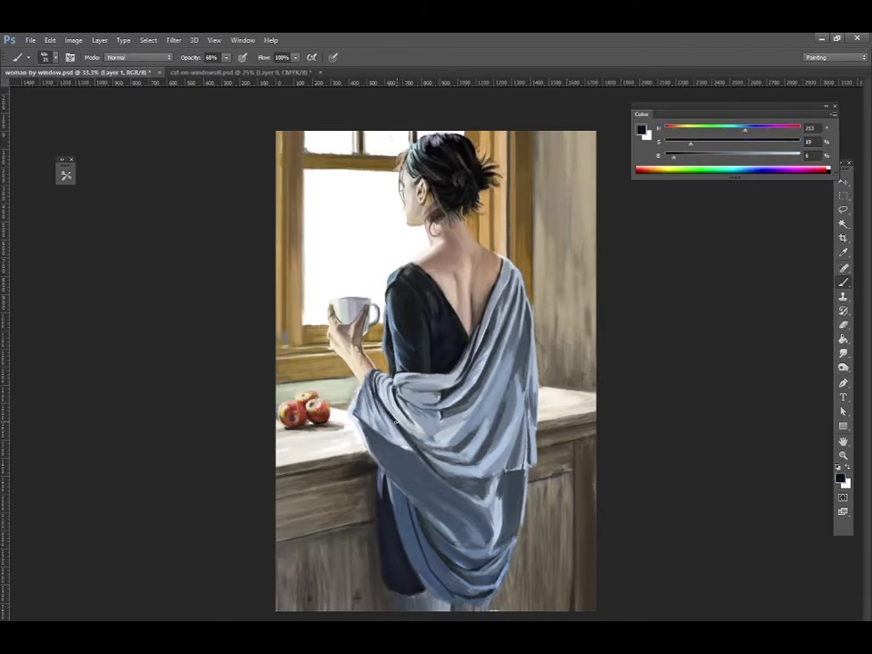
left_click(308, 372, "alt")
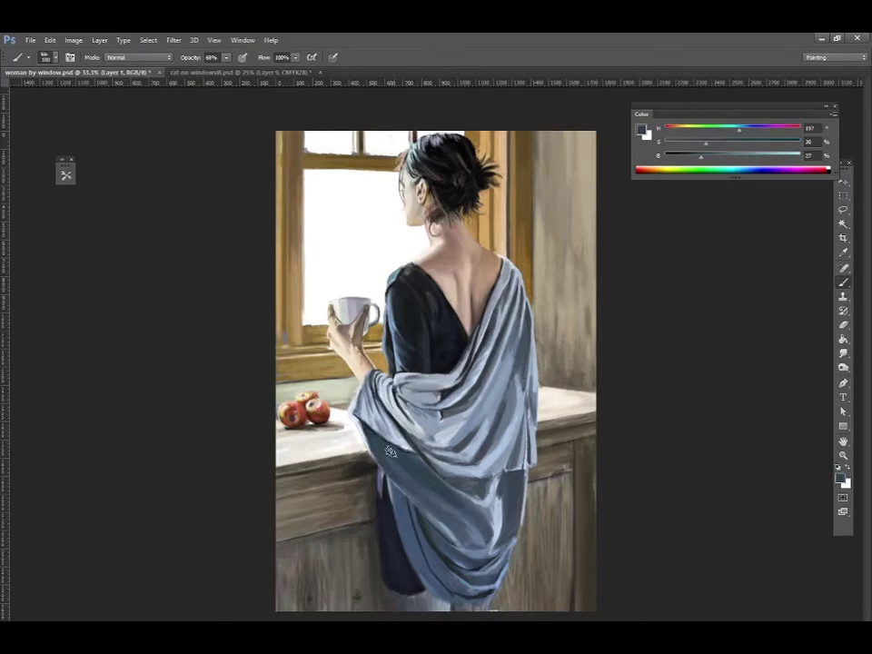
mouse_move(386, 450)
left_mouse_down()
mouse_move(409, 502)
mouse_move(461, 542)
left_mouse_up()
left_click(414, 477, "alt")
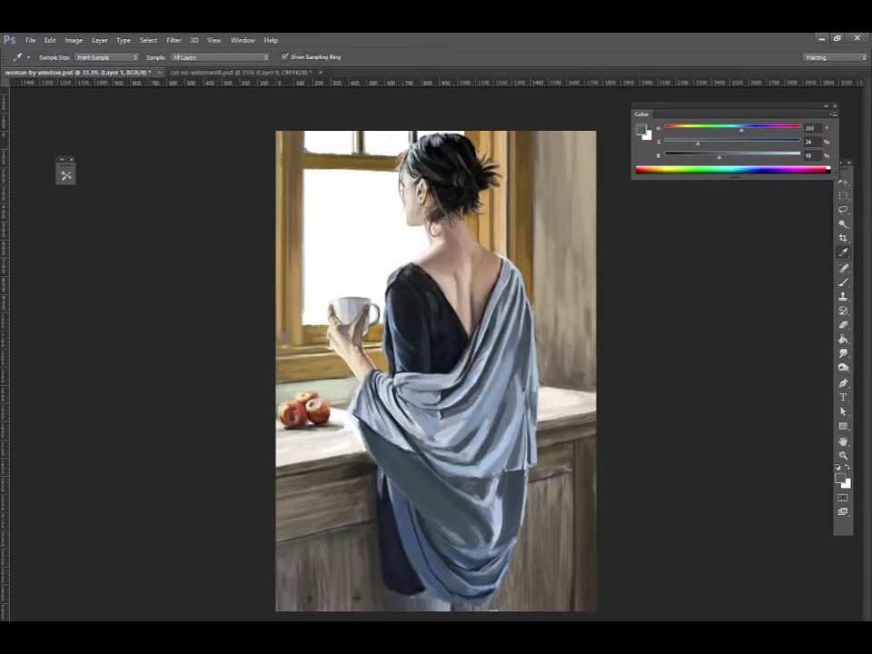
left_click_drag(696, 143, 721, 145)
- Add light blue-grey highlights across the shawl folds, varying brush size
key("bracketright")
key("bracketright")
key("bracketright")
left_click(413, 471, "alt")
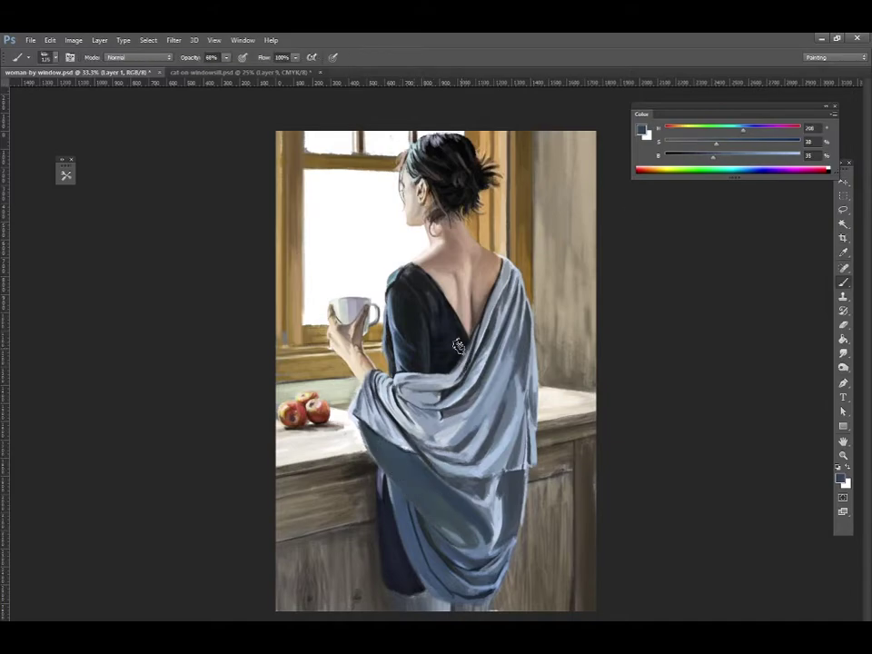
key("bracketleft")
key("bracketleft")
key("bracketleft")
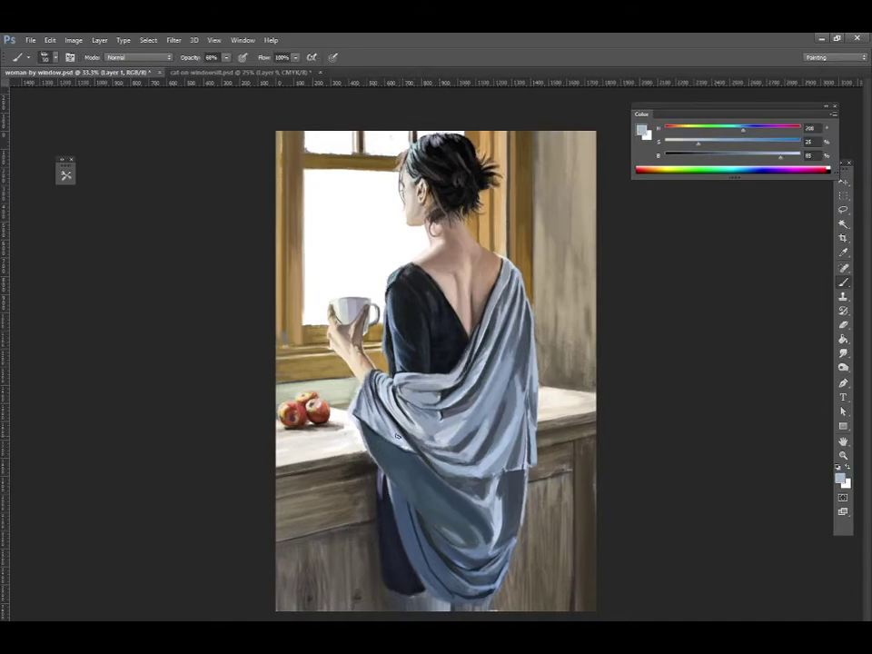
left_click(445, 424, "alt")
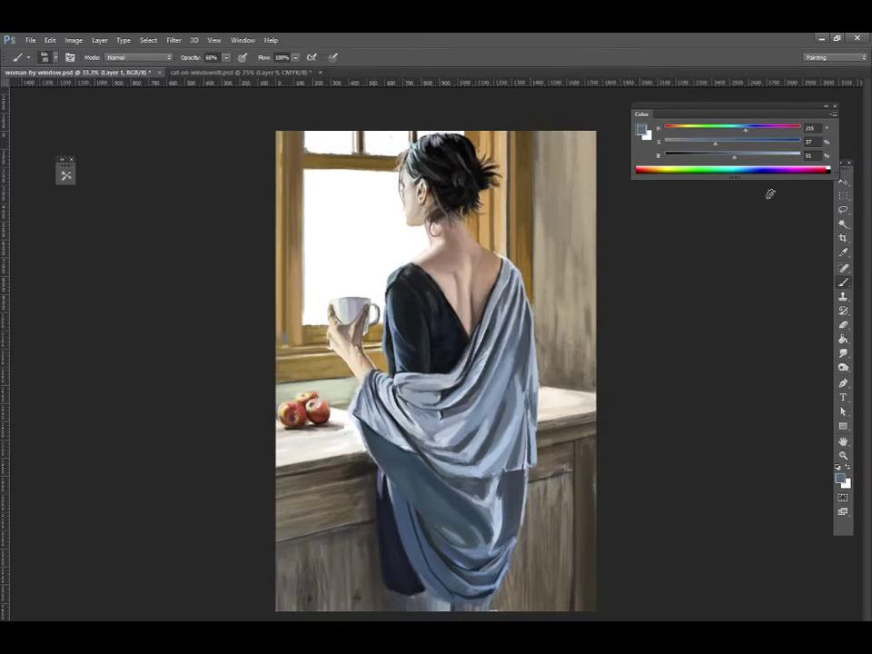
key("bracketright")
key("bracketright")
key("bracketright")
left_click(505, 406, "alt")
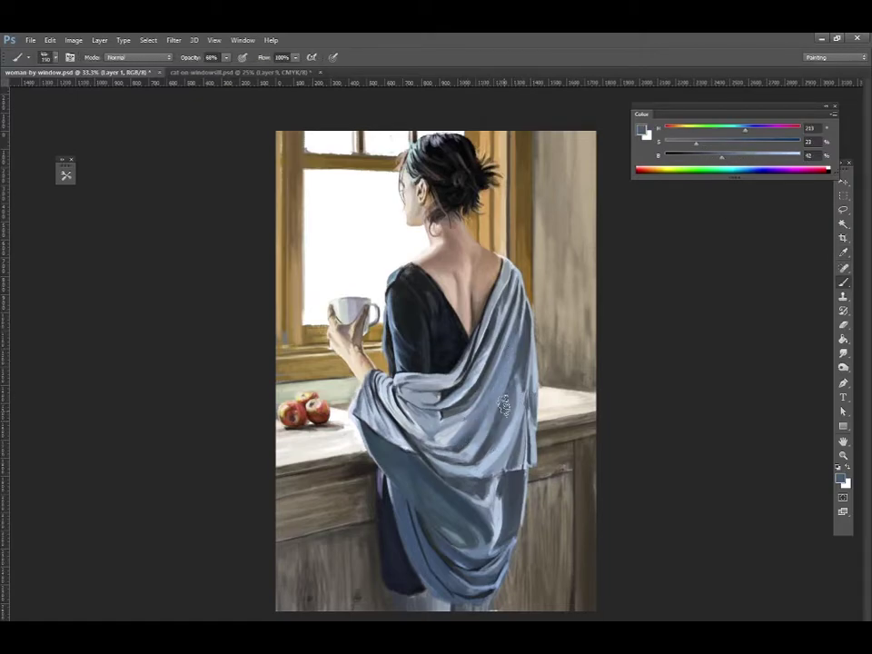
left_click(459, 466, "alt")
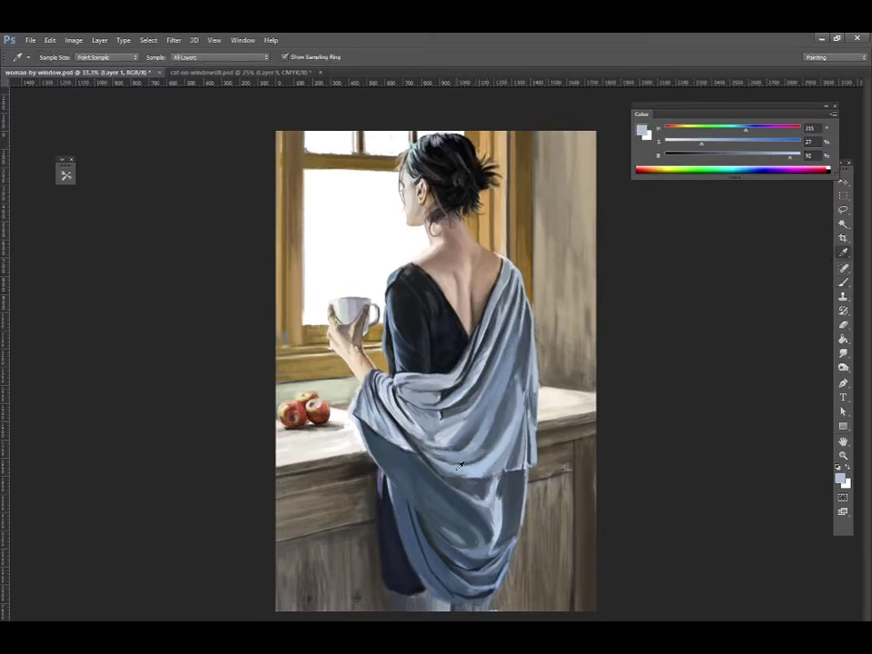
left_click(432, 461, "alt")
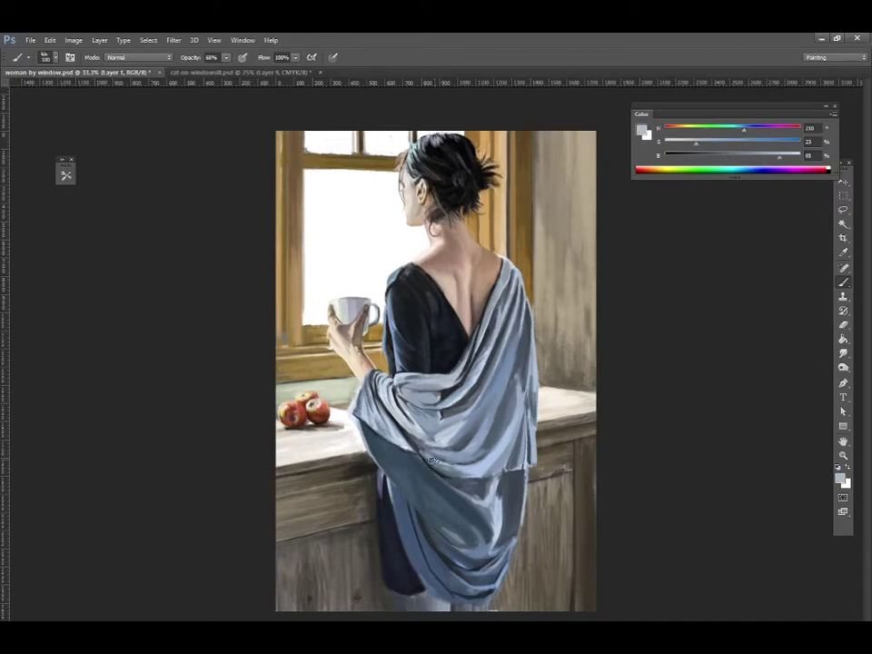
- Deepen the lower folds and dress hem with dark navy and darker blue-greys
left_click(350, 338, "alt")
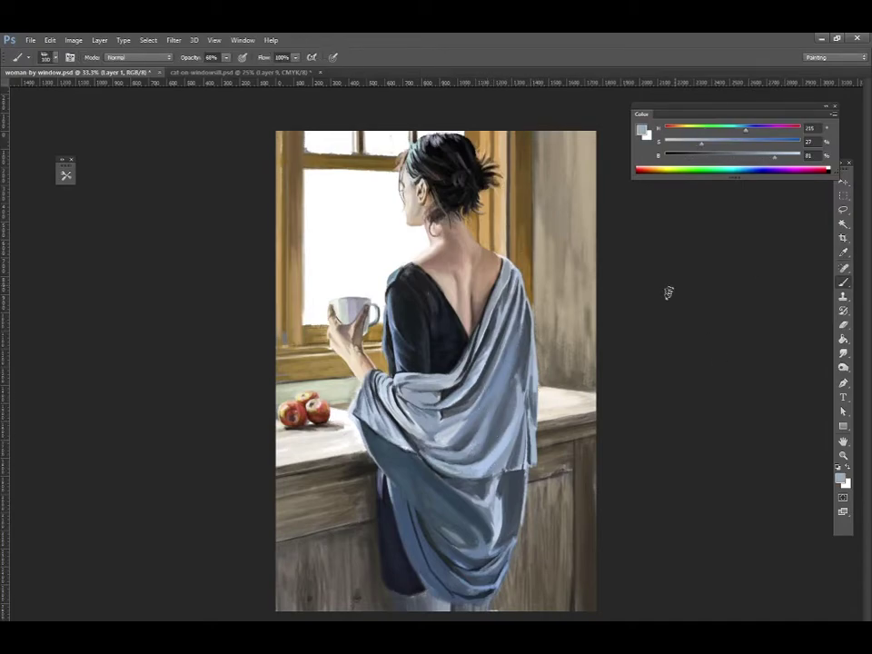
left_click(408, 345, "alt")
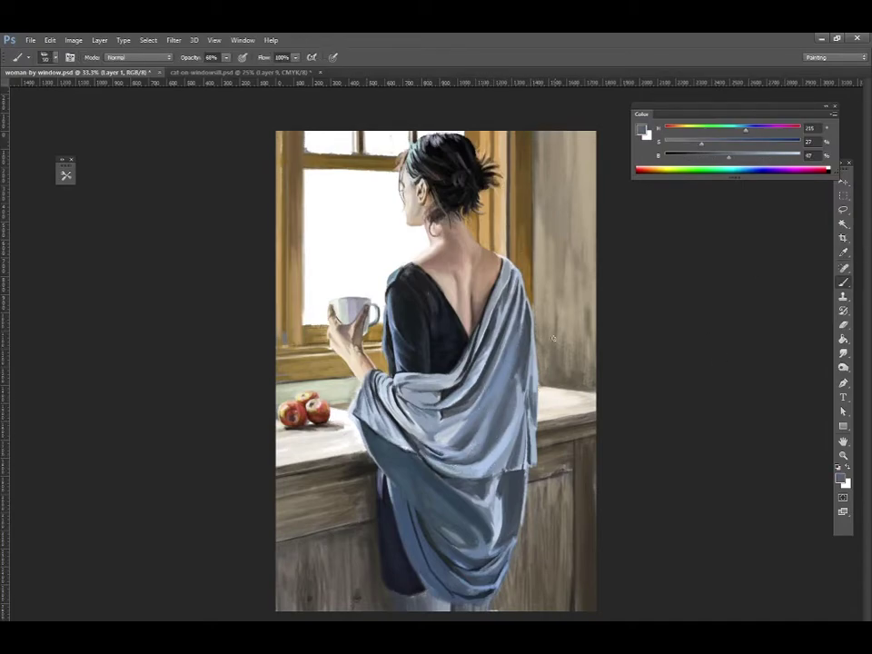
left_click(445, 317, "alt")
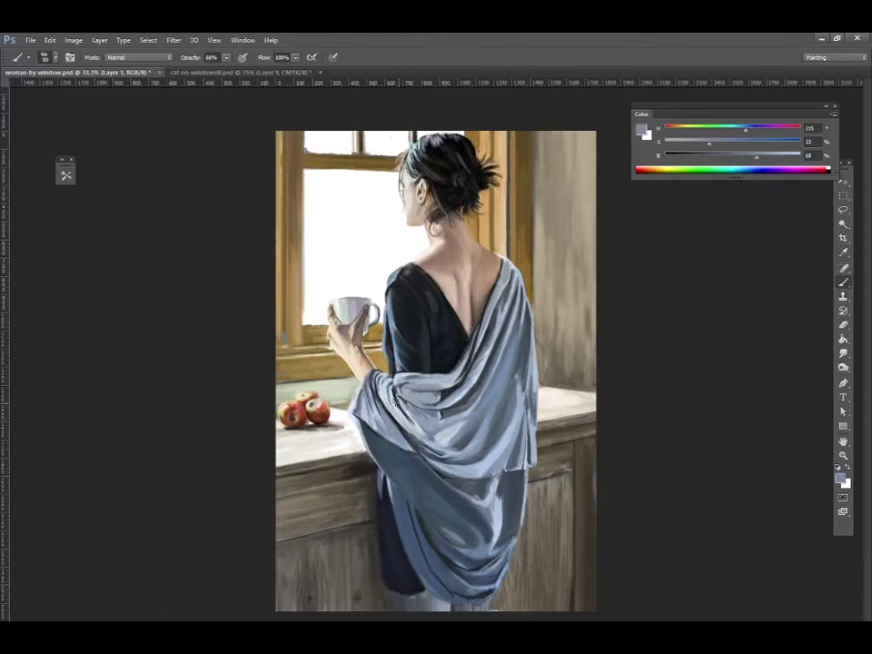
left_click(362, 411, "alt")
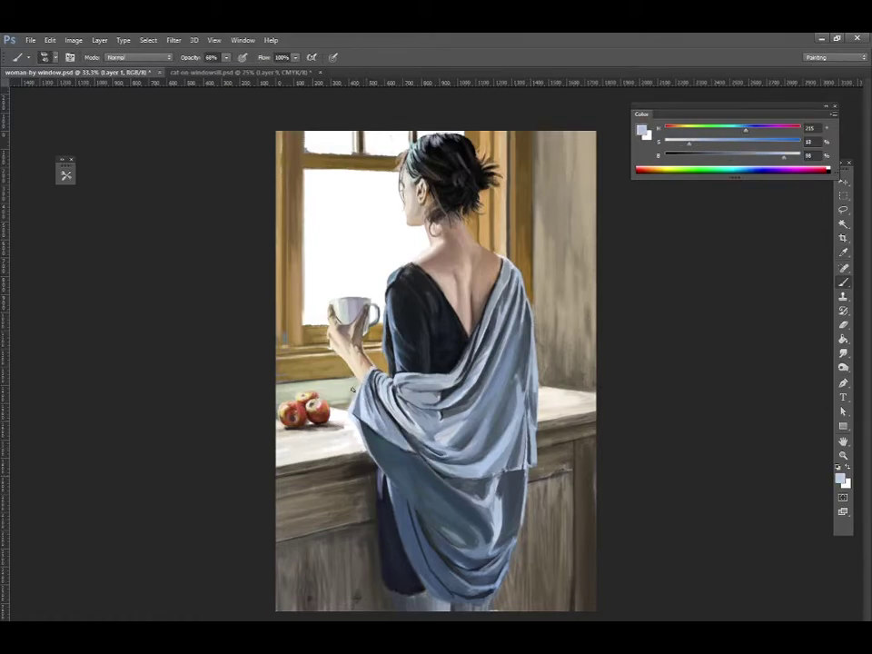
left_click(383, 451, "alt")
left_click(398, 479, "alt")
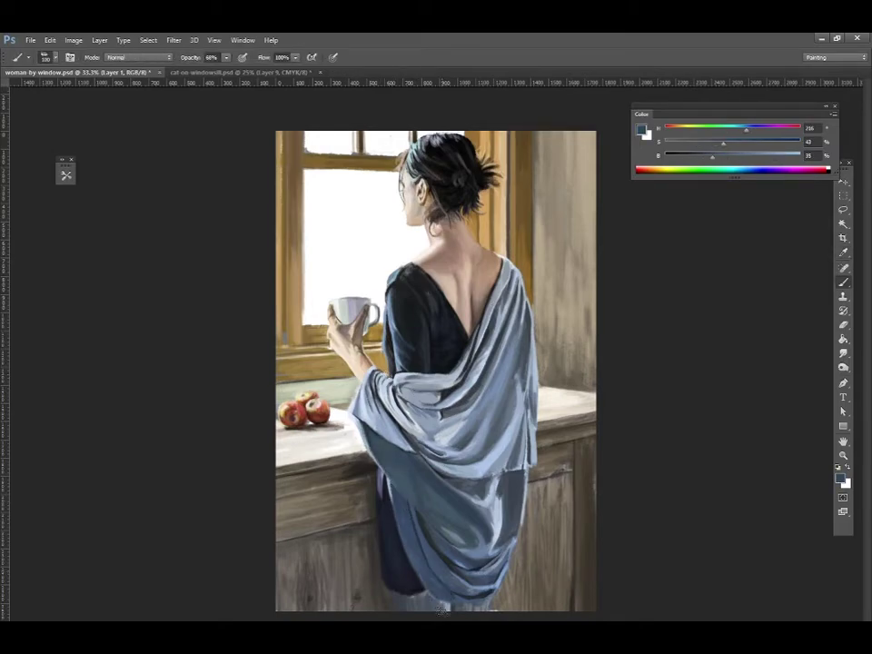
left_click_drag(713, 156, 708, 156)
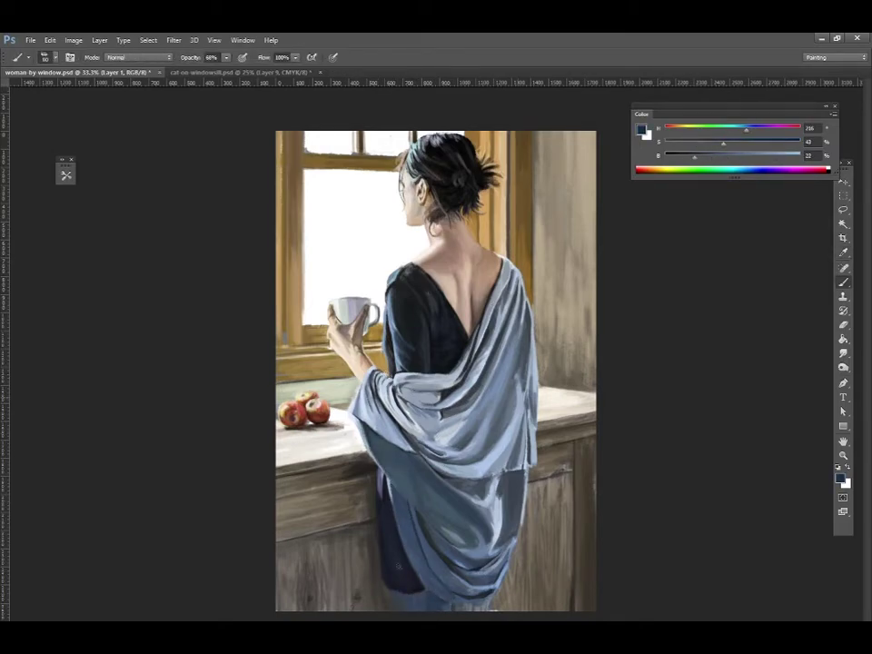
left_click(397, 592, "alt")
- Rework the shawl's blue-grey folds against the darker blue of the dress
left_click(476, 602, "alt")
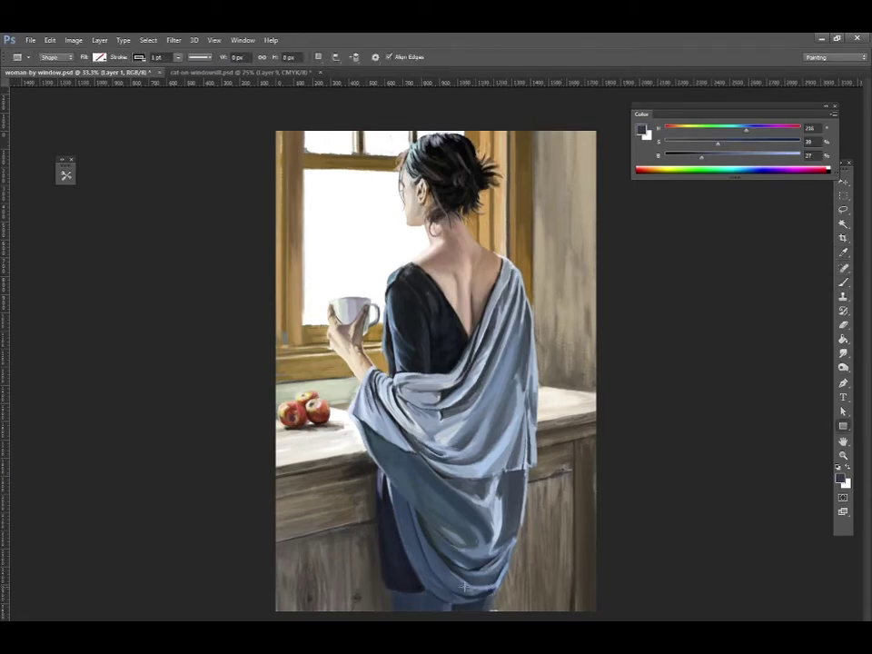
left_click(365, 454, "alt")
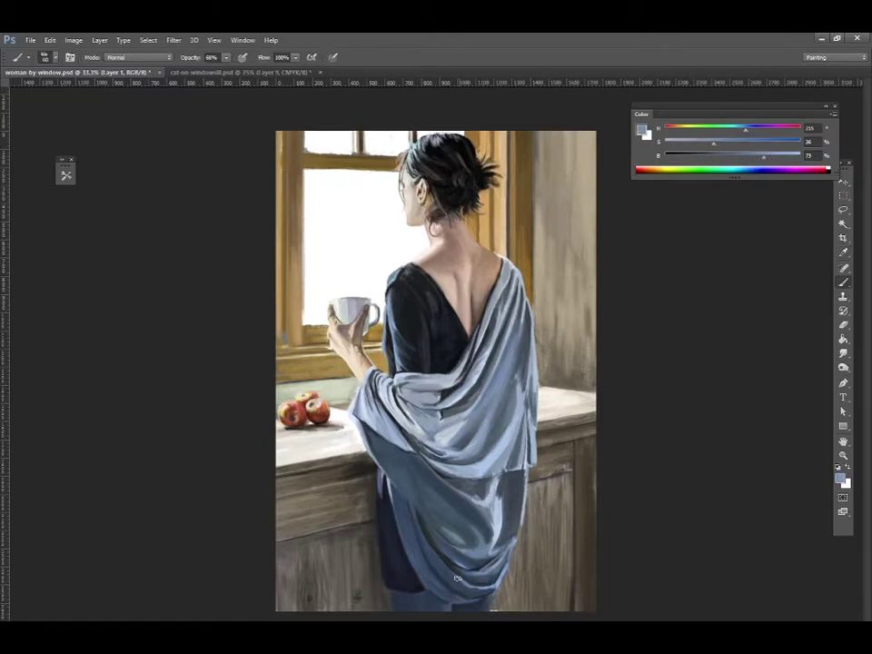
left_click(429, 419, "alt")
left_click(436, 522, "alt")
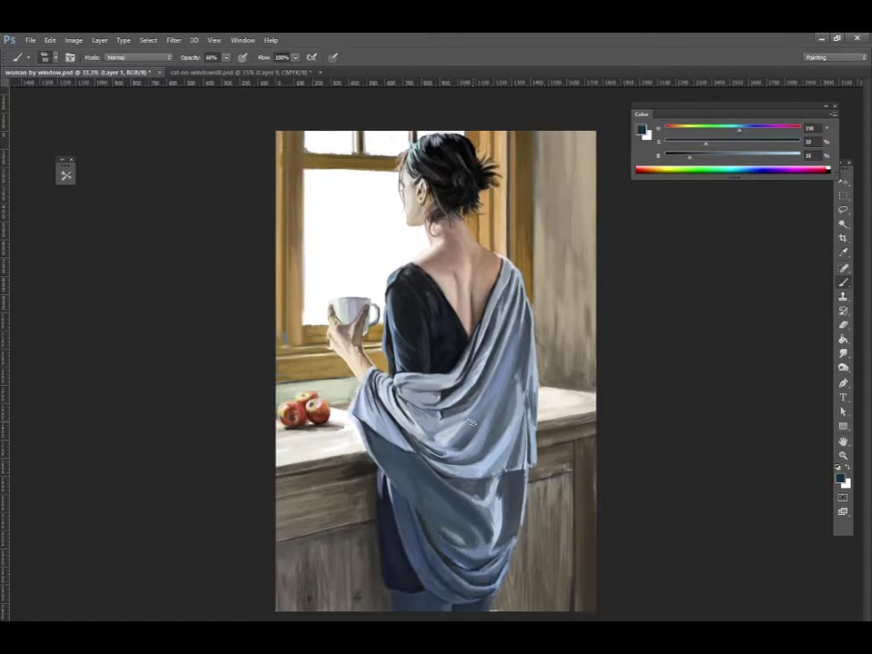
left_click(454, 367, "alt")
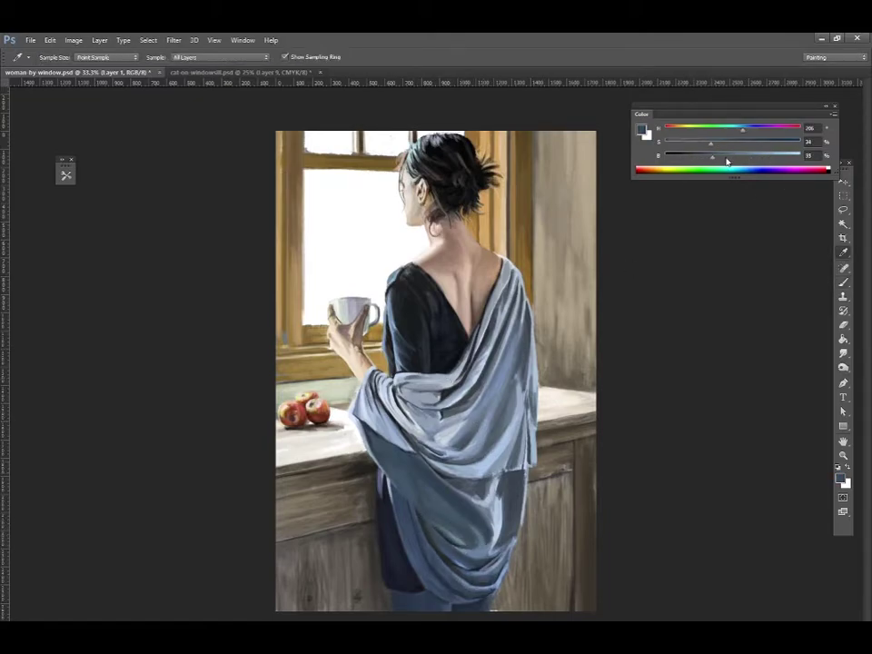
left_click(389, 362, "alt")
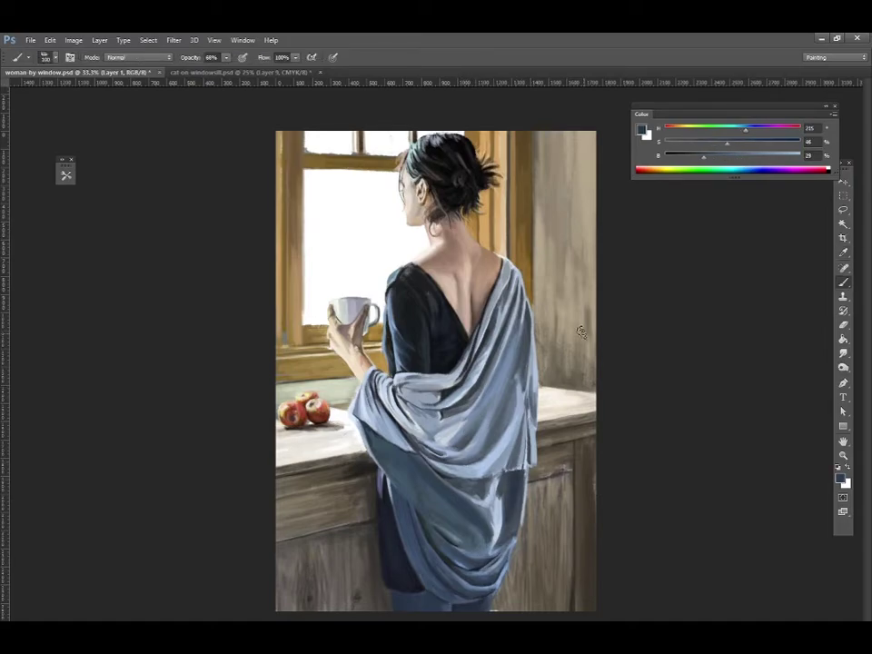
key("bracketleft")
key("bracketleft")
key("bracketleft")
- Model the lower drape with light blues and deep shadow blues using finer strokes
left_click(494, 518, "alt")
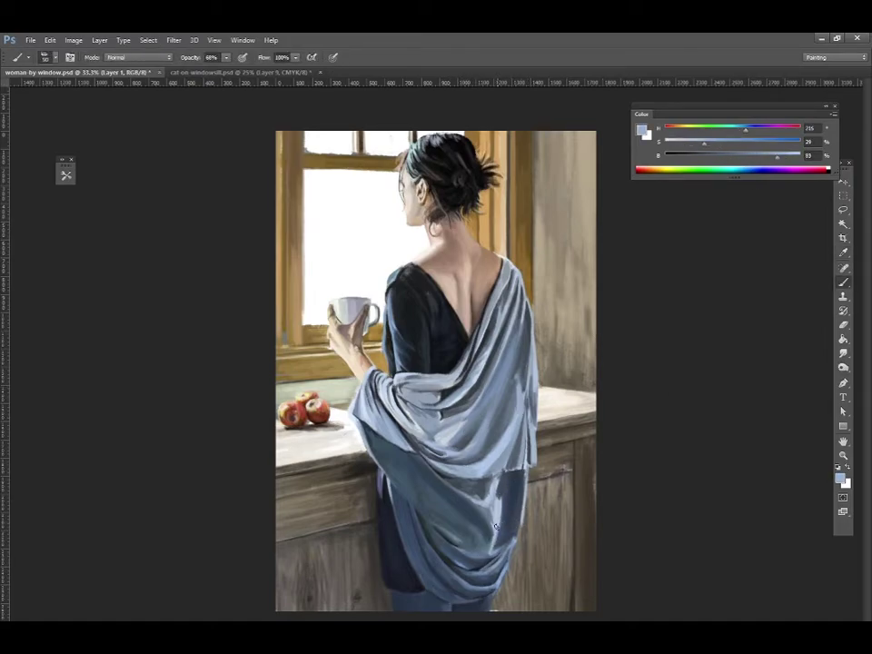
left_click(488, 505, "alt")
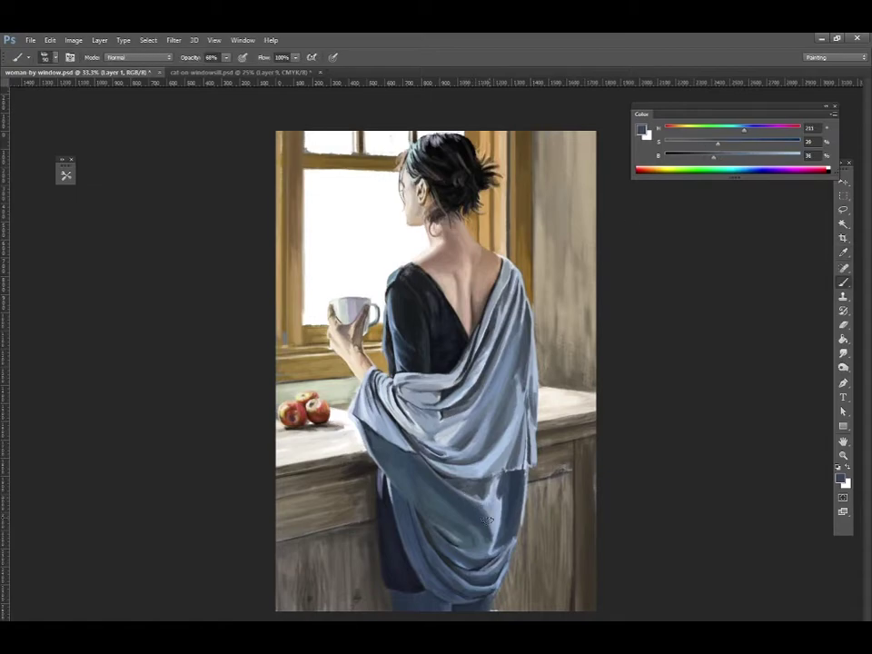
left_click(527, 409, "alt")
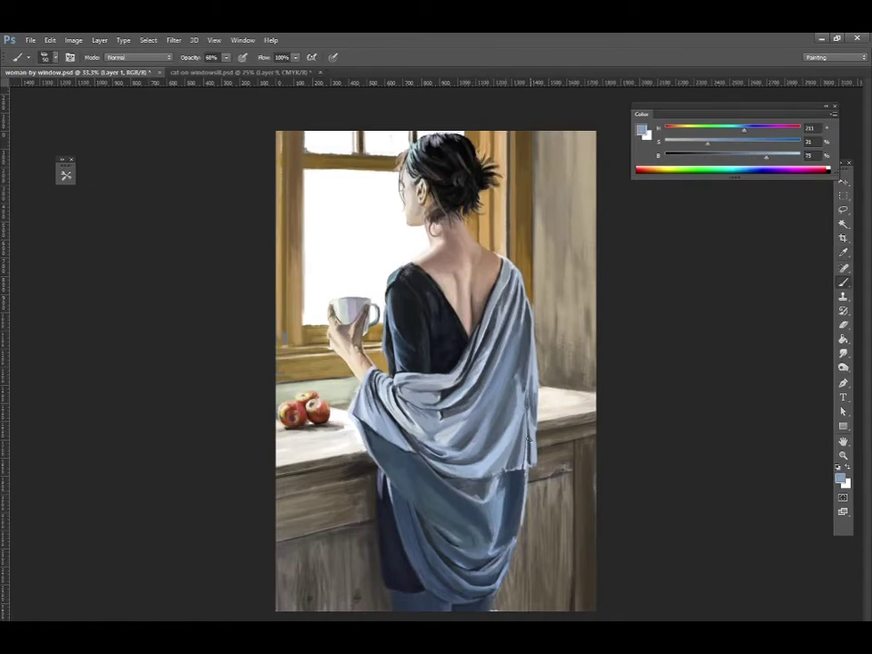
left_click(381, 390, "alt")
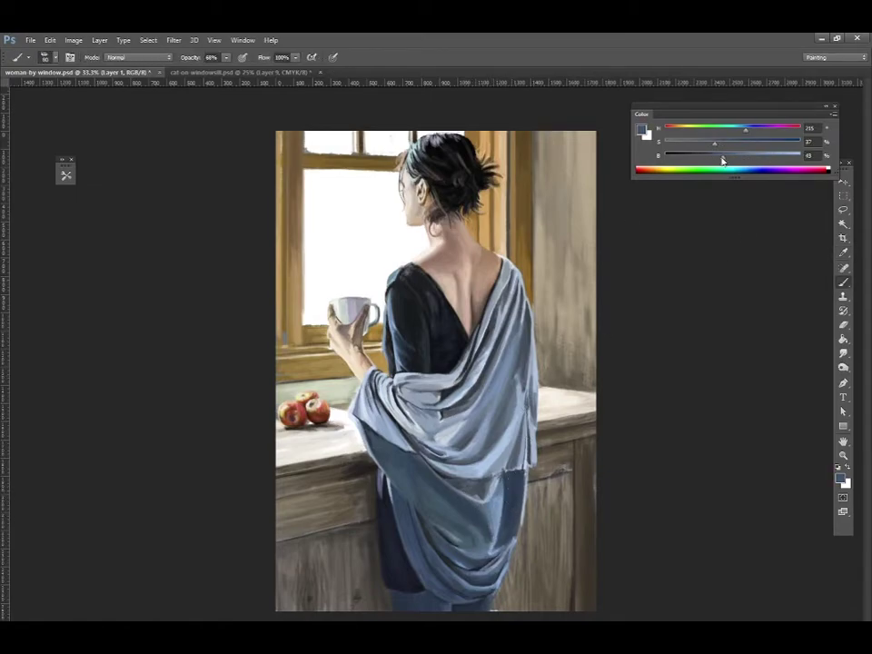
left_click(489, 479, "alt")
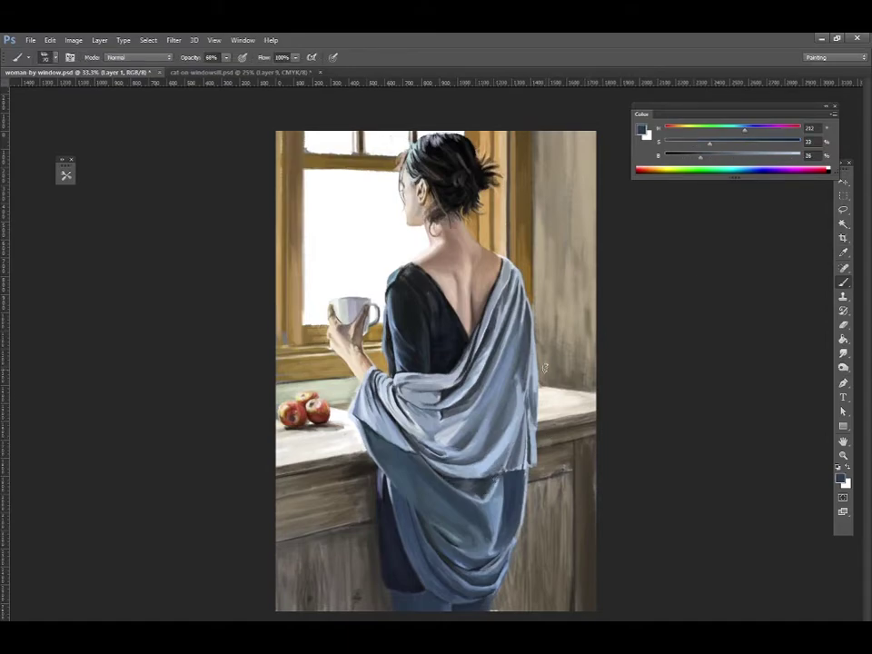
left_click(368, 362, "alt")
left_click(496, 491, "alt")
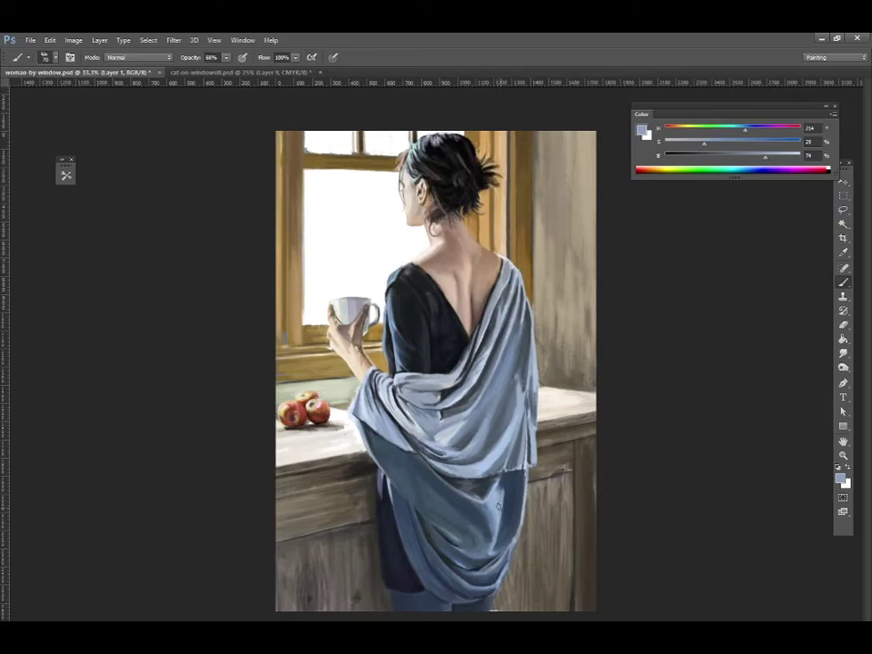
left_click(534, 364, "alt")
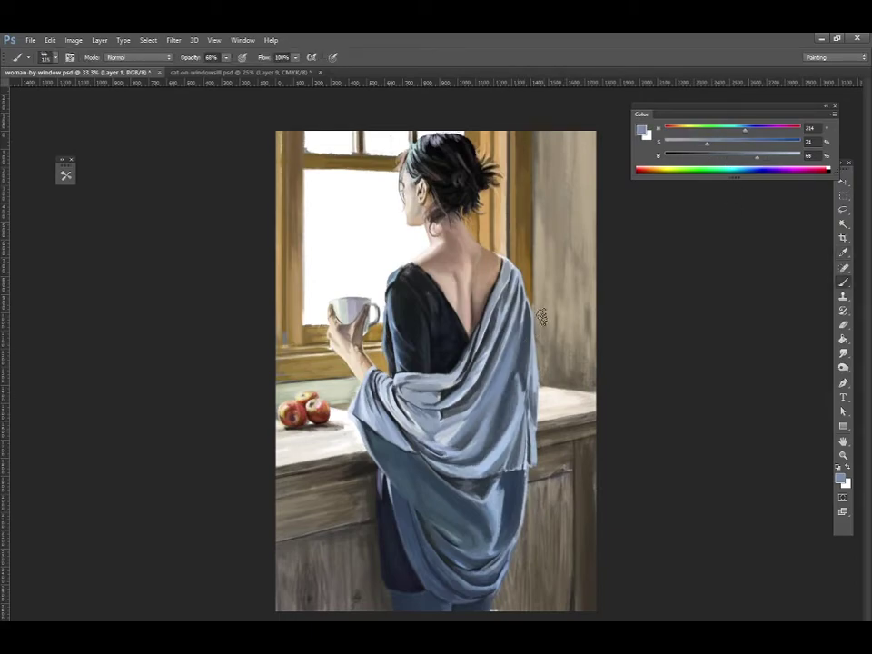
- Add near-white and pale blue highlights to the shawl near the arm
key("bracketright")
key("bracketright")
key("bracketright")
left_click(389, 238, "alt")
key("bracketleft")
key("bracketleft")
key("bracketleft")
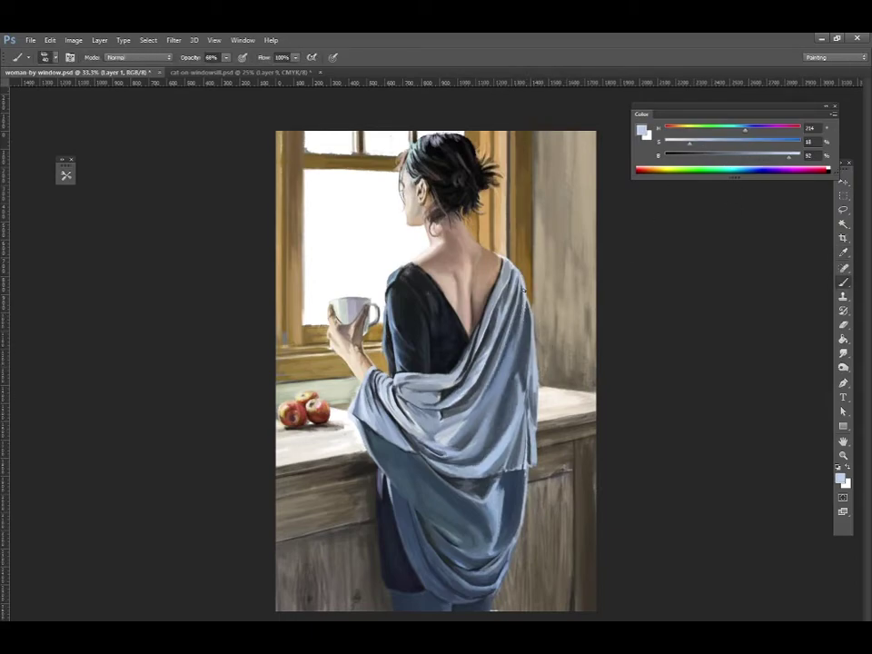
left_click(391, 313, "alt")
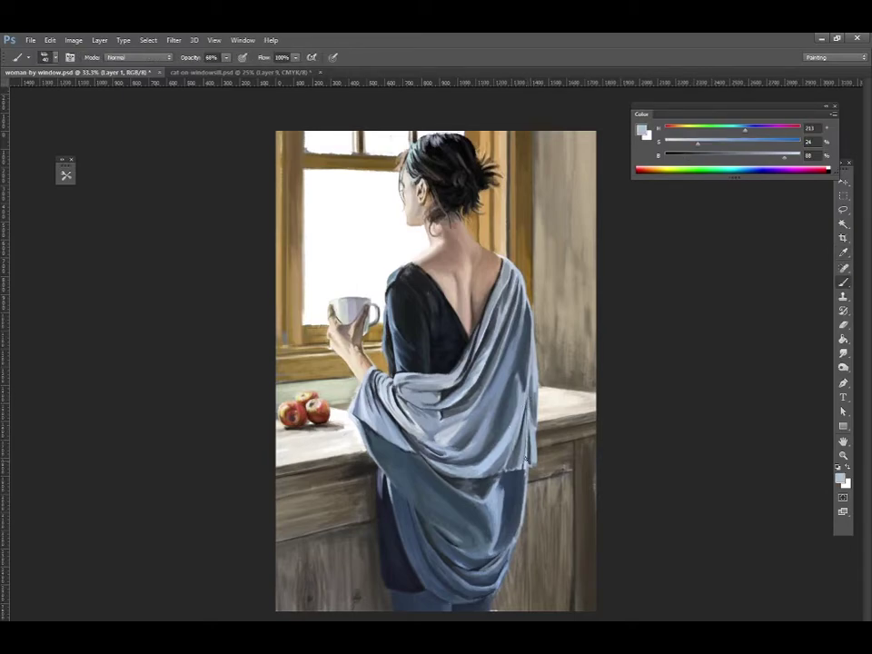
left_click(391, 343, "alt")
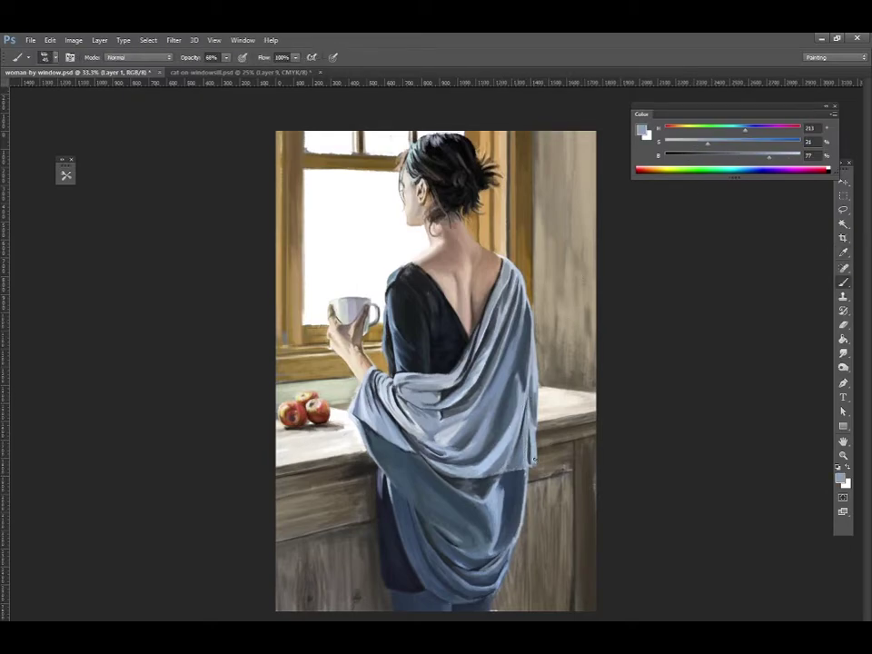
left_click(398, 336, "alt")
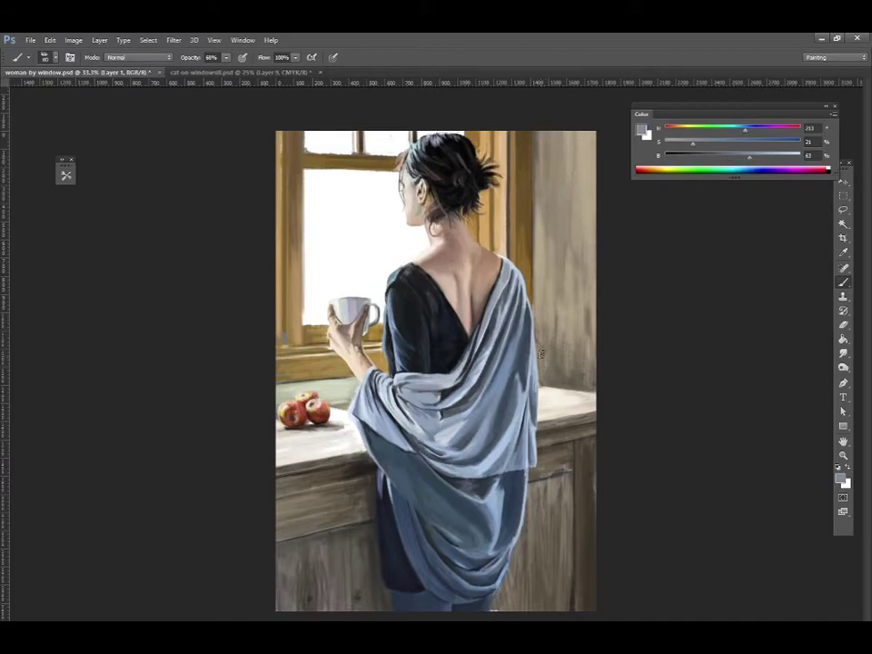
- Paint saturated blues, dark shadows and window-light highlights through the mid-shawl folds
left_click(442, 438, "alt")
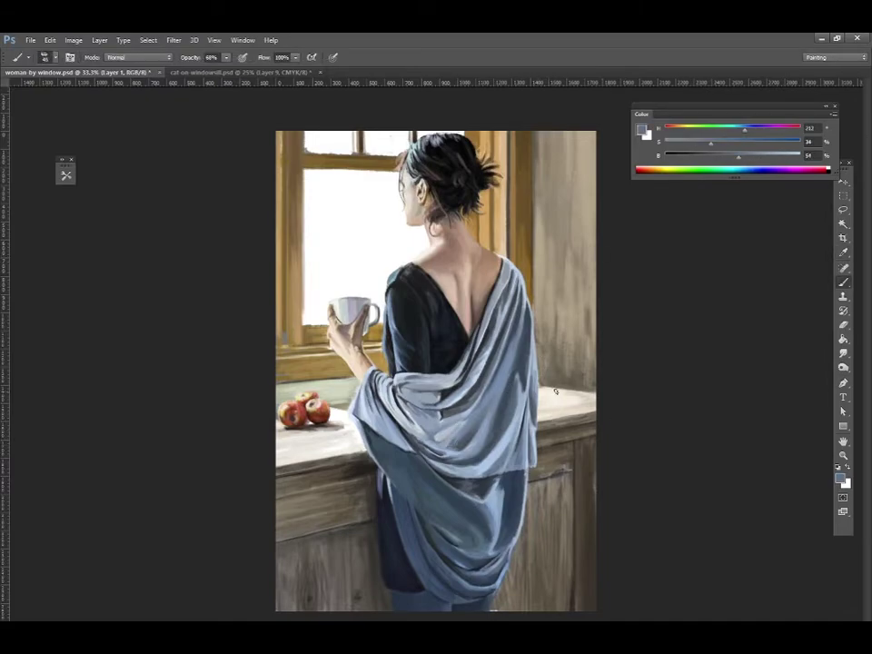
left_click(490, 438, "alt")
left_click(421, 404, "alt")
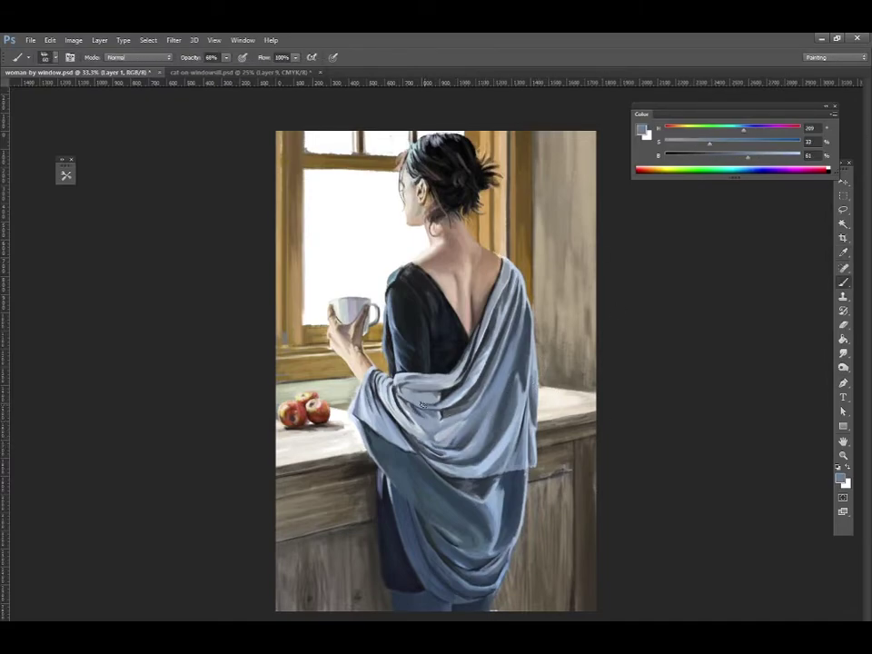
left_click(304, 294, "alt")
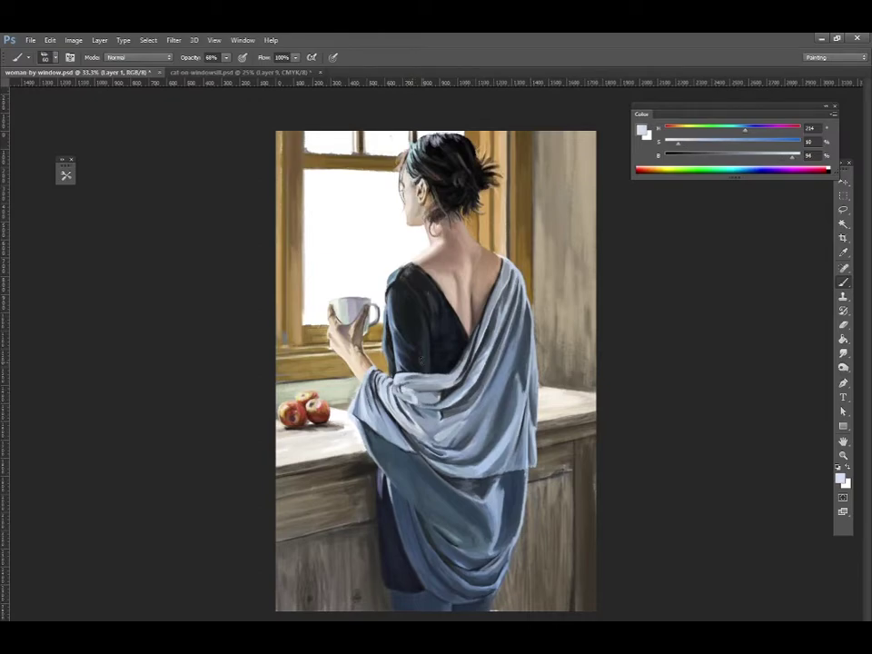
left_click(402, 388, "alt")
left_click(427, 409, "alt")
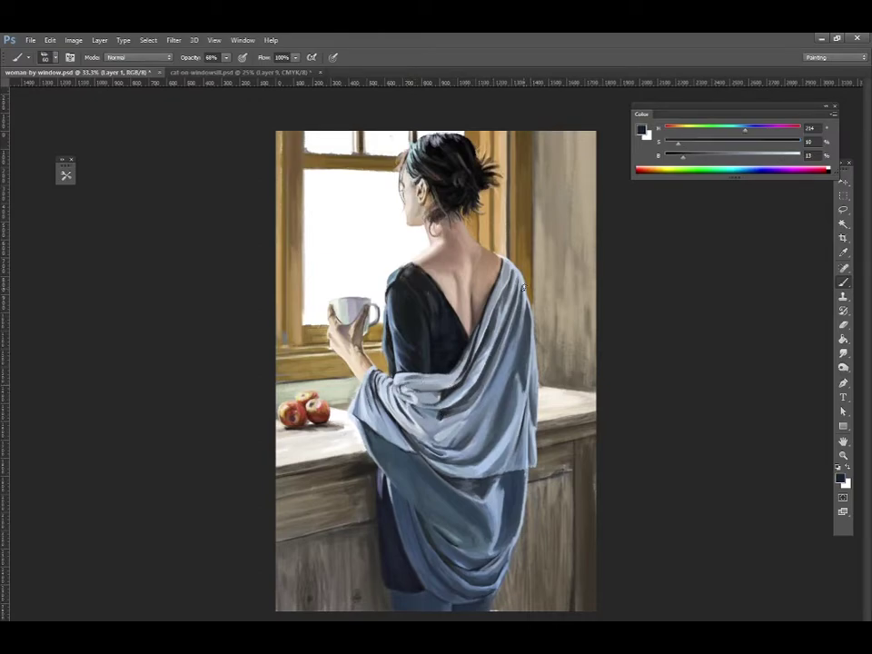
left_click_drag(777, 156, 738, 157)
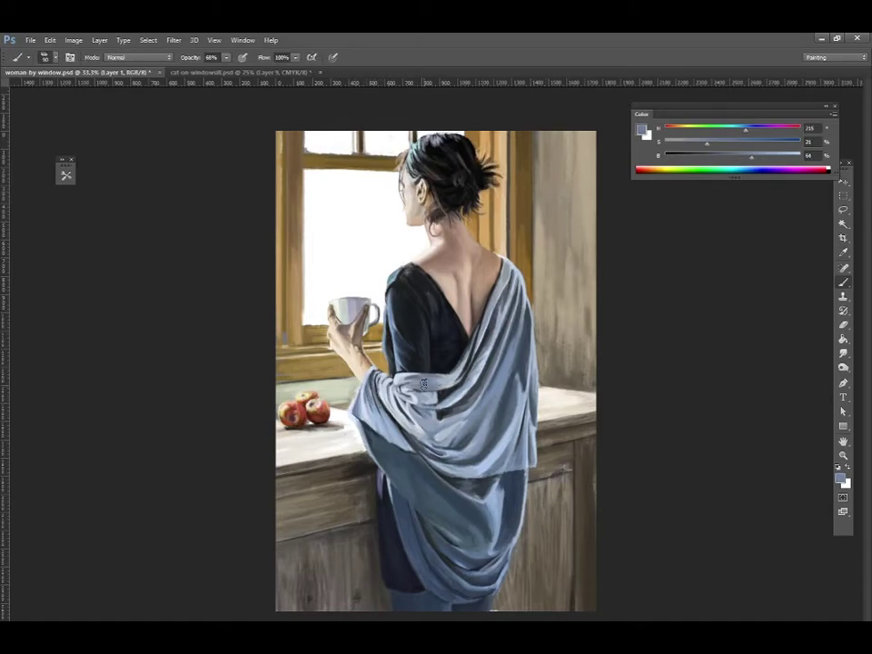
- Broaden the drape's light blue-grey highlights where it crosses the dark navy dress
left_click(397, 424, "alt")
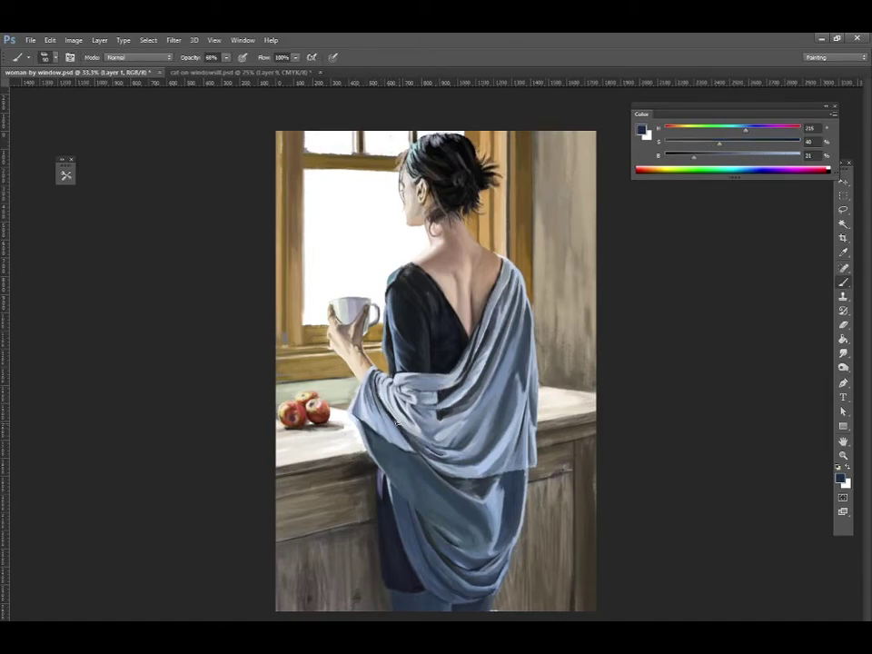
left_click(525, 298, "alt")
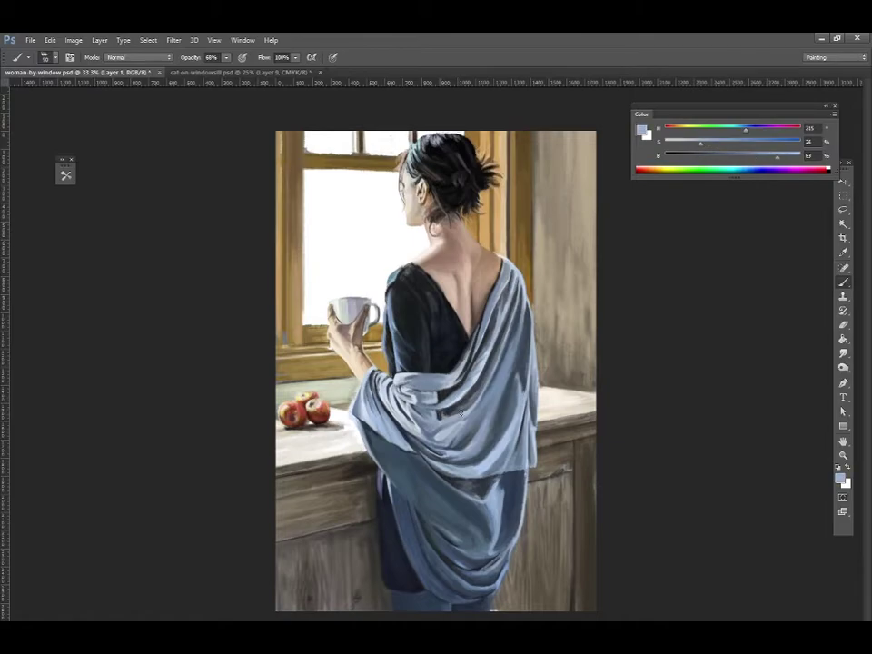
left_click(525, 298, "alt")
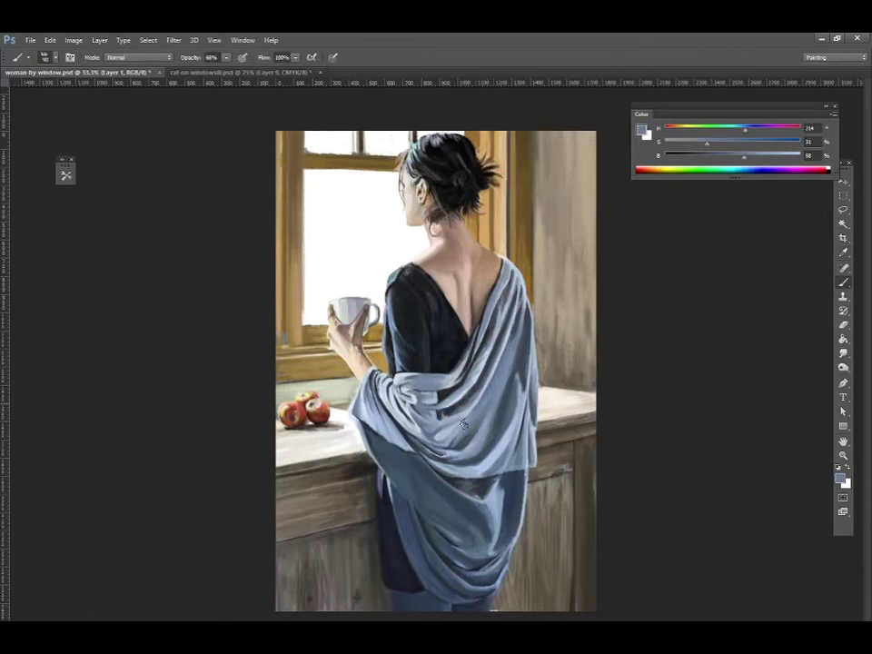
key("bracketright")
key("bracketright")
key("bracketright")
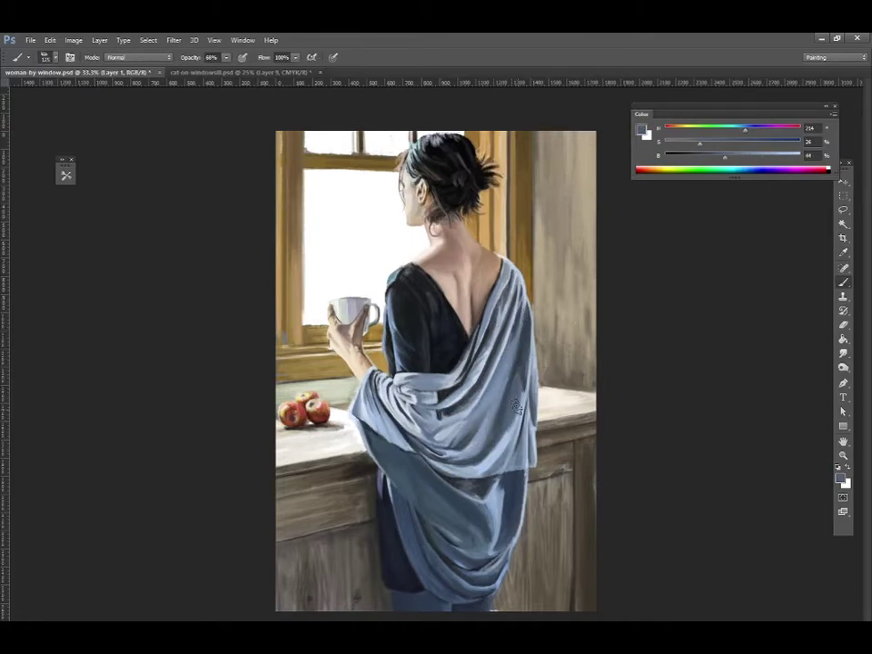
left_click(497, 465, "alt")
left_click(489, 438, "alt")
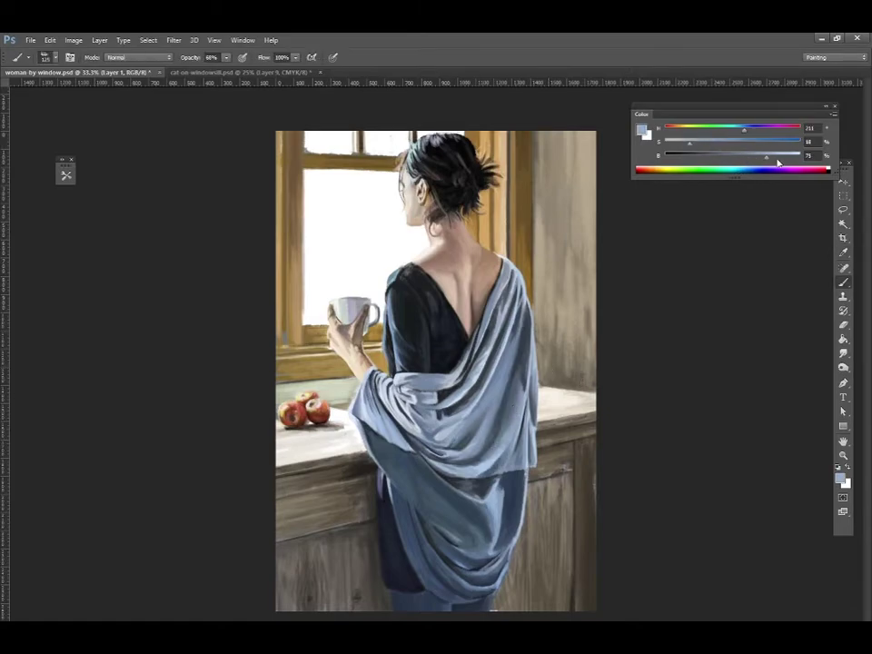
key("bracketleft")
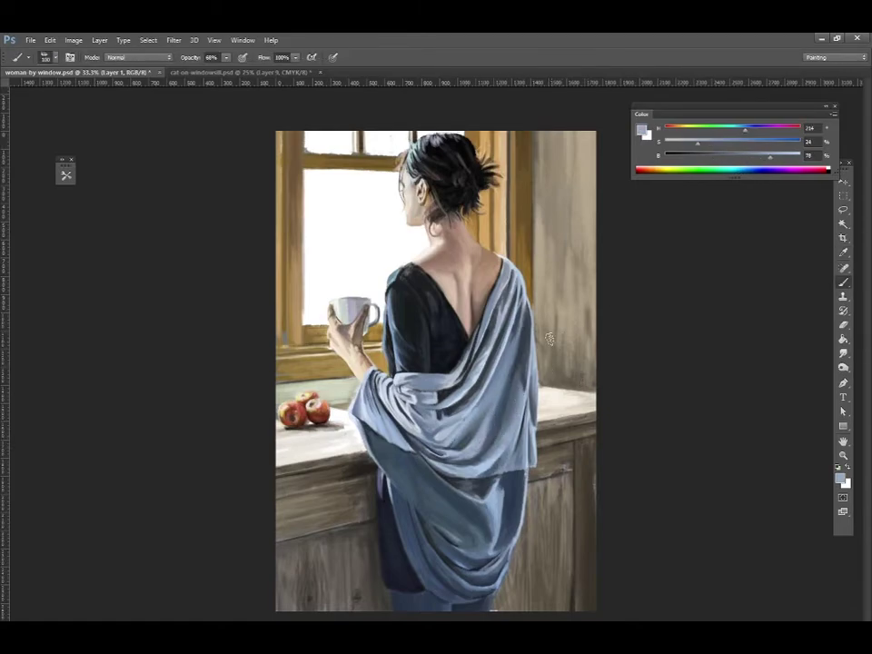
- Deepen the lower drape's shadows with darker blues using a smaller brush
left_click(522, 387, "alt")
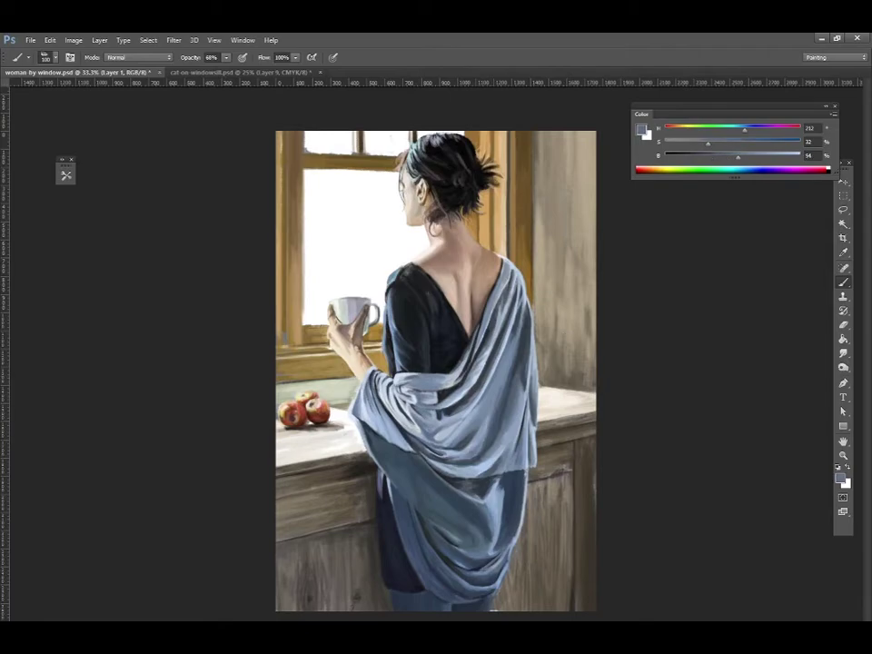
left_click(497, 554, "alt")
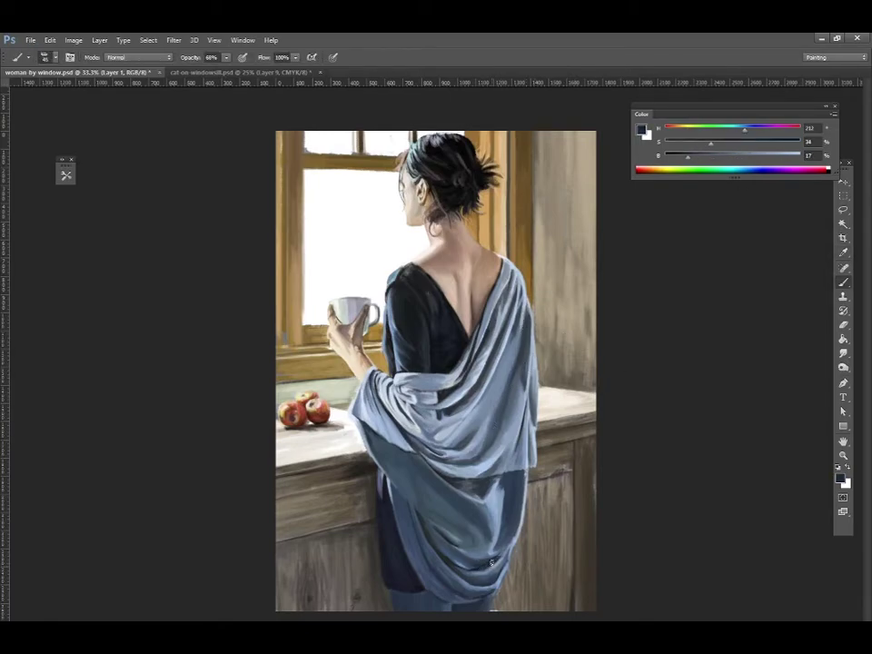
left_click(505, 556, "alt")
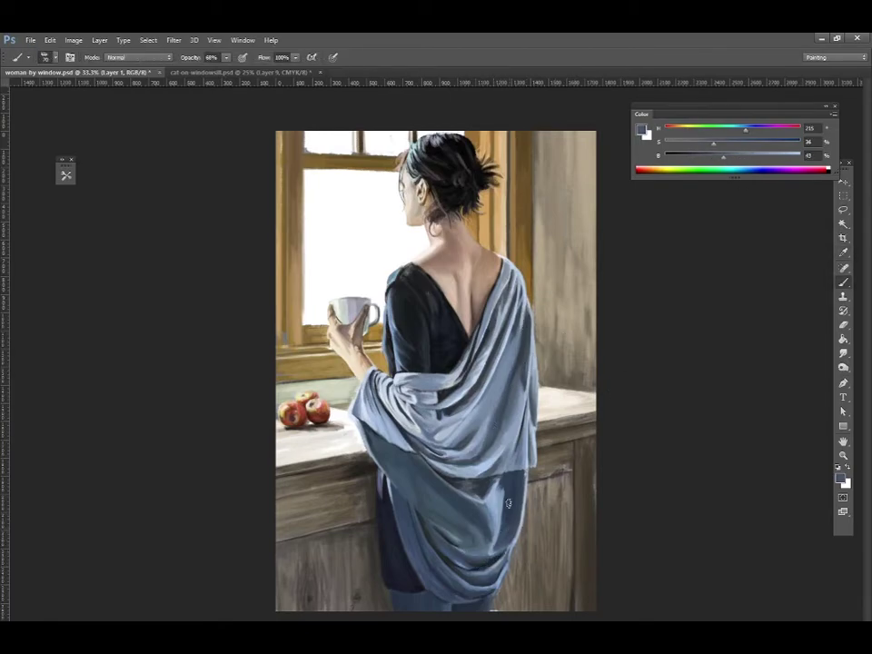
key("bracketleft")
key("bracketleft")
left_click(525, 474, "alt")
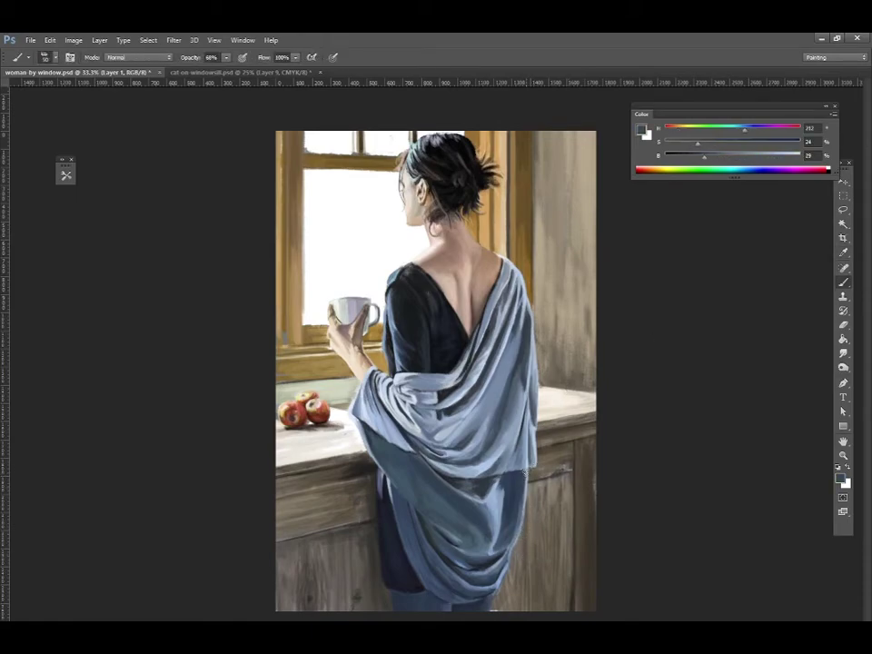
left_click(464, 488, "alt")
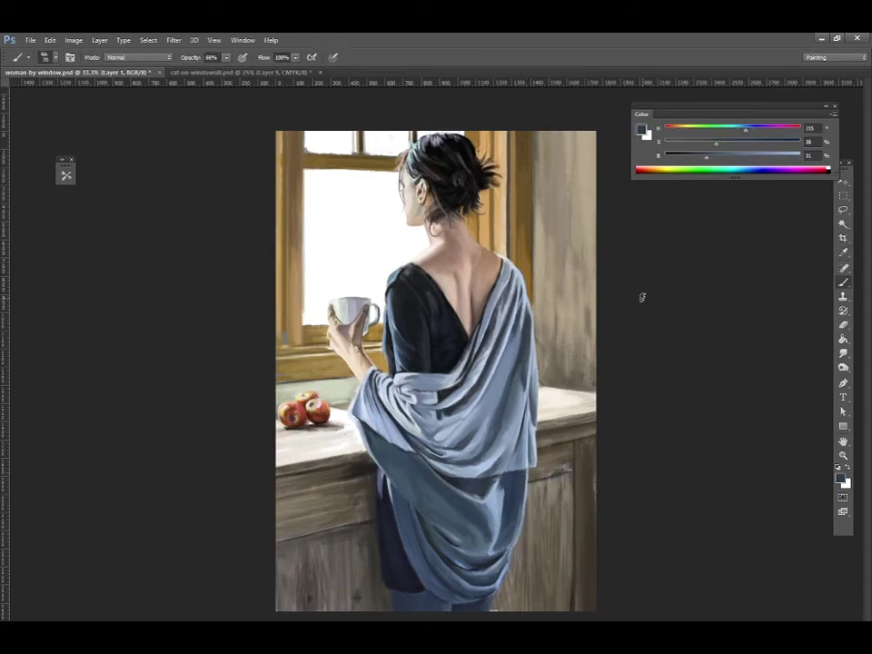
left_click(498, 432, "alt")
left_click(520, 396, "alt")
- Sample light, dark and pinkish skin tones from the neck and ear area
left_click(488, 482, "alt")
left_click(410, 207, "alt")
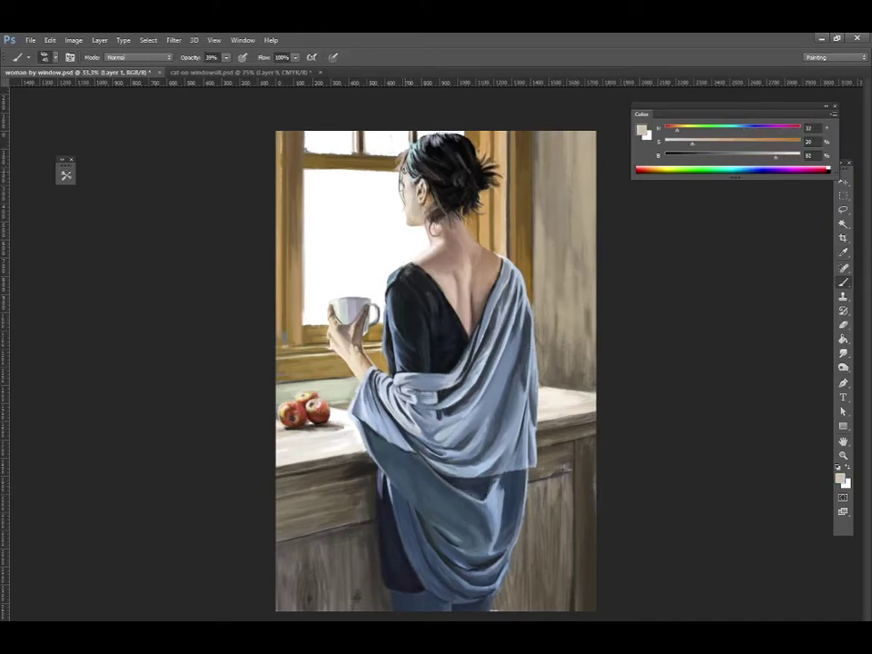
left_click(411, 223, "alt")
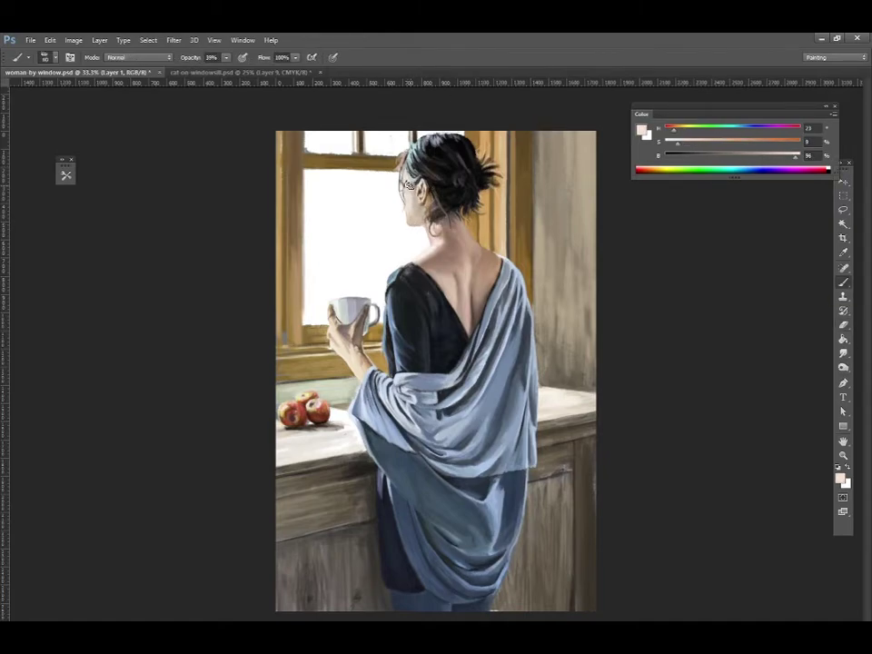
left_click(406, 173, "alt")
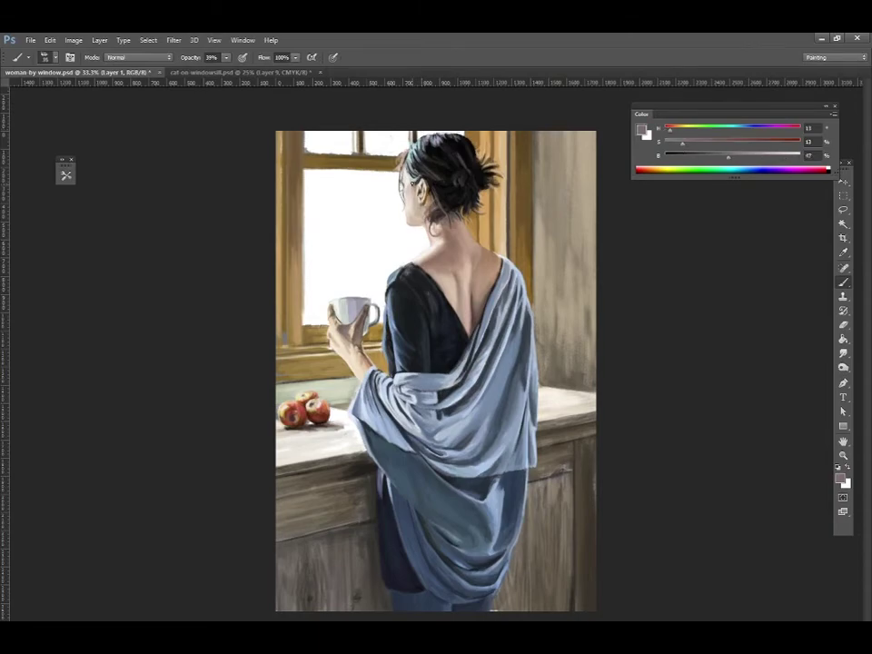
left_click(426, 206, "alt")
left_click(410, 201, "alt")
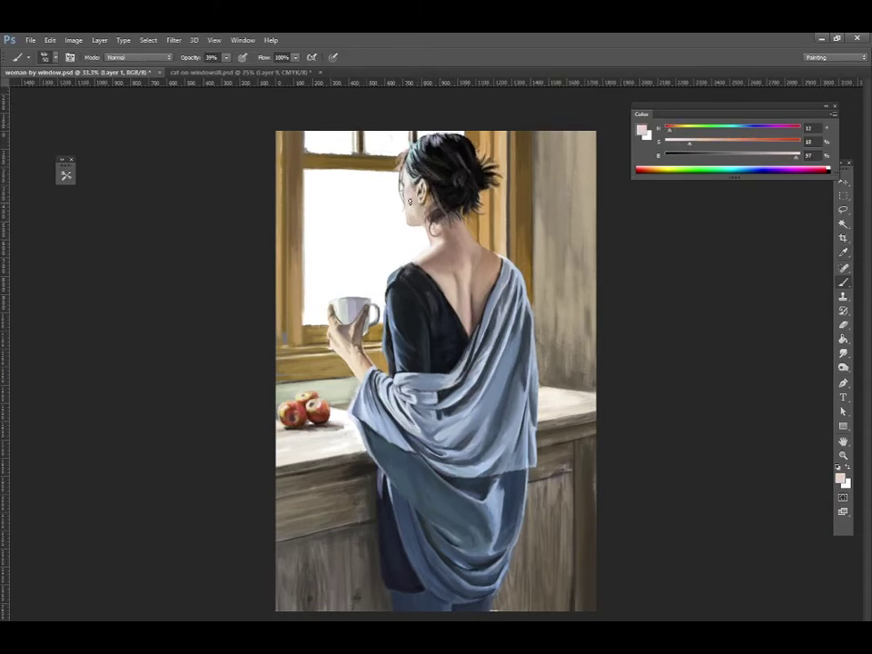
left_click(406, 195, "alt")
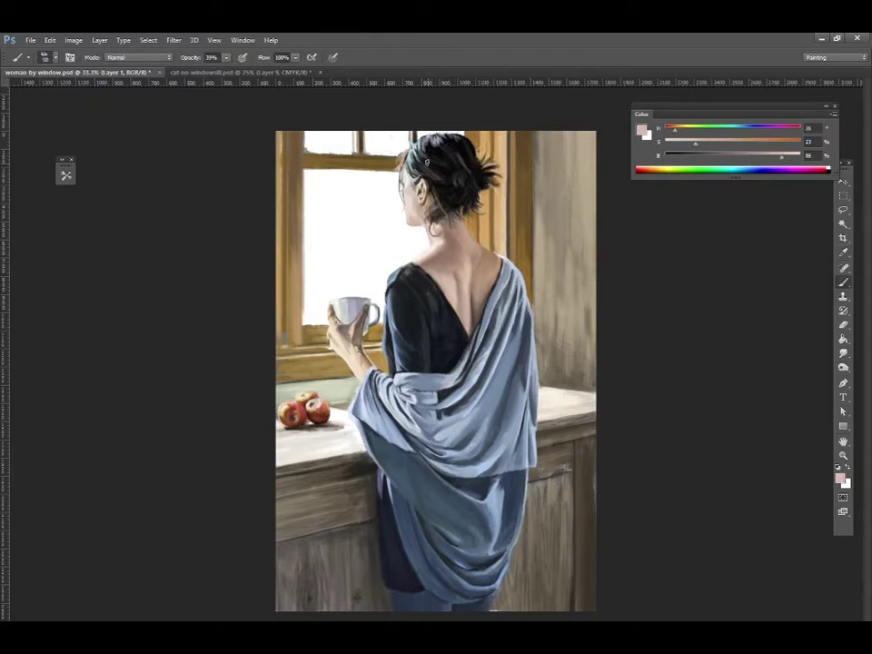
- Deepen the paint colour to dark brown, sample hair and skin tones, and set brush opacity near 59%
left_click(721, 156)
left_click_drag(685, 142, 736, 144)
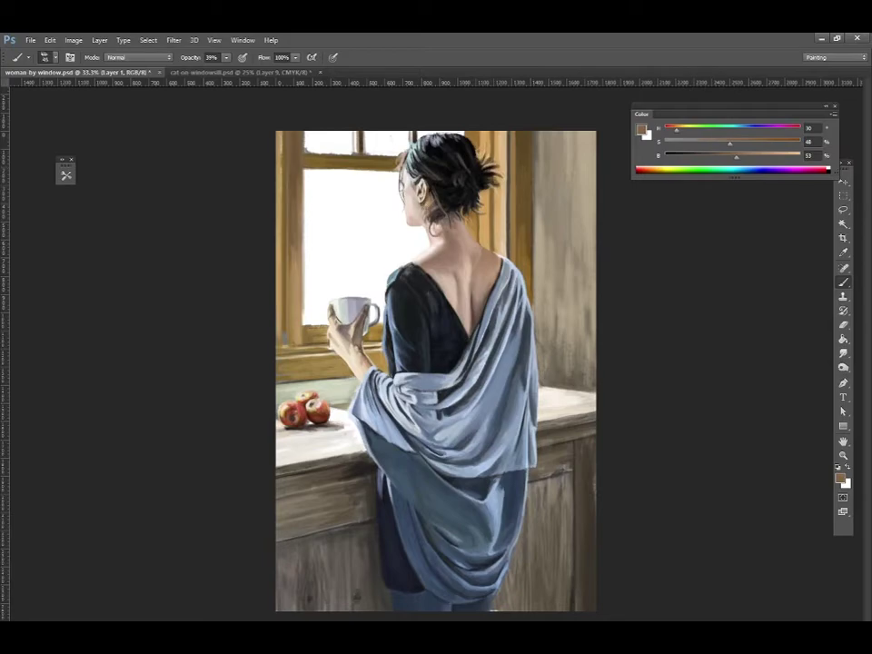
left_click(422, 210, "alt")
left_click(447, 168, "alt")
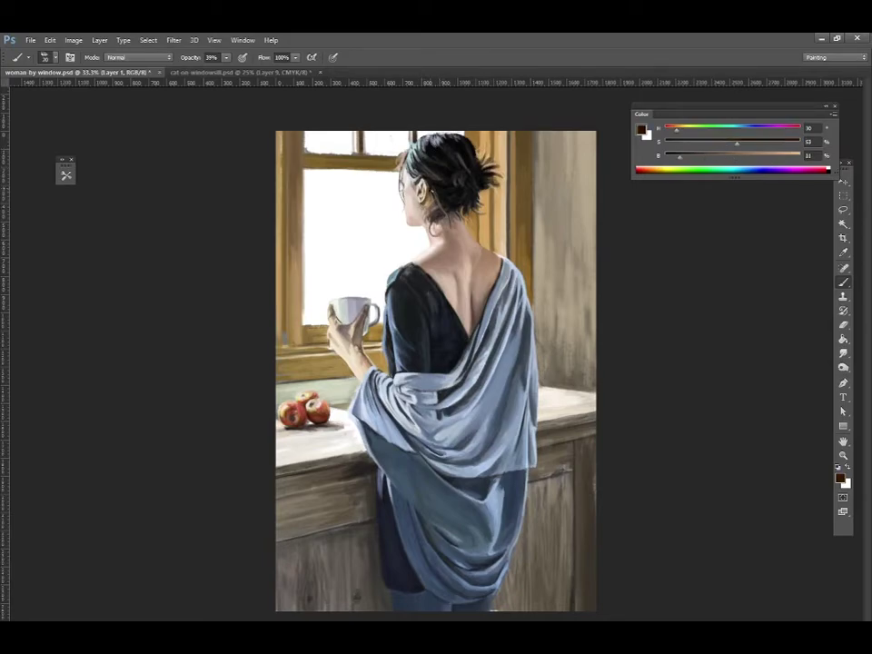
left_click(418, 206, "alt")
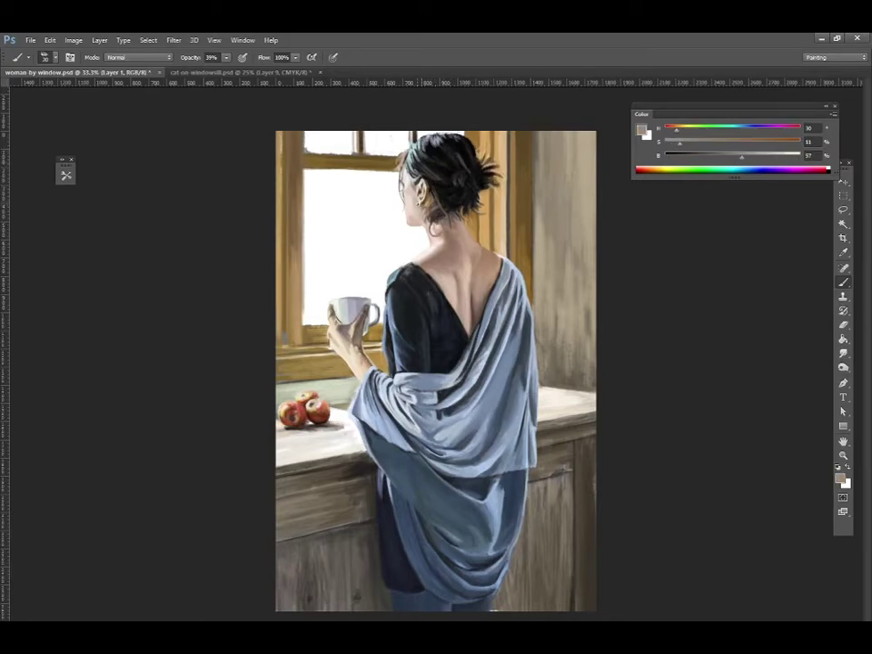
key("5")
key("9")
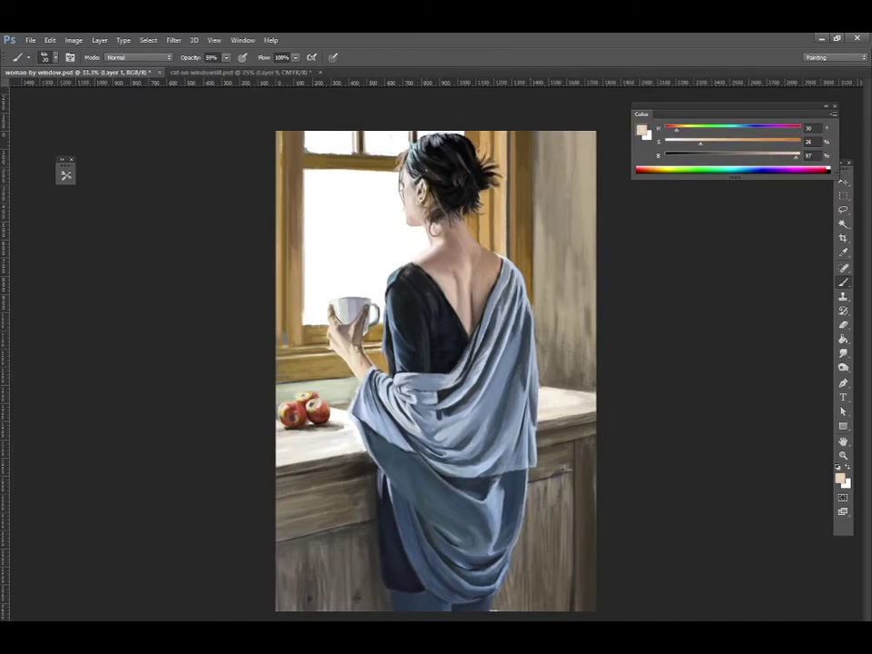
- Shift the colour to pale beige, then resample dark hair browns and light tans around the head
left_click(791, 157)
left_click(672, 141)
left_click(450, 168, "alt")
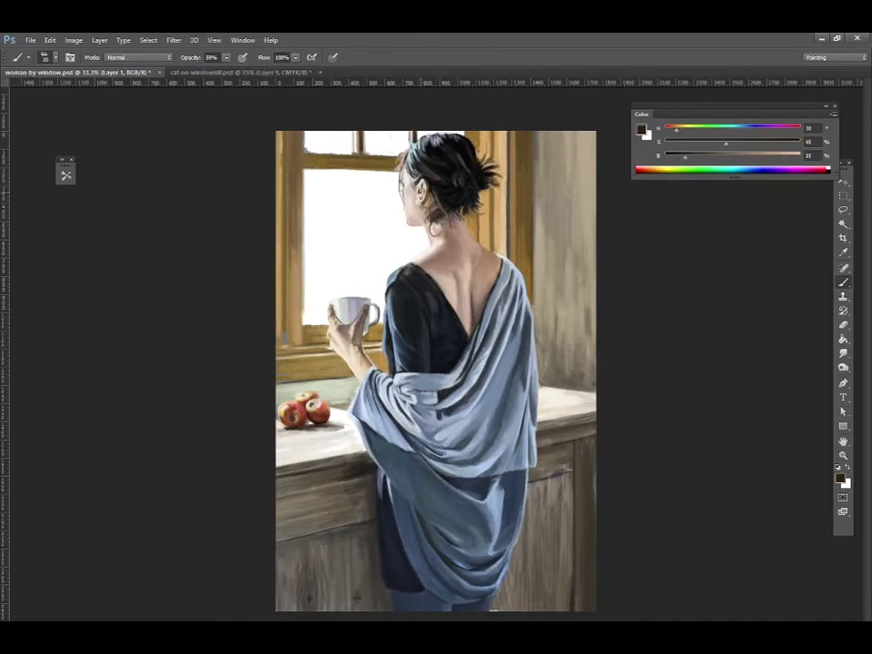
left_click(438, 170, "alt")
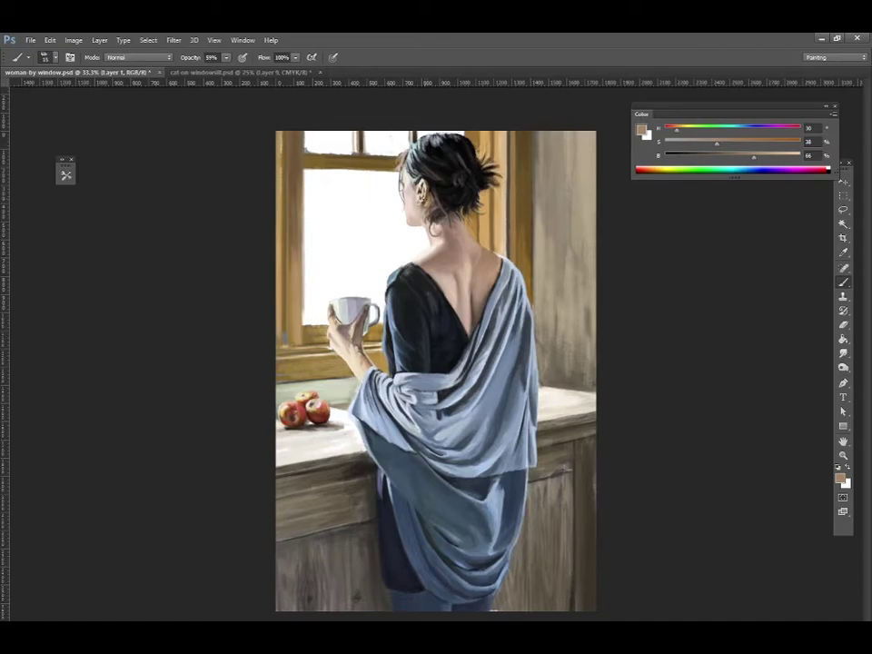
left_click(449, 170, "alt")
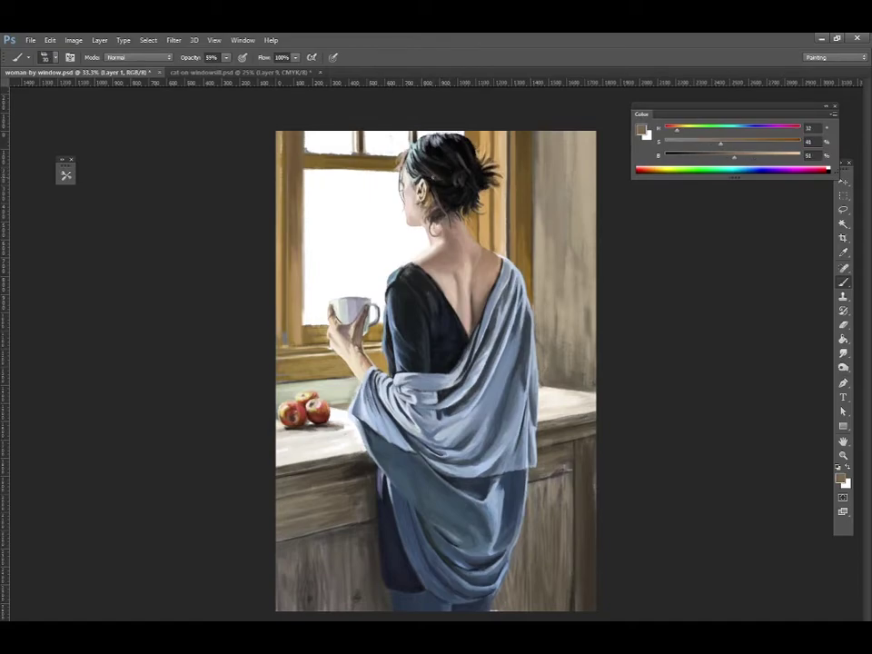
left_click(364, 209, "alt")
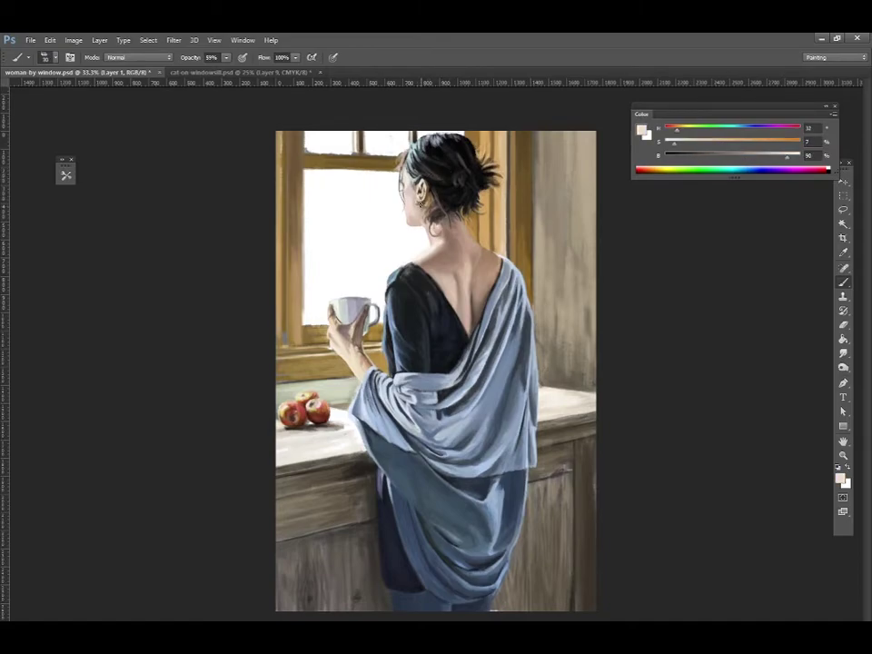
left_click(437, 182, "alt")
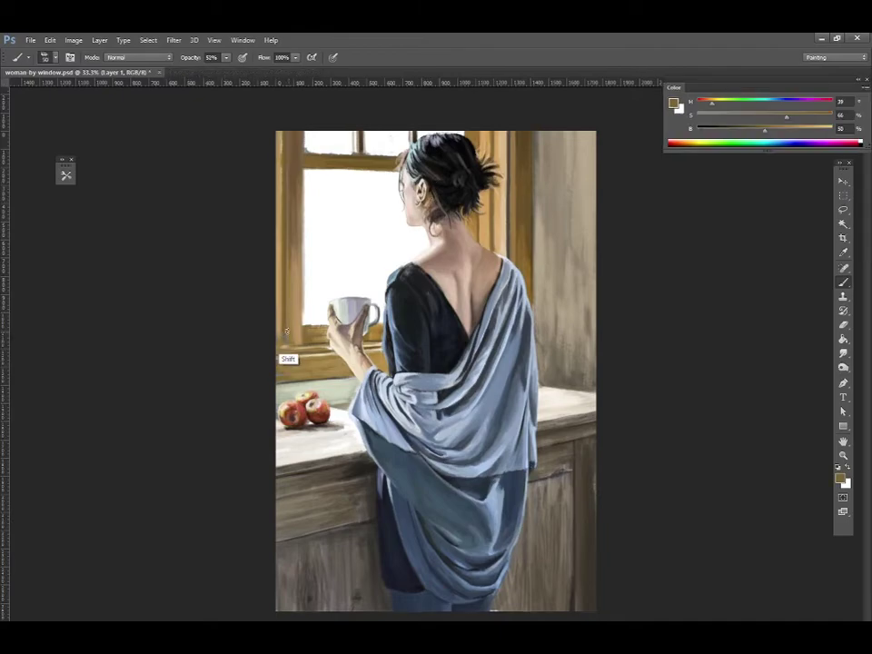
- Sample tan and brown wood tones from the window frame and shrink the brush to 15
left_click(279, 339, "alt")
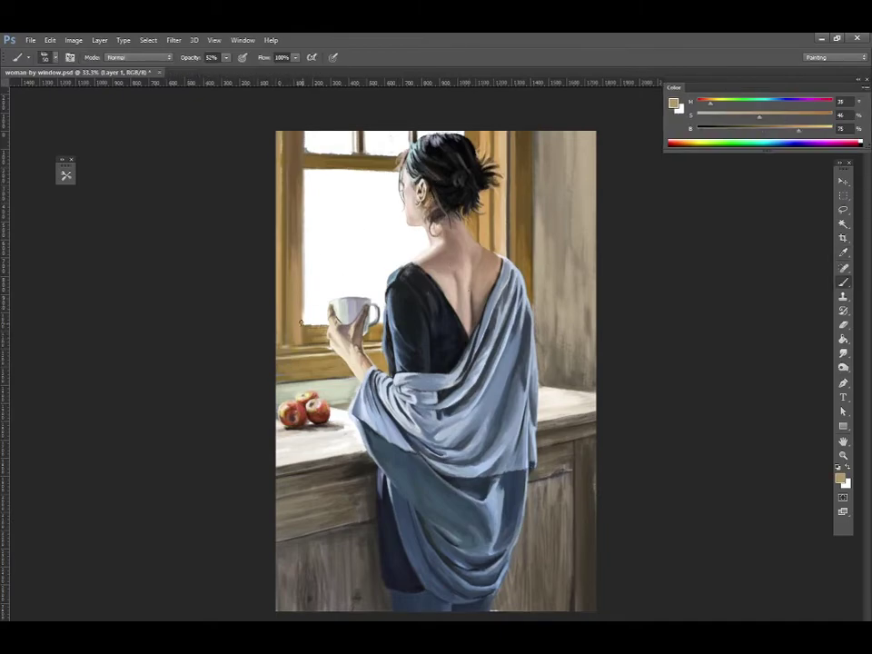
left_click(300, 323, "alt")
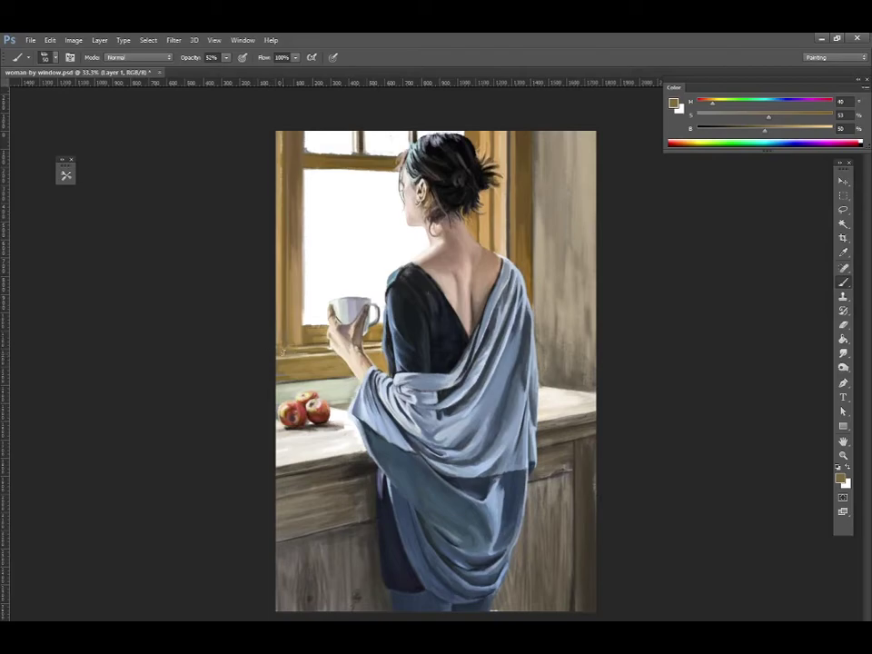
left_click(305, 351, "alt")
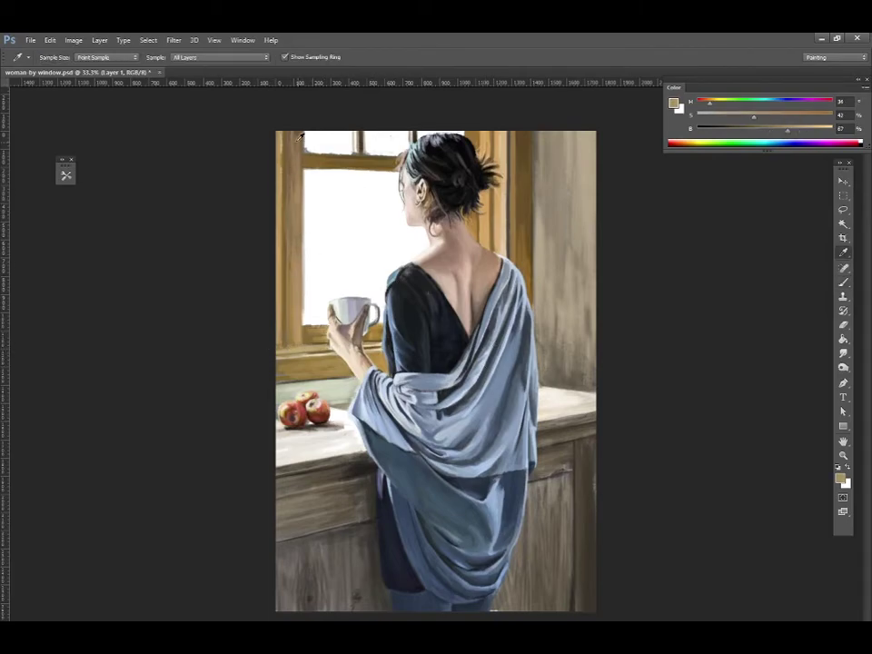
left_click(292, 200, "alt")
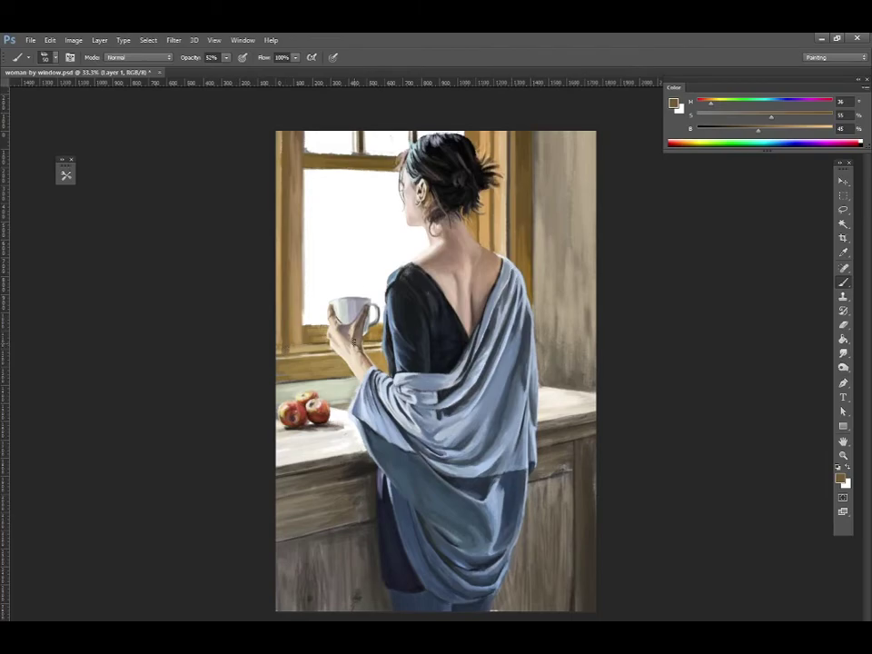
left_click(354, 341, "alt")
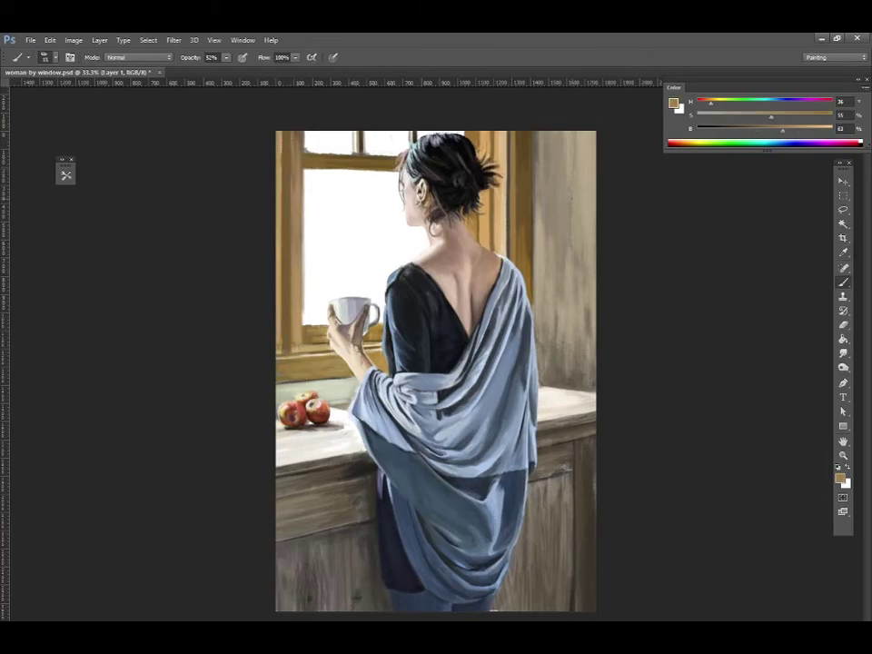
- Lower brush opacity to 33% and pick a near-white colour for the window haze
key("3")
key("3")
left_click(294, 266, "alt")
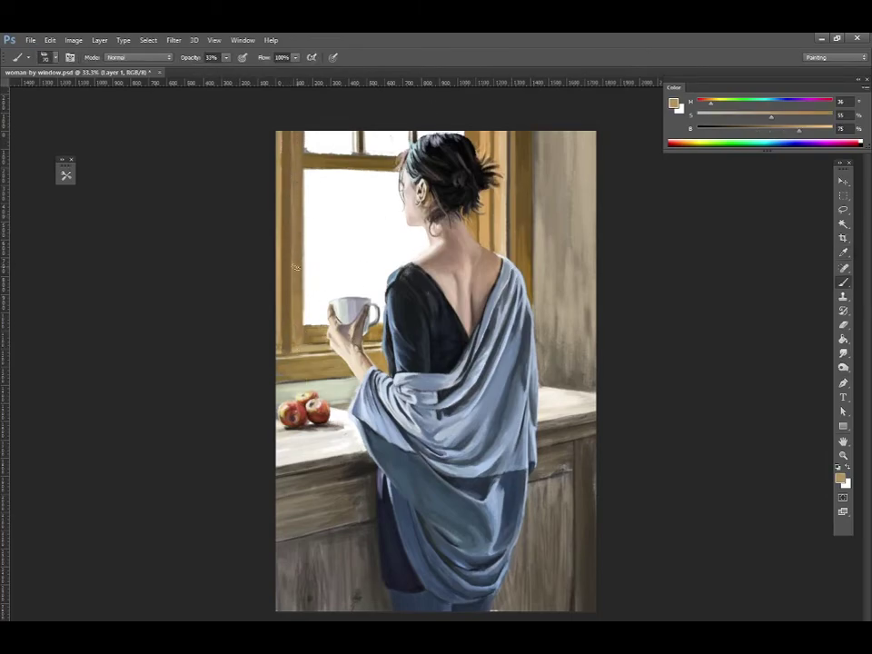
left_click(353, 266, "alt")
- Paint broad hazy light strokes over the window and finer highlight strokes on the hair
key("bracketright")
key("bracketright")
key("bracketright")
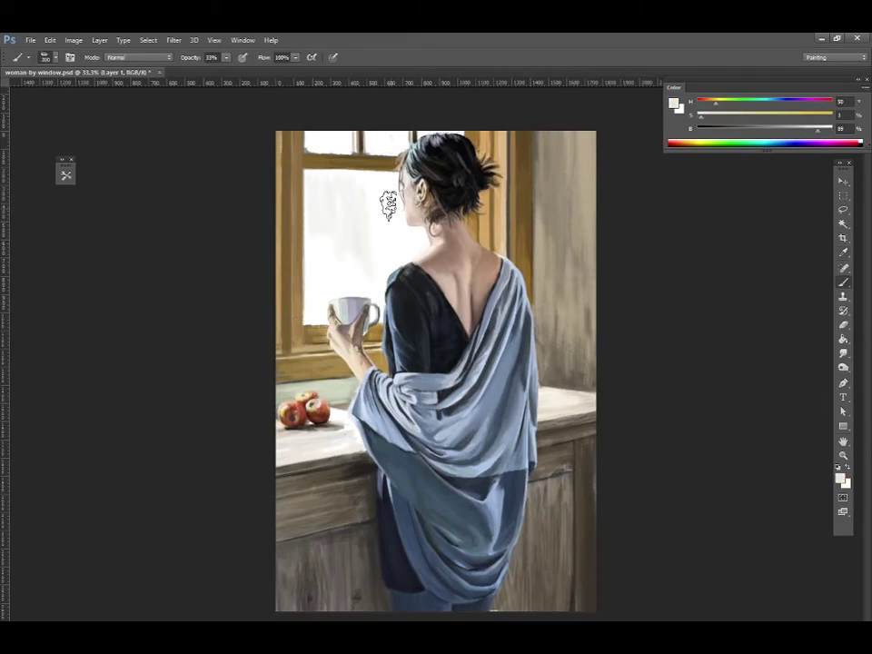
mouse_move(389, 201)
left_mouse_down()
mouse_move(370, 258)
mouse_move(313, 272)
left_mouse_up()
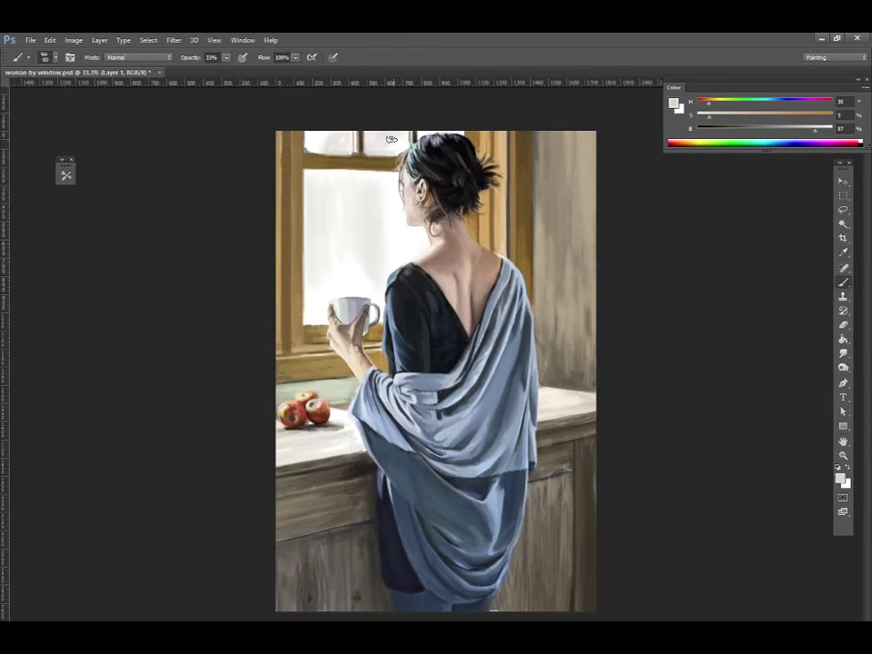
key("bracketleft")
left_click_drag(399, 136, 412, 154)
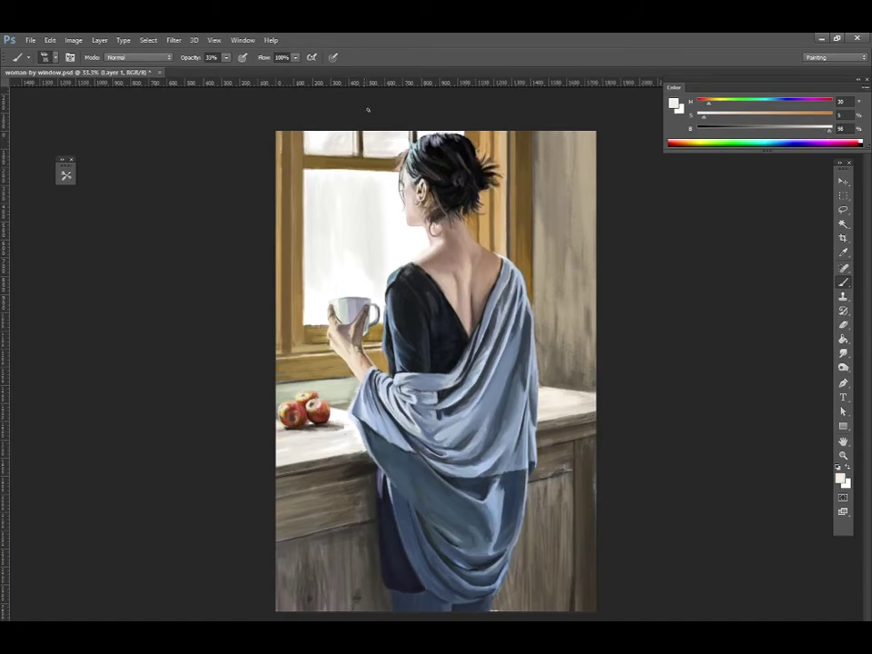
- Resample wall brown, frame tan and pale pink, with brush size 40–60 and opacity 19%
left_click(548, 283, "alt")
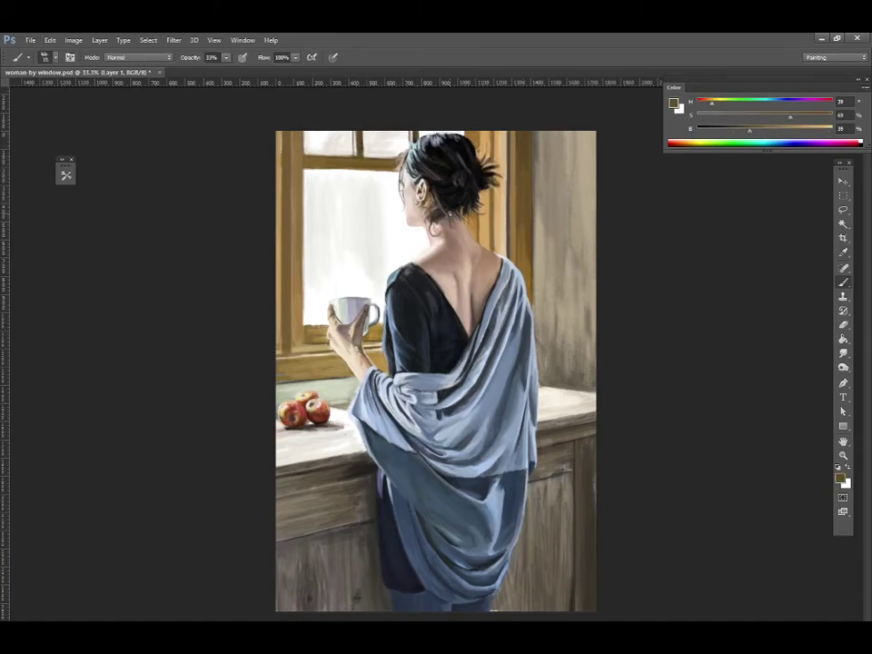
left_click(436, 169, "alt")
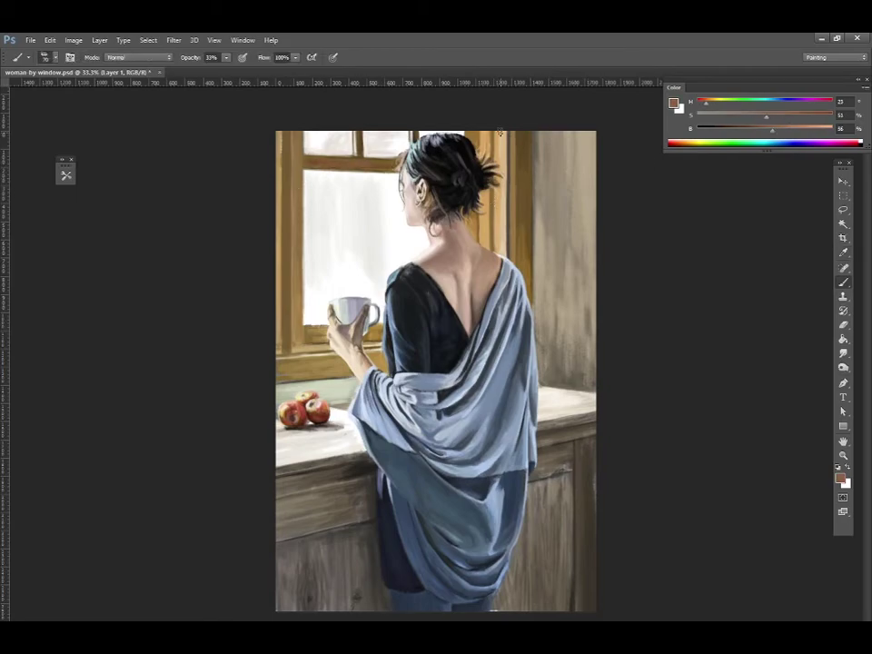
left_click(293, 342, "alt")
key("bracketleft")
key("bracketleft")
key("bracketleft")
left_click(293, 342, "alt")
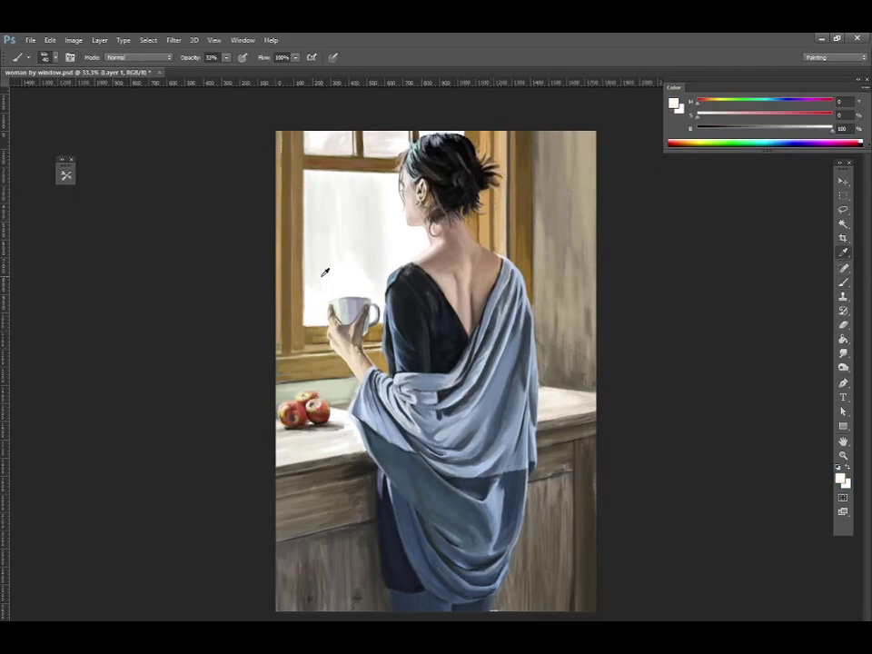
left_click(318, 141, "alt")
key("bracketright")
key("bracketright")
key("1")
key("9")
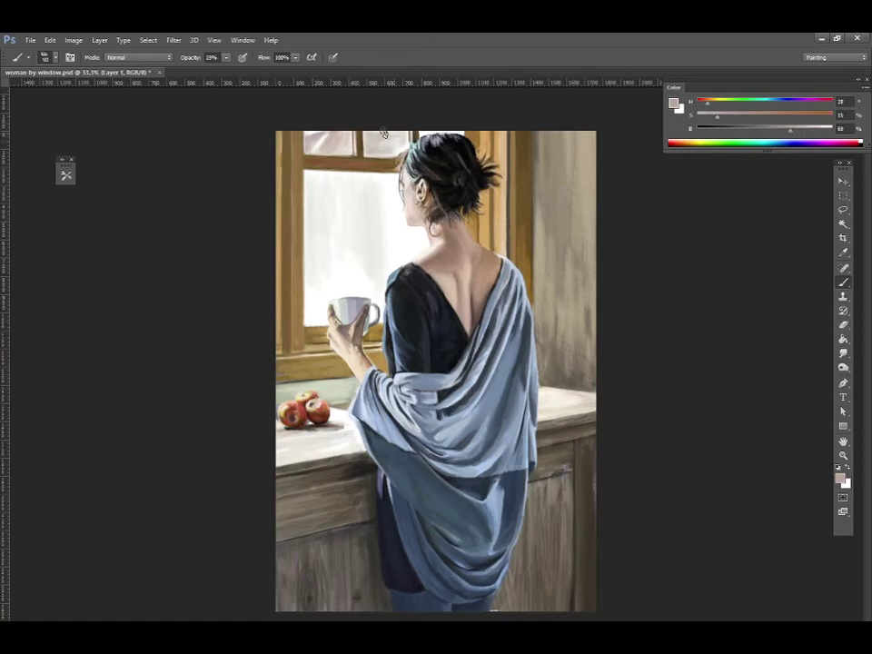
- With a 150 brush at 69% opacity, paint pale vertical curtain streaks over the window
left_click(344, 184, "alt")
key("6")
key("9")
key("bracketright")
key("bracketright")
key("bracketright")
left_click_drag(334, 182, 334, 264)
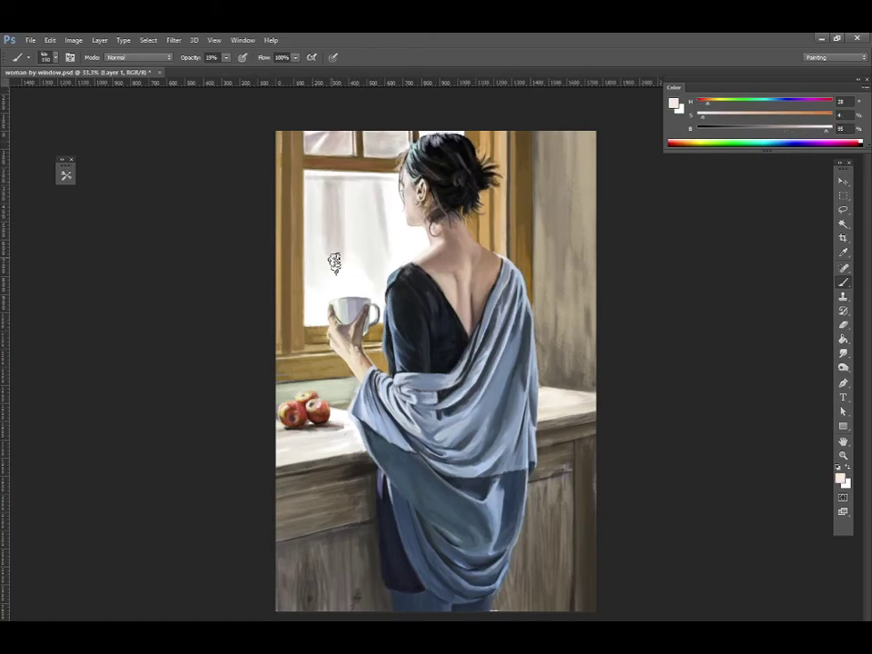
key("4")
key("4")
left_click(356, 253, "alt")
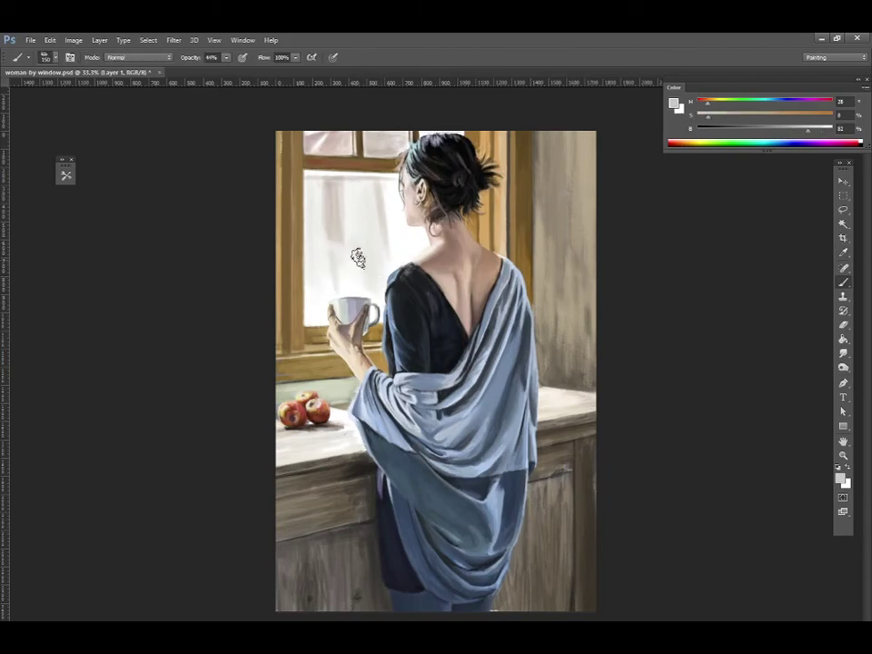